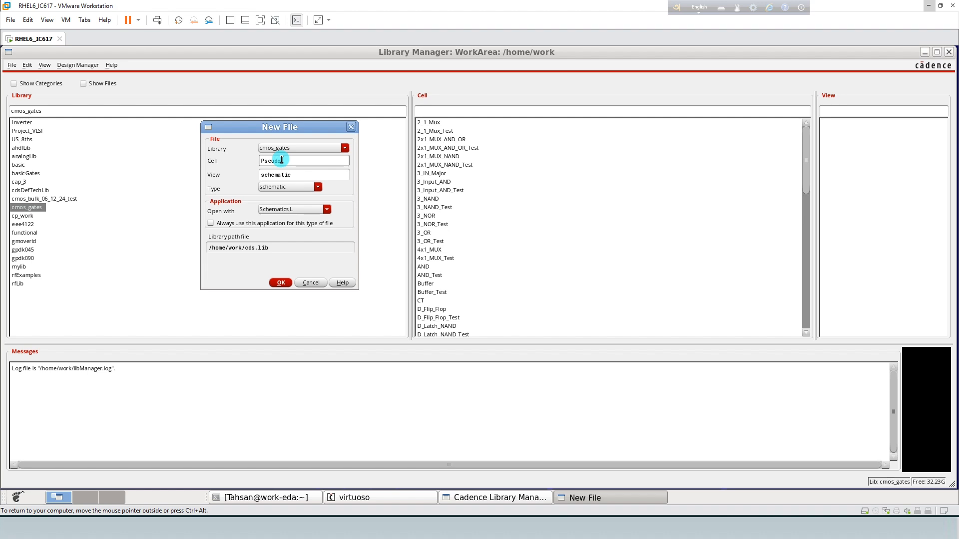
# Create a schematic cell view named Pseudo_2Nand in the cmos_gates library and maximize its editor window
pyautogui.write('_2Nand')
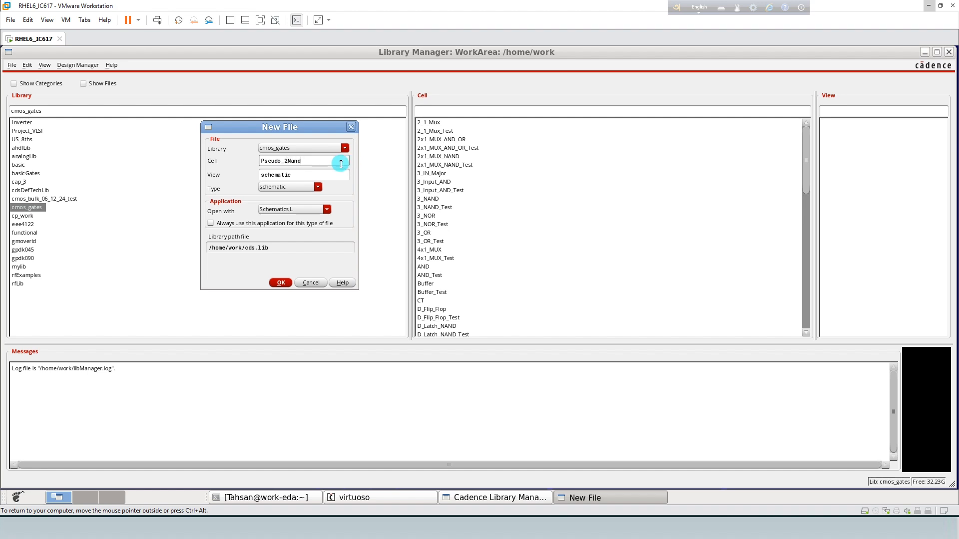
pyautogui.click(280, 283)
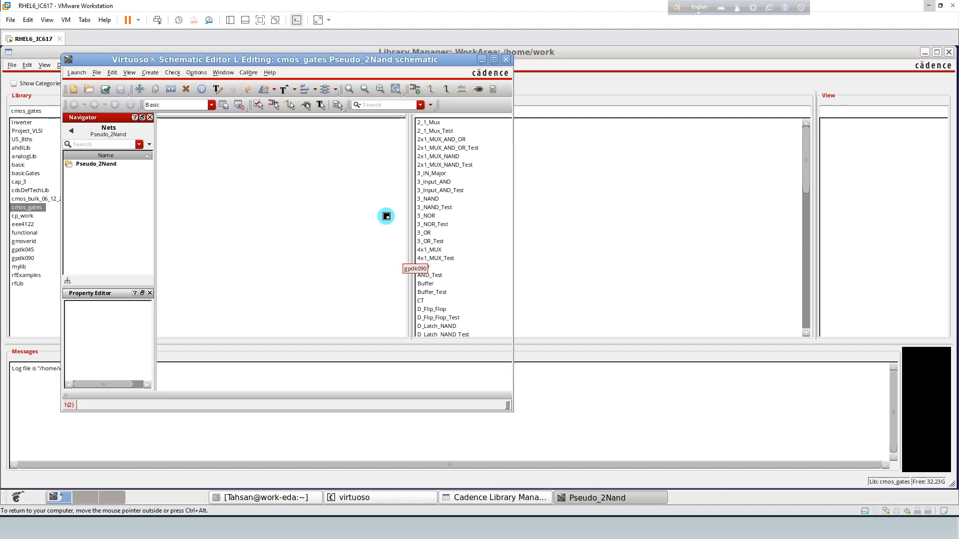
pyautogui.click(494, 60)
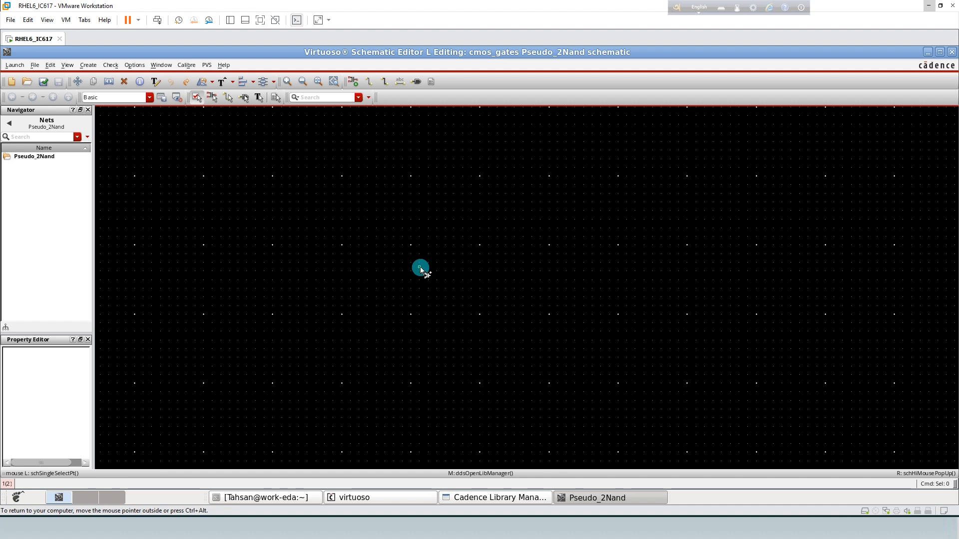
# Place one pmos1v symbol instance from the gpdk045 library in the upper middle of the schematic
pyautogui.press('i')
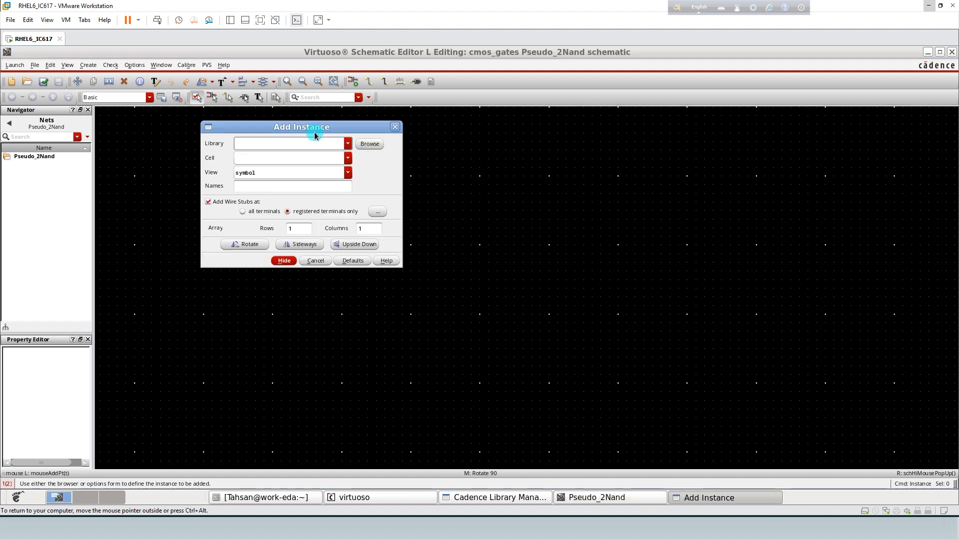
pyautogui.click(347, 144)
pyautogui.click(259, 260)
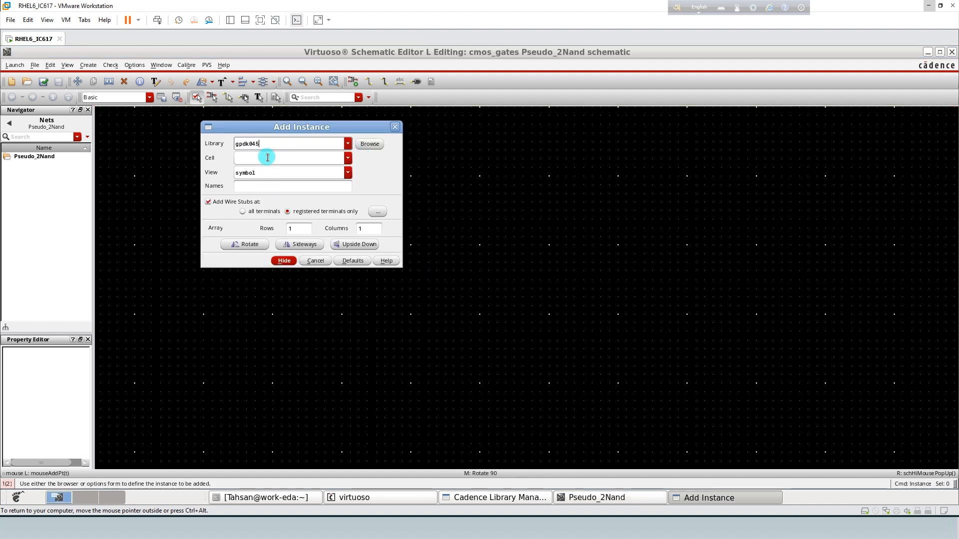
pyautogui.click(266, 156)
pyautogui.write('p')
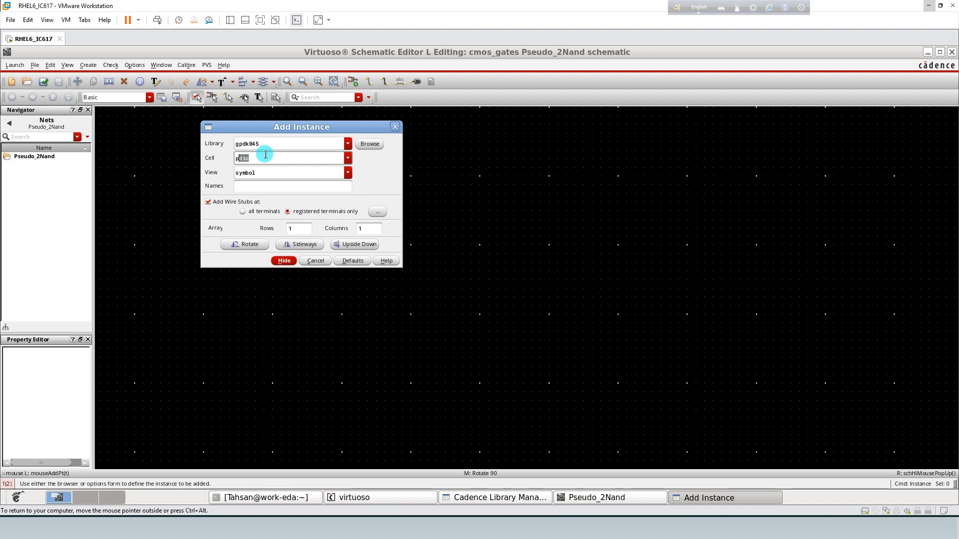
pyautogui.write('mos1v')
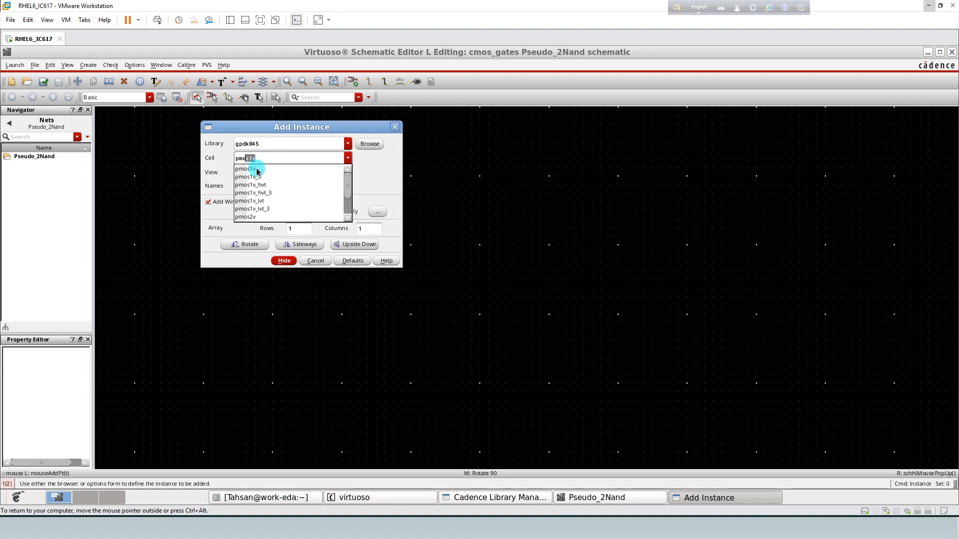
pyautogui.press('Tab')
pyautogui.press('Return')
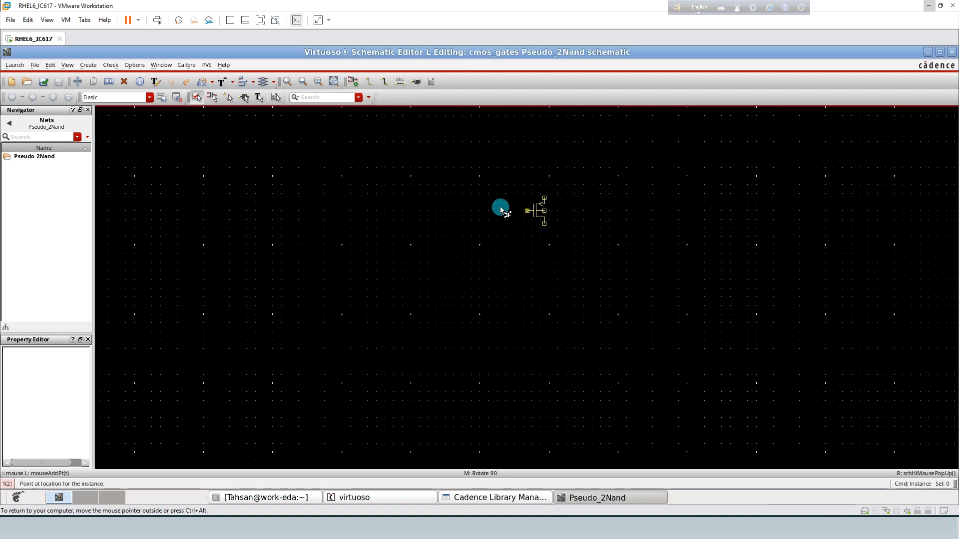
pyautogui.scroll(1, 497, 206)
pyautogui.click(425, 177)
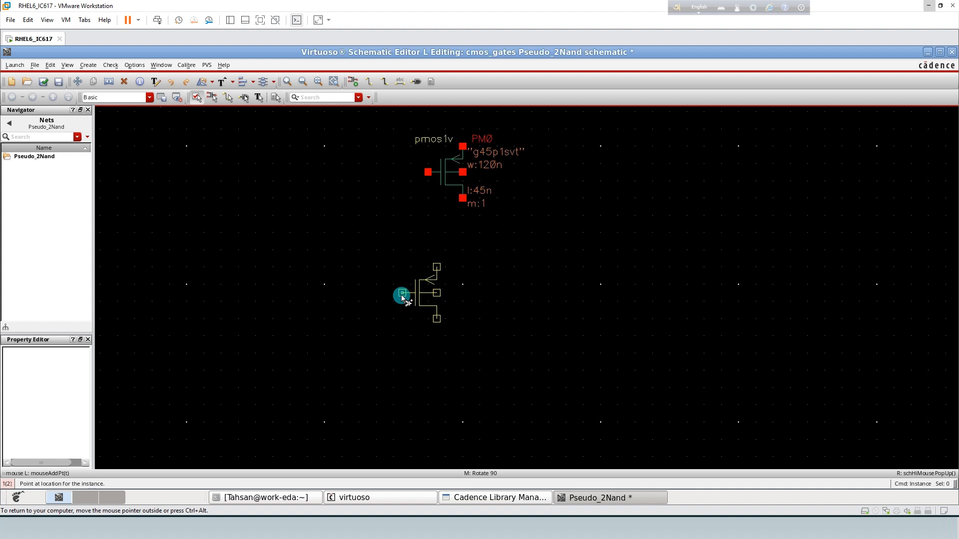
pyautogui.press('Escape')
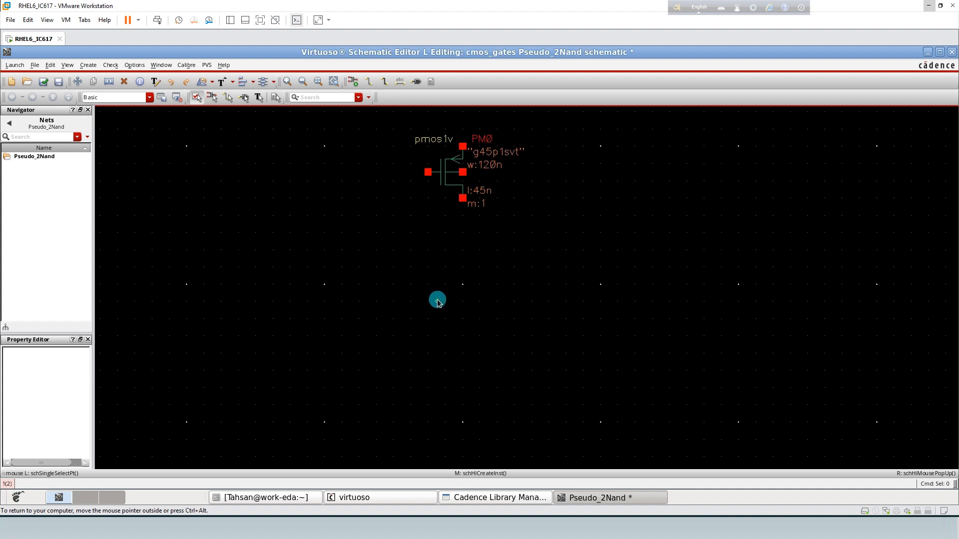
# Place two nmos1v instances from gpdk045, stacked vertically below the PMOS and aligned with it
pyautogui.press('i')
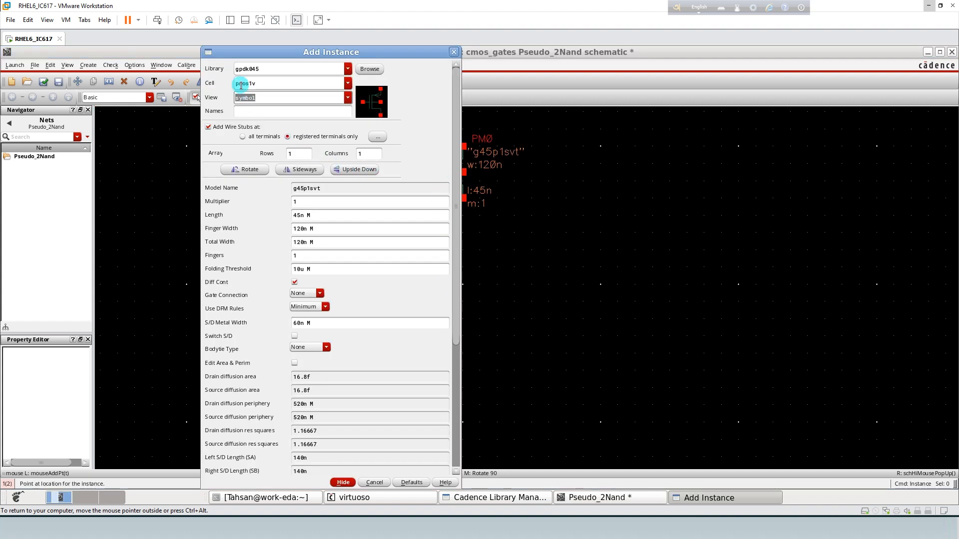
pyautogui.click(241, 86)
pyautogui.doubleClick(240, 86)
pyautogui.write('nm')
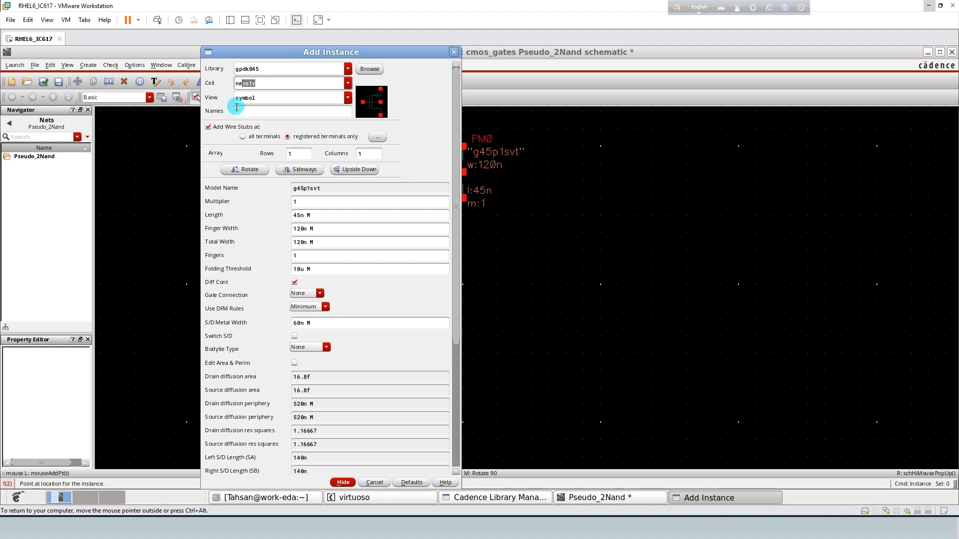
pyautogui.click(252, 96)
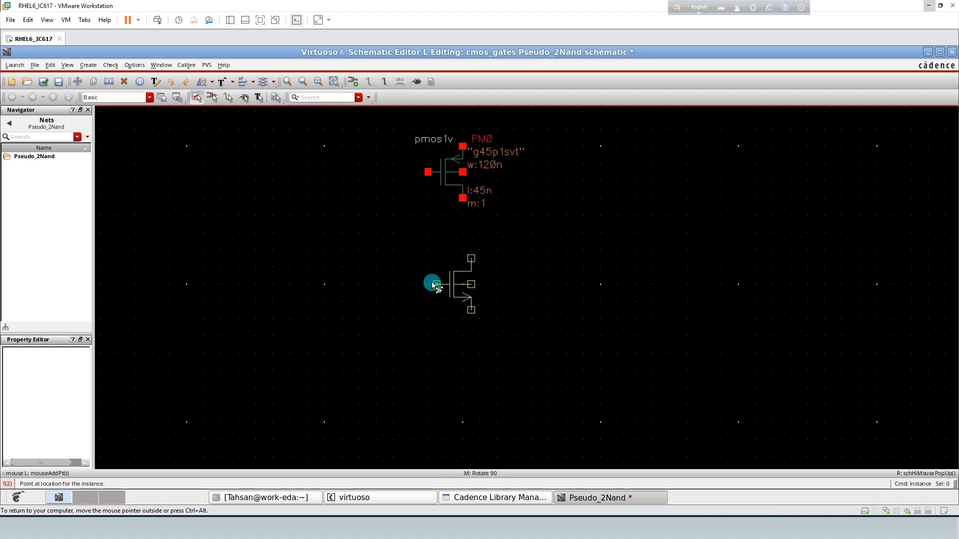
pyautogui.click(430, 284)
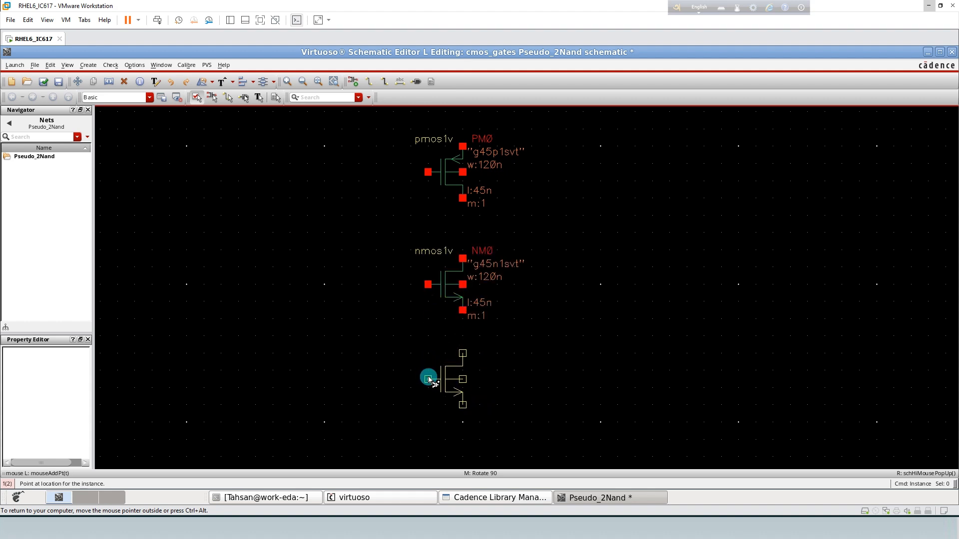
pyautogui.click(428, 379)
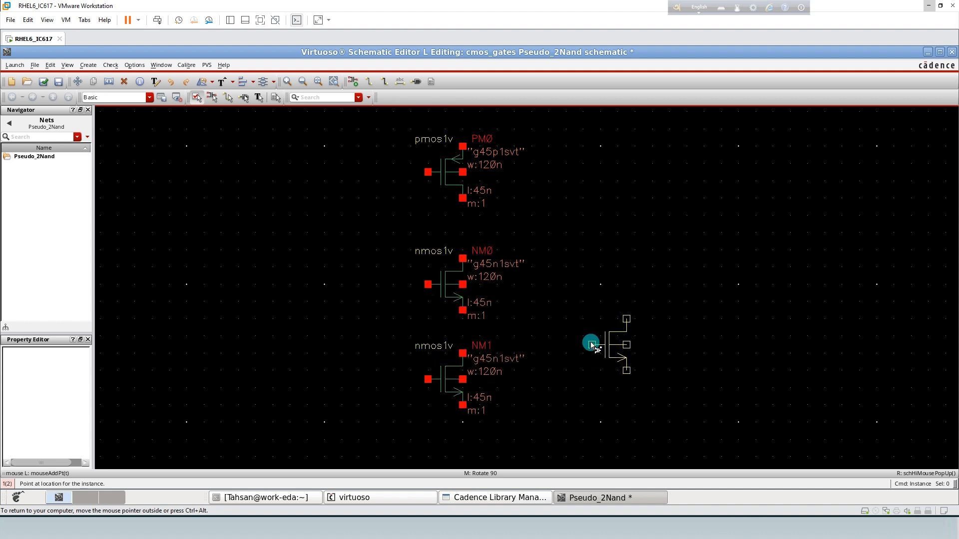
pyautogui.press('Escape')
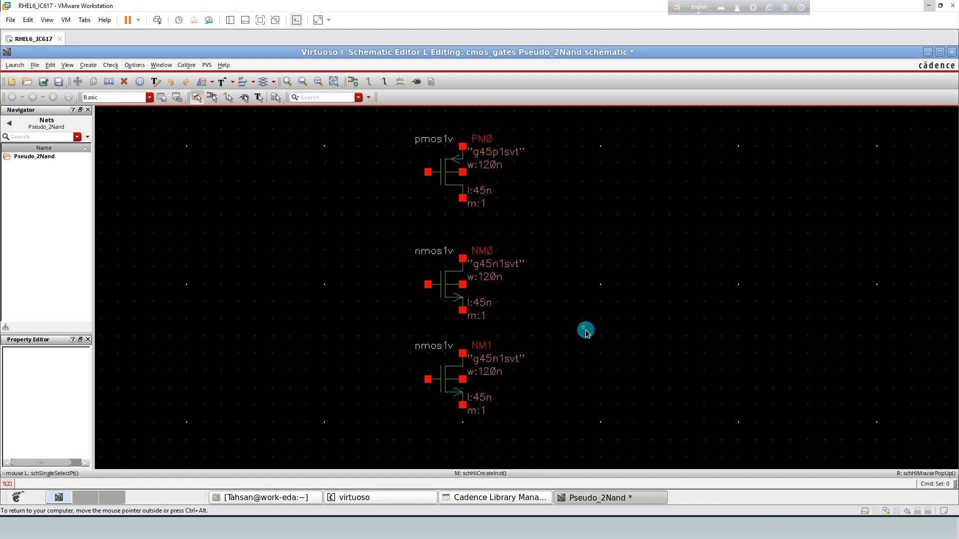
# Place a gnd instance from analogLib just left of the PMOS gate
pyautogui.press('i')
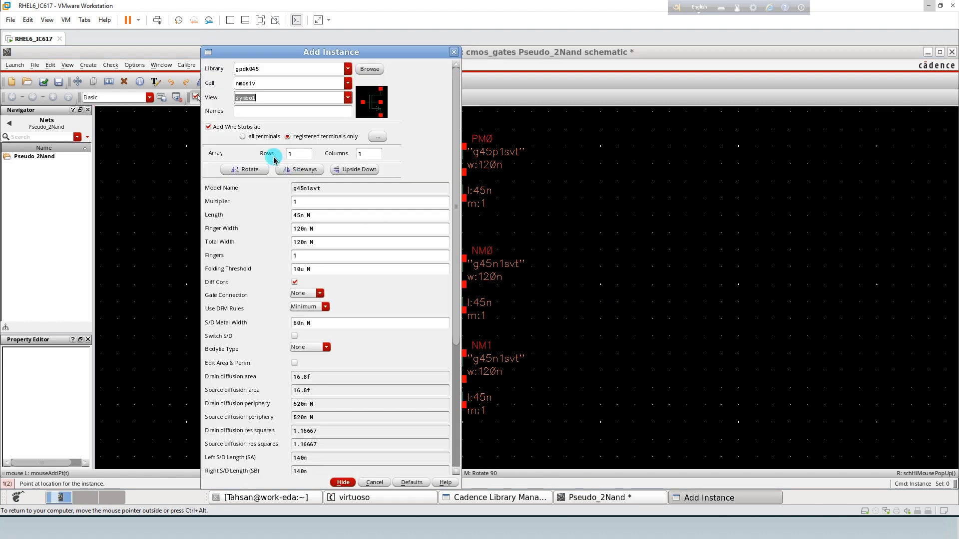
pyautogui.click(348, 69)
pyautogui.click(280, 107)
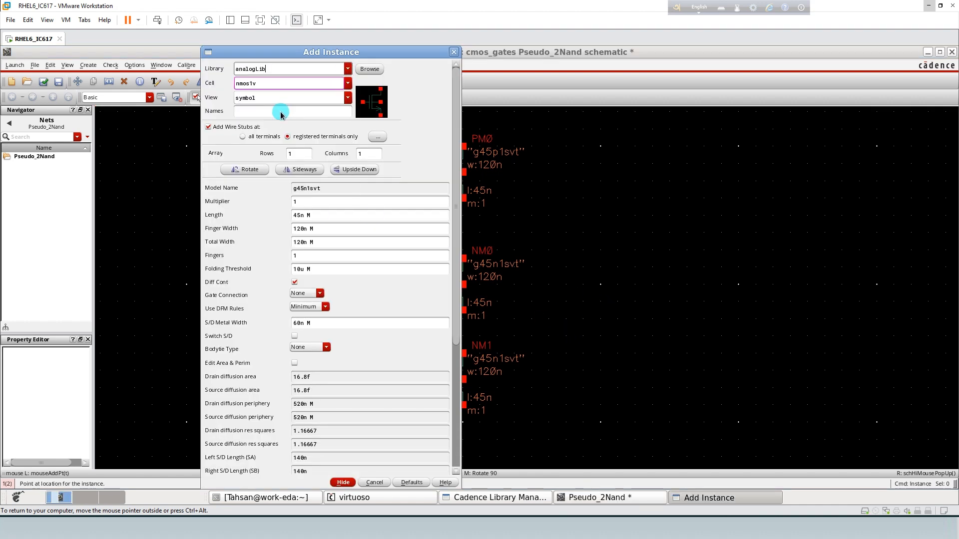
pyautogui.click(287, 84)
pyautogui.write('gnd')
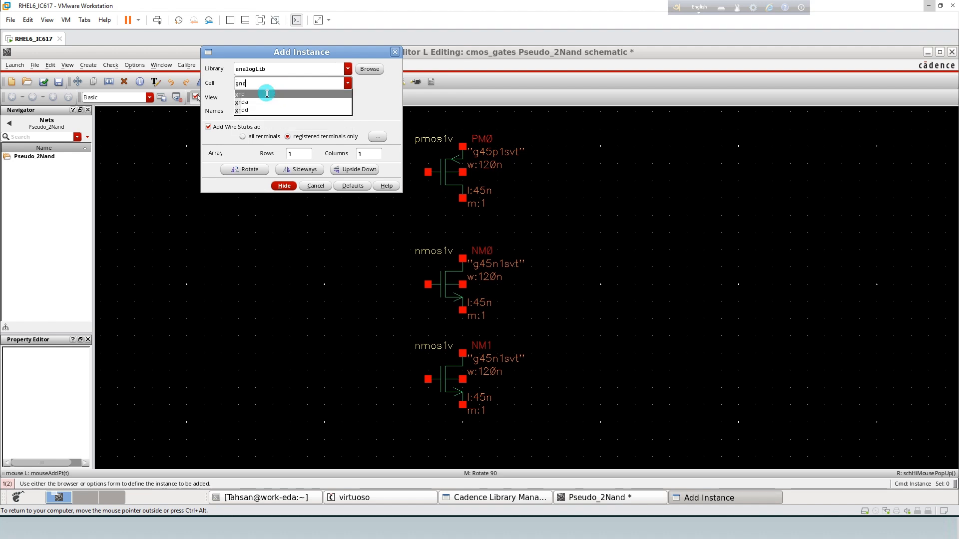
pyautogui.click(267, 93)
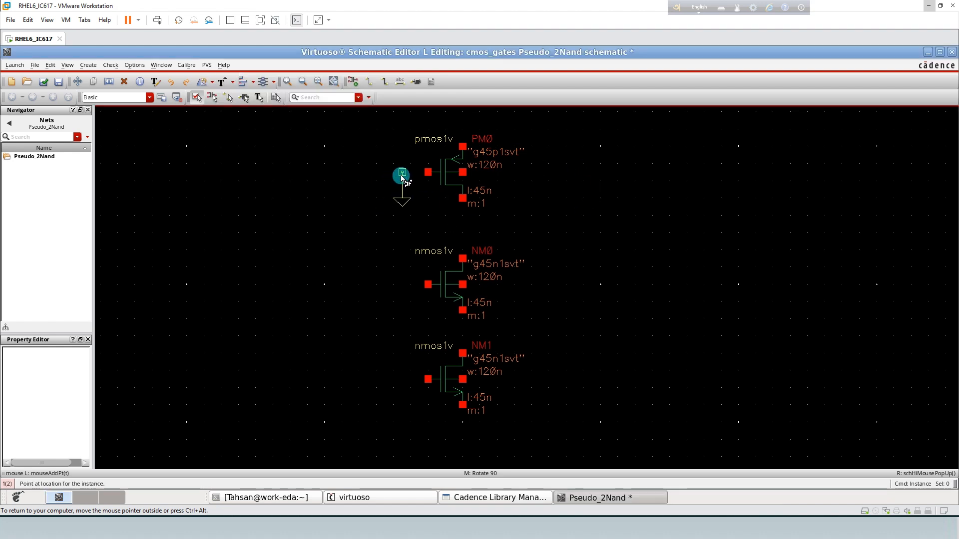
pyautogui.click(402, 180)
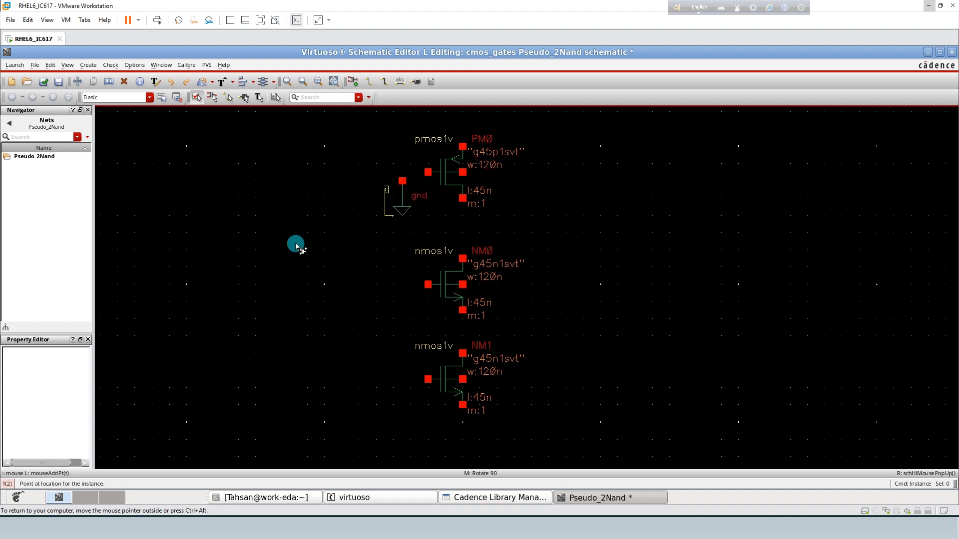
pyautogui.press('Escape')
# Move both NMOS transistors together straight down to widen the gap below the PMOS
pyautogui.moveTo(392, 243); pyautogui.dragTo(542, 445)
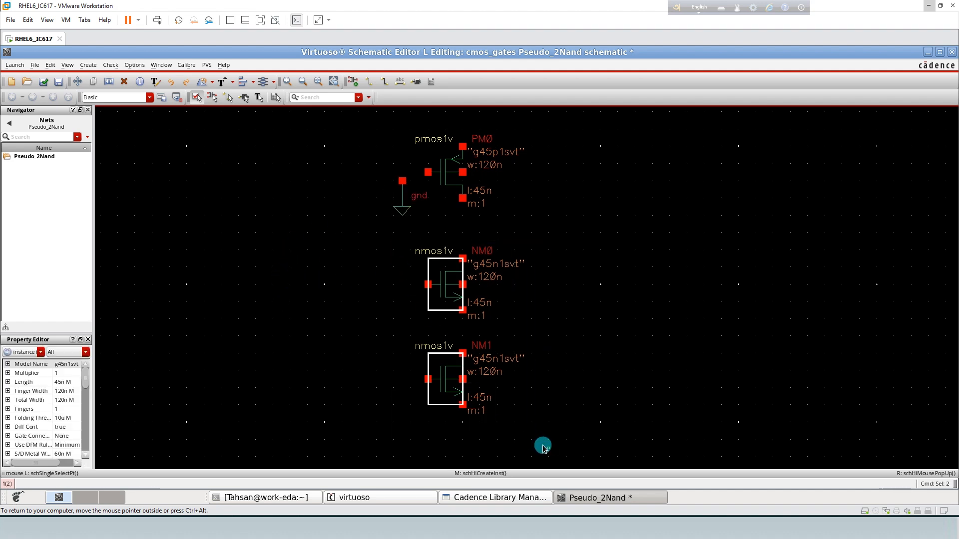
pyautogui.press('s')
pyautogui.click(514, 415)
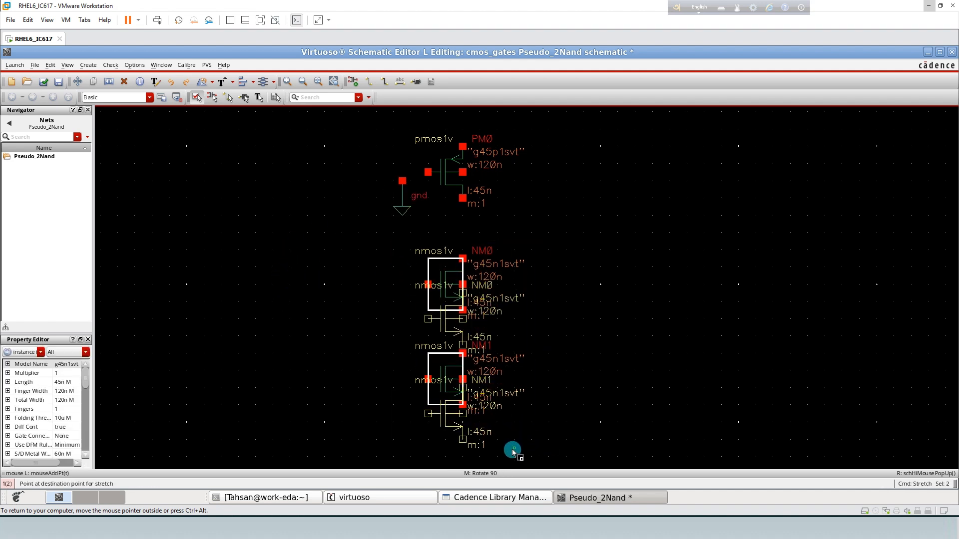
pyautogui.click(514, 449)
pyautogui.click(566, 346)
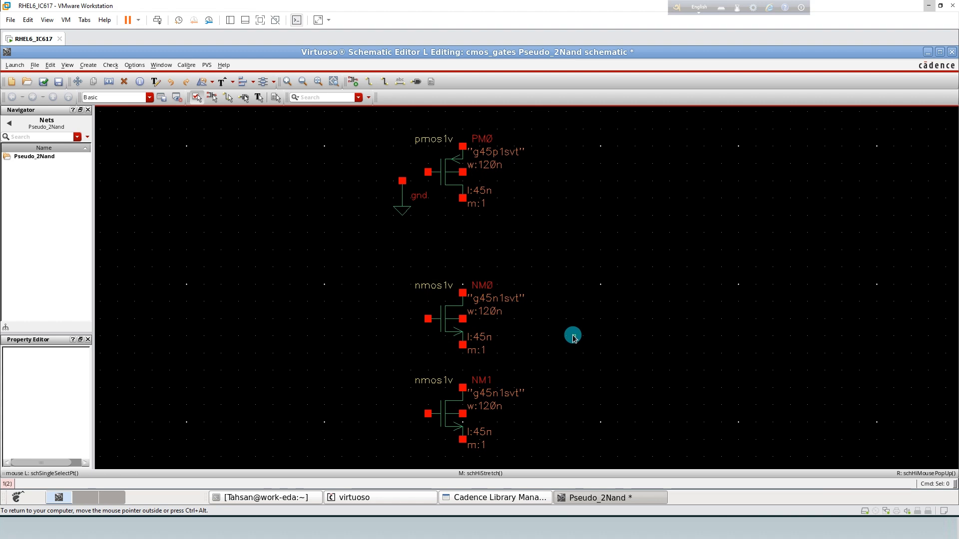
# Wire the gnd symbol to the PMOS gate and the PMOS drain to the upper NMOS drain
pyautogui.press('f')
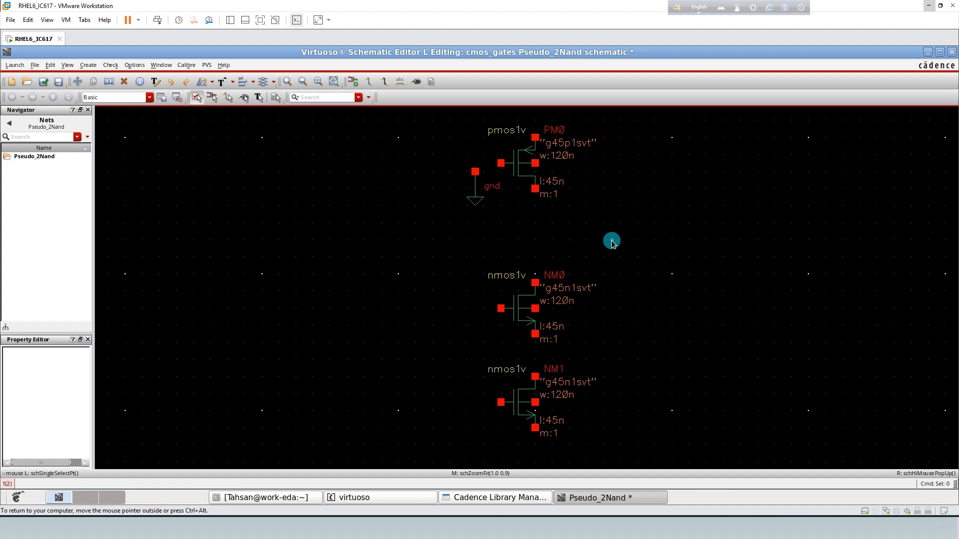
pyautogui.press('w')
pyautogui.click(475, 172)
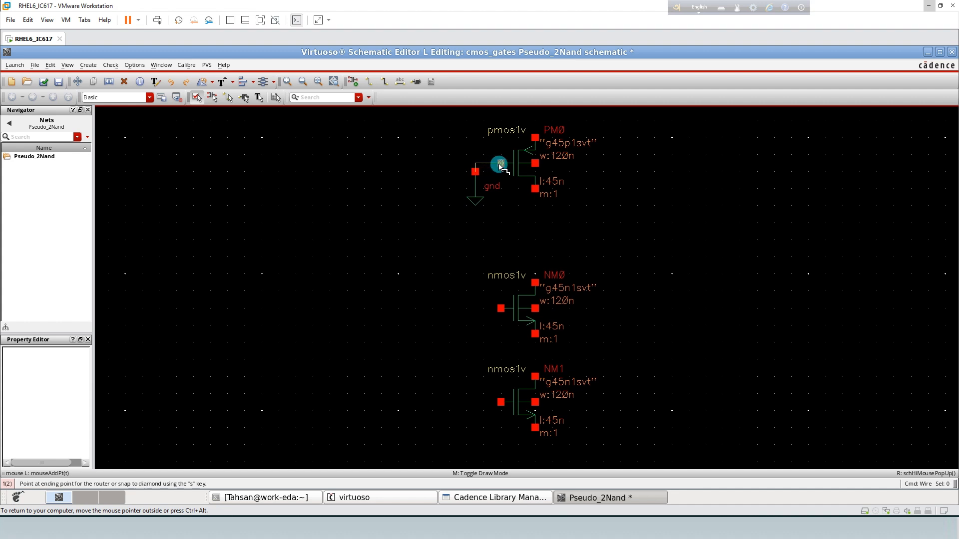
pyautogui.click(501, 163)
pyautogui.click(534, 188)
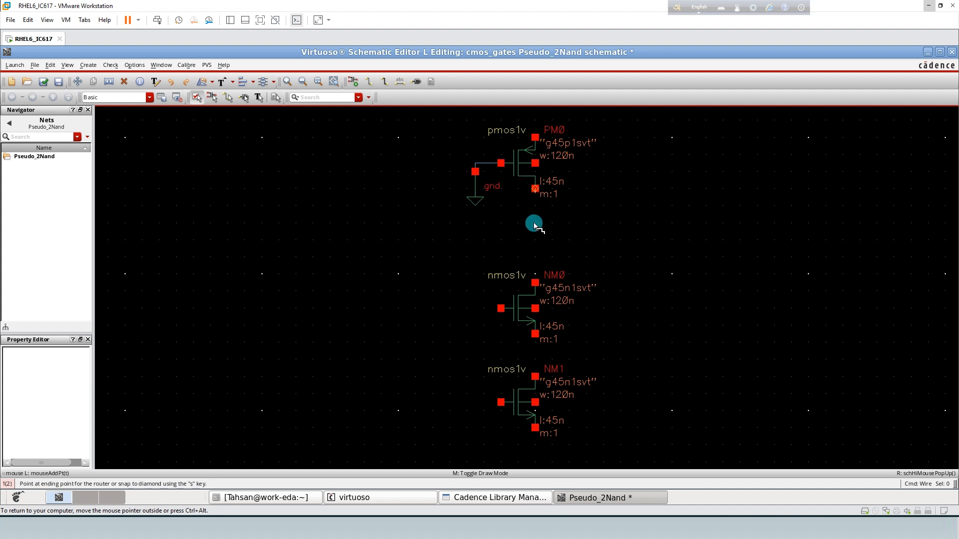
pyautogui.click(535, 282)
# Draw equally long input wire stubs from both NMOS gates and connect the upper NMOS source to the lower NMOS drain
pyautogui.click(501, 308)
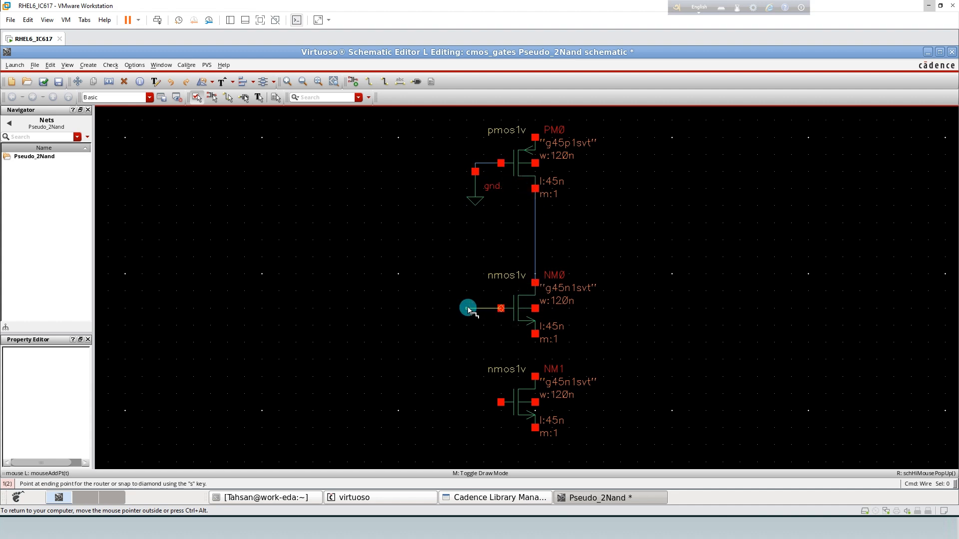
pyautogui.doubleClick(468, 308)
pyautogui.click(501, 402)
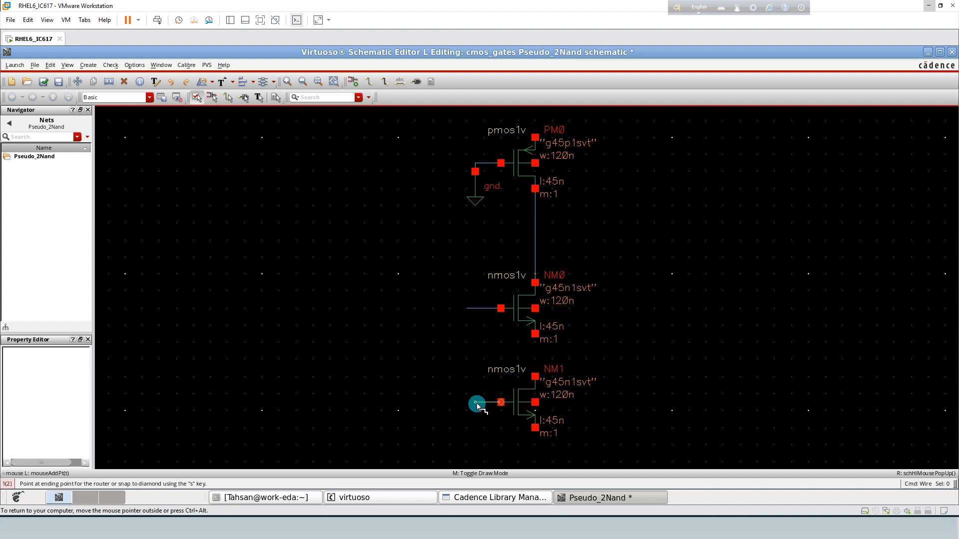
pyautogui.doubleClick(475, 402)
pyautogui.click(534, 376)
pyautogui.click(535, 334)
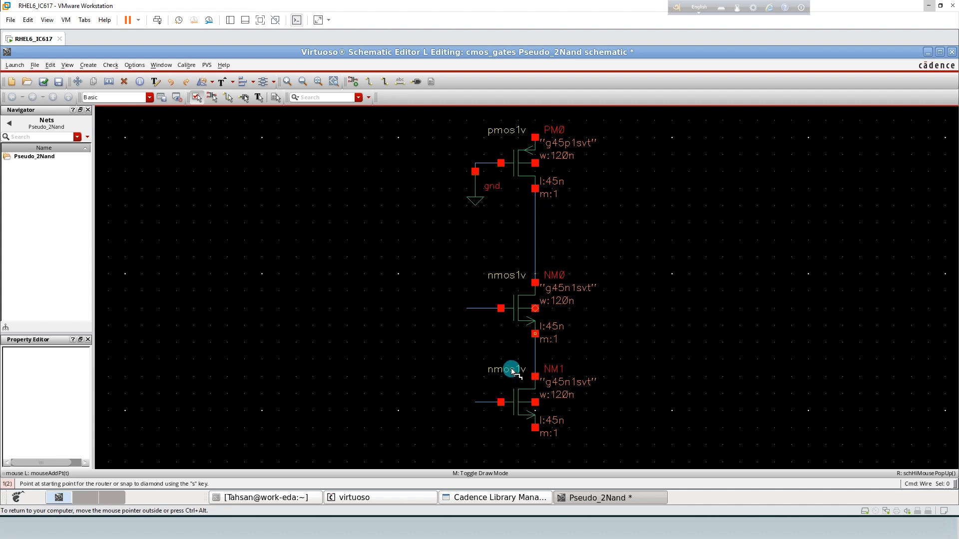
pyautogui.click(474, 402)
pyautogui.doubleClick(466, 402)
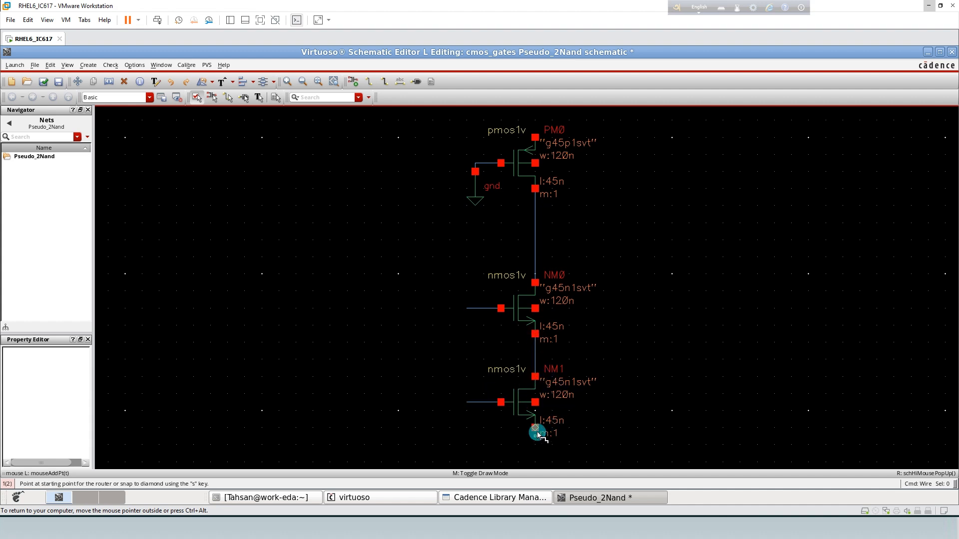
# Draw open wire stubs downward from the lower NMOS source and upward from the PMOS source
pyautogui.click(535, 428)
pyautogui.doubleClick(535, 453)
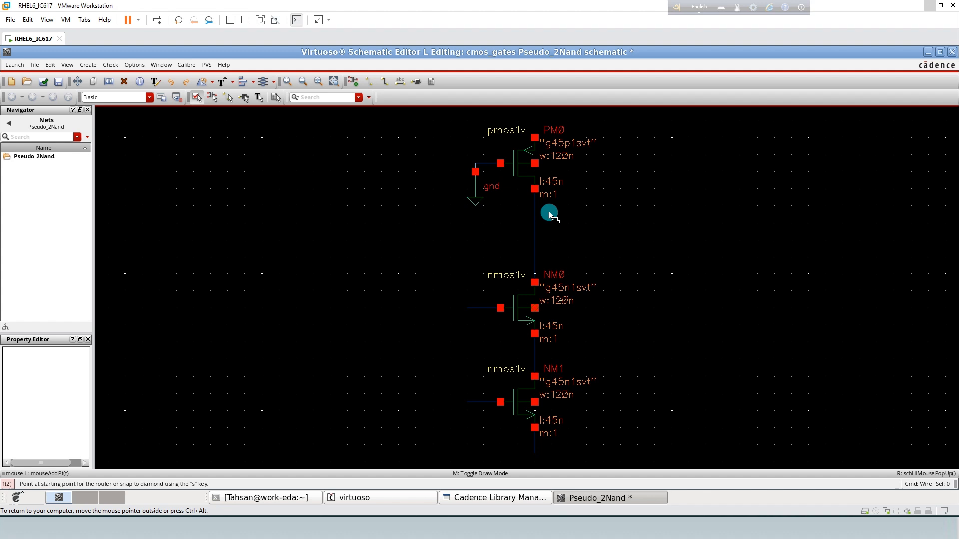
pyautogui.click(533, 139)
pyautogui.doubleClick(533, 112)
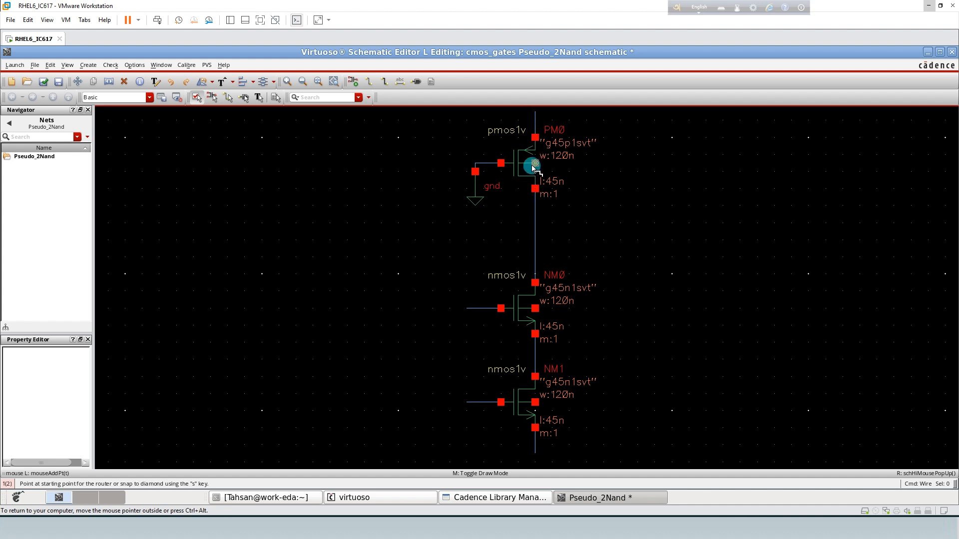
# Wire the PMOS body to its source wire, and tie both NMOS bodies together and to the lower NMOS source
pyautogui.click(535, 162)
pyautogui.click(534, 129)
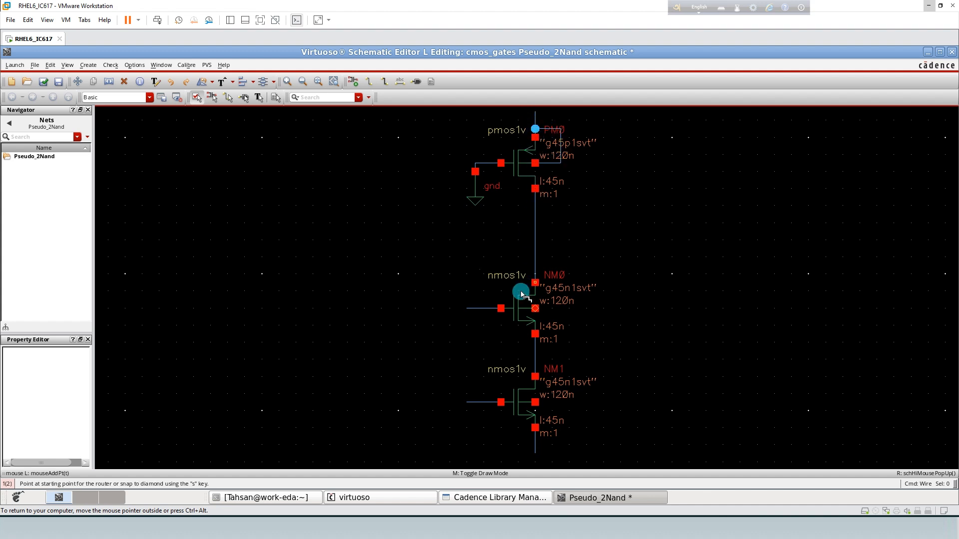
pyautogui.click(537, 309)
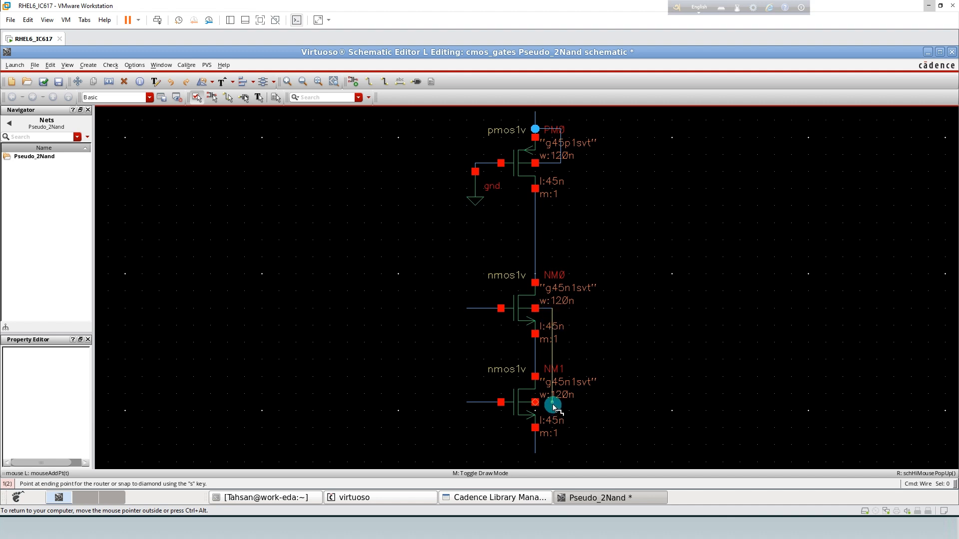
pyautogui.click(535, 403)
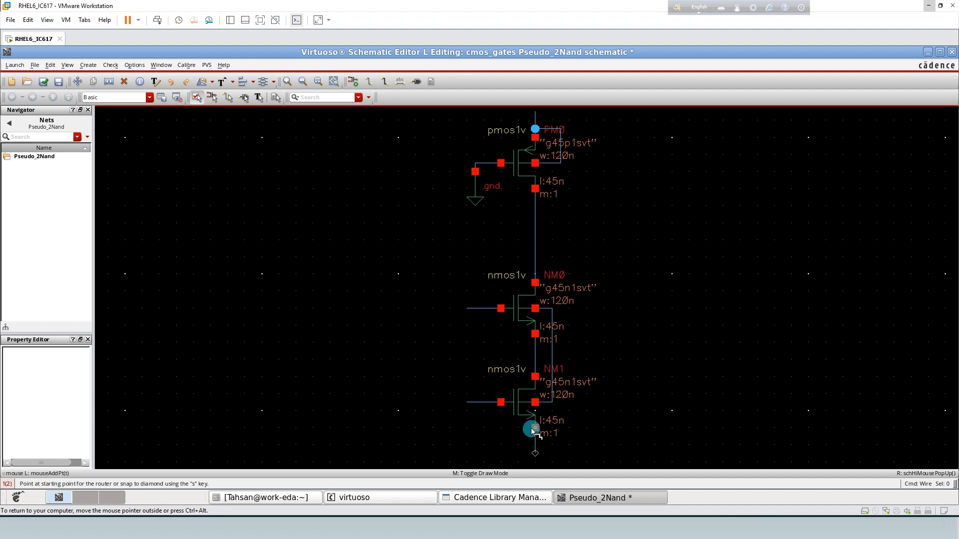
pyautogui.click(537, 425)
pyautogui.click(533, 440)
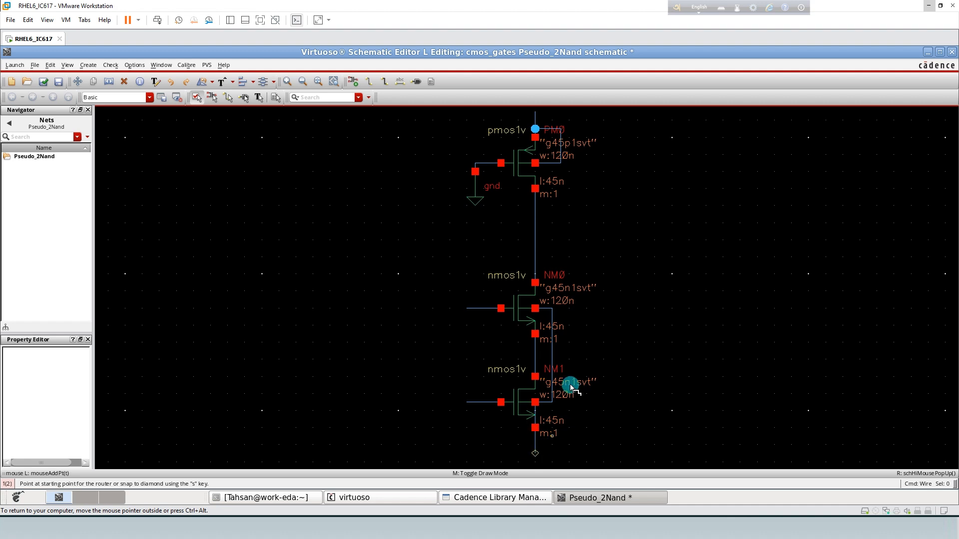
# Draw a horizontal output stub from the PMOS-to-NMOS drain wire and a shorter stub from the wire joining the NMOS bodies
pyautogui.click(542, 231)
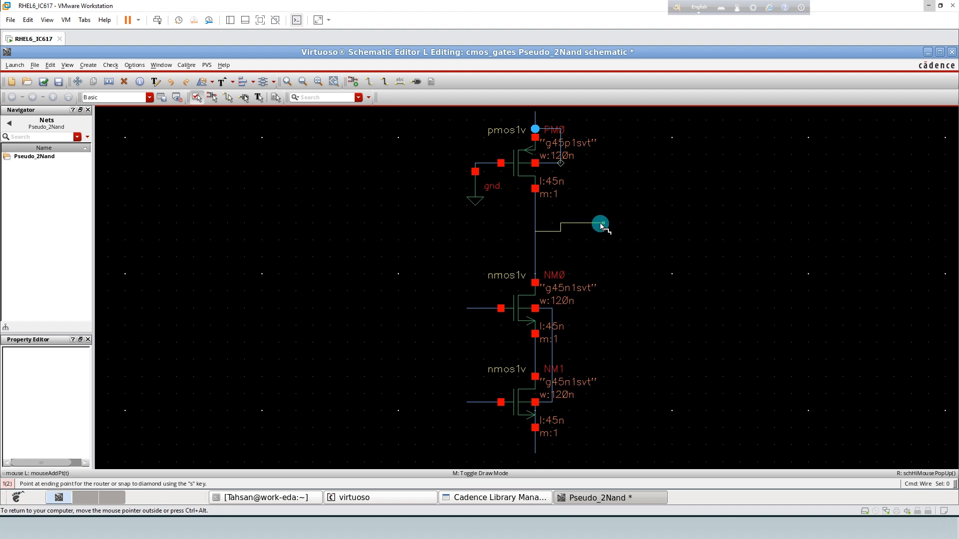
pyautogui.click(604, 231)
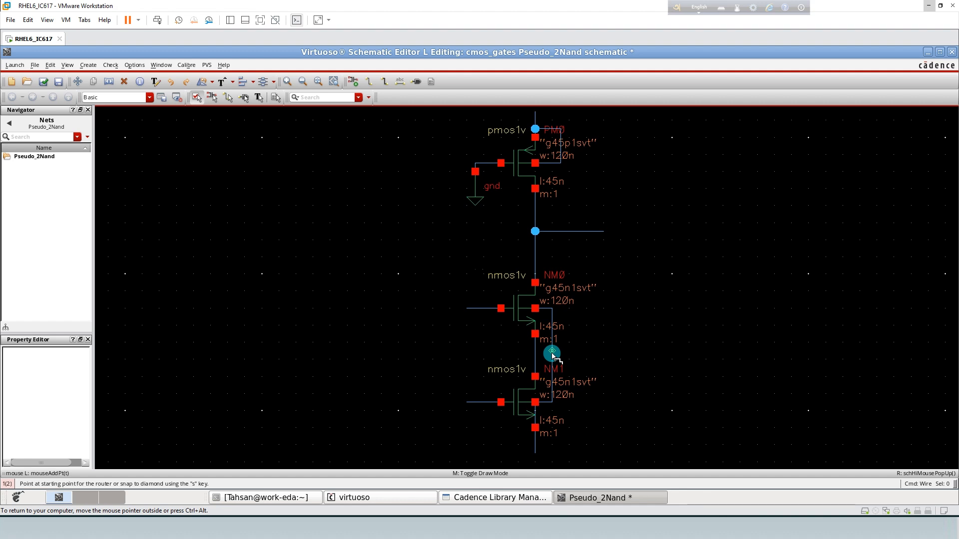
pyautogui.click(573, 349)
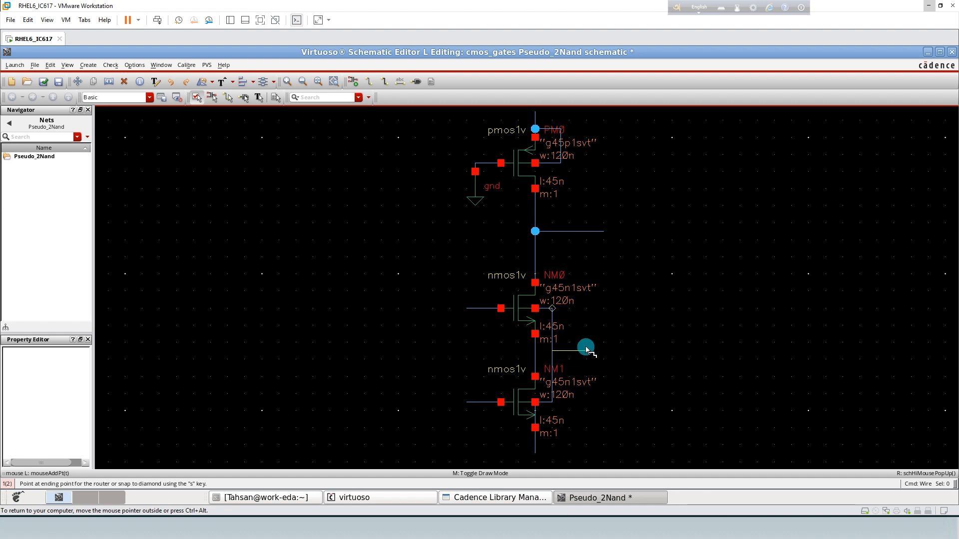
pyautogui.click(586, 351)
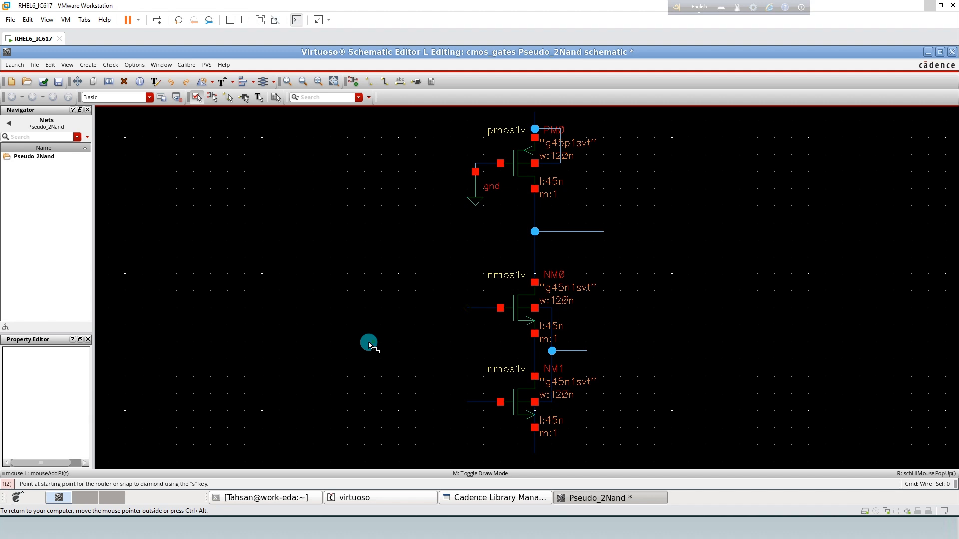
pyautogui.press('Escape')
pyautogui.press('f')
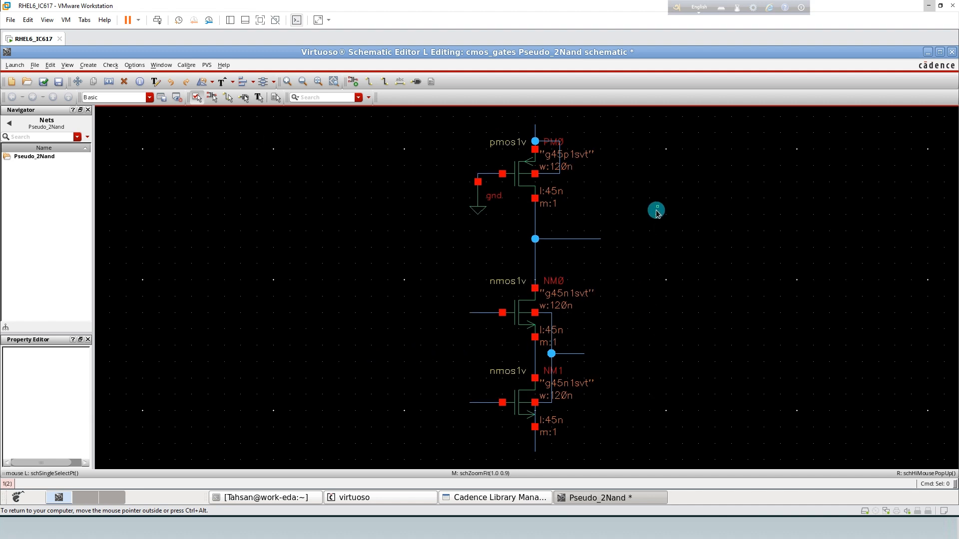
# Create input pins VDD, VSS, A and B in a vertical column beside the transistors
pyautogui.press('p')
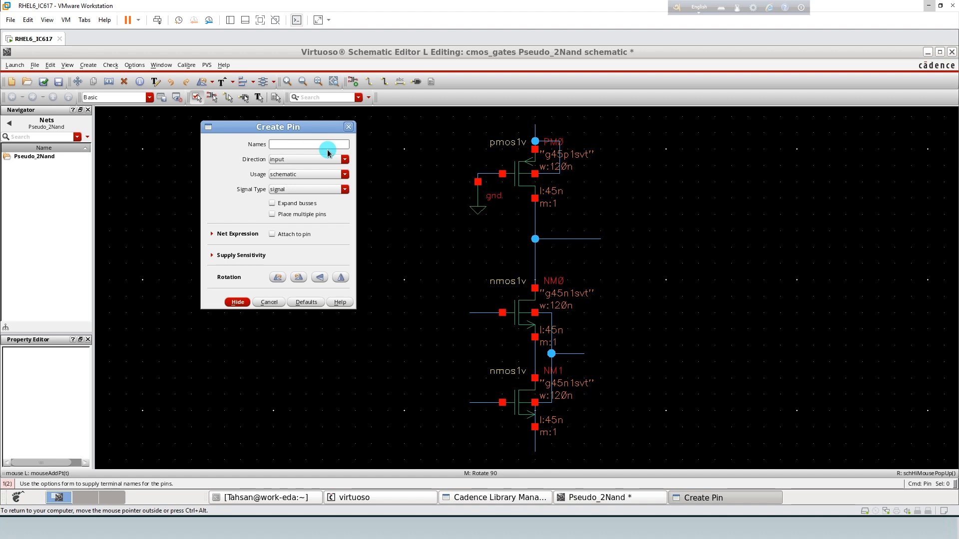
pyautogui.write('VDD VSS A B')
pyautogui.press('Return')
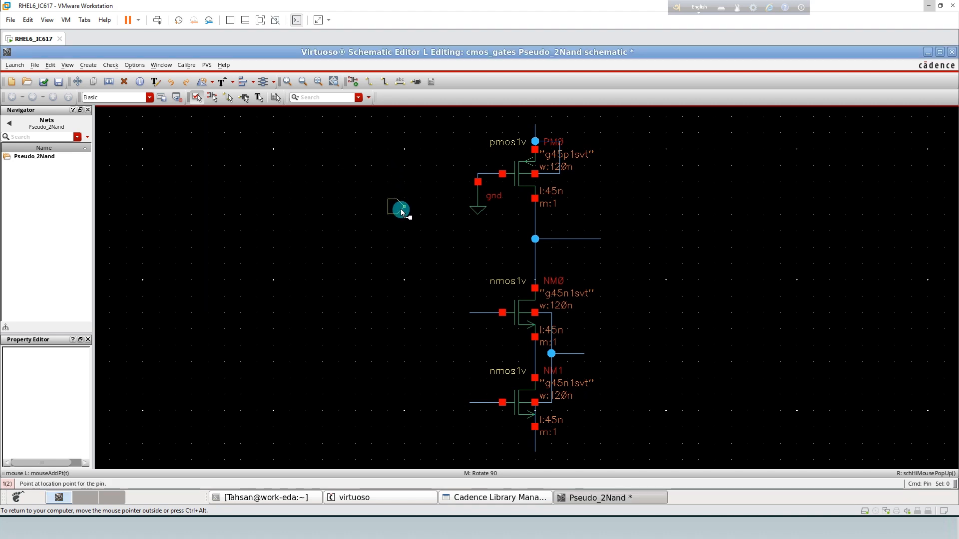
pyautogui.click(400, 208)
pyautogui.click(400, 233)
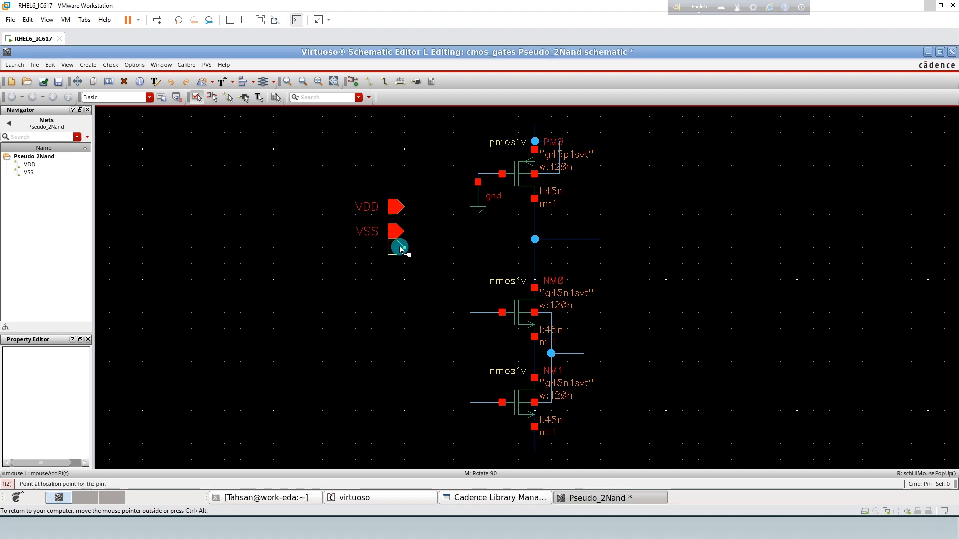
pyautogui.click(400, 258)
pyautogui.click(400, 282)
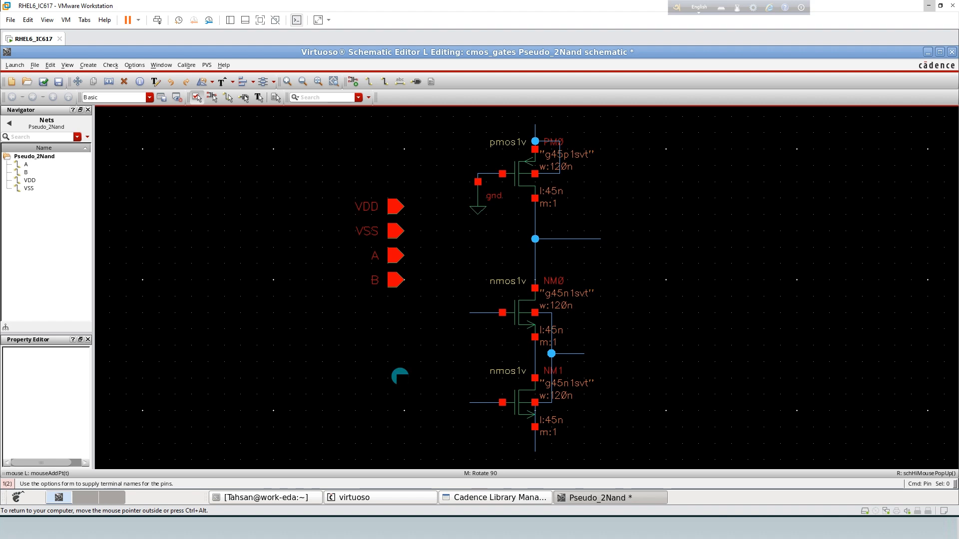
# Add an output-direction pin named OUTPUT below pin B and shift the five-pin column slightly down and away from the transistors
pyautogui.press('p')
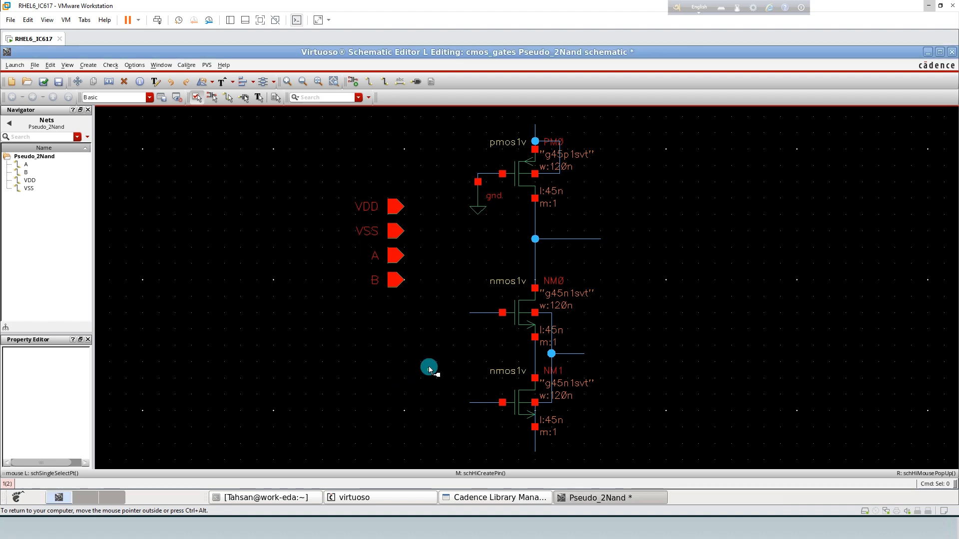
pyautogui.click(274, 159)
pyautogui.click(300, 176)
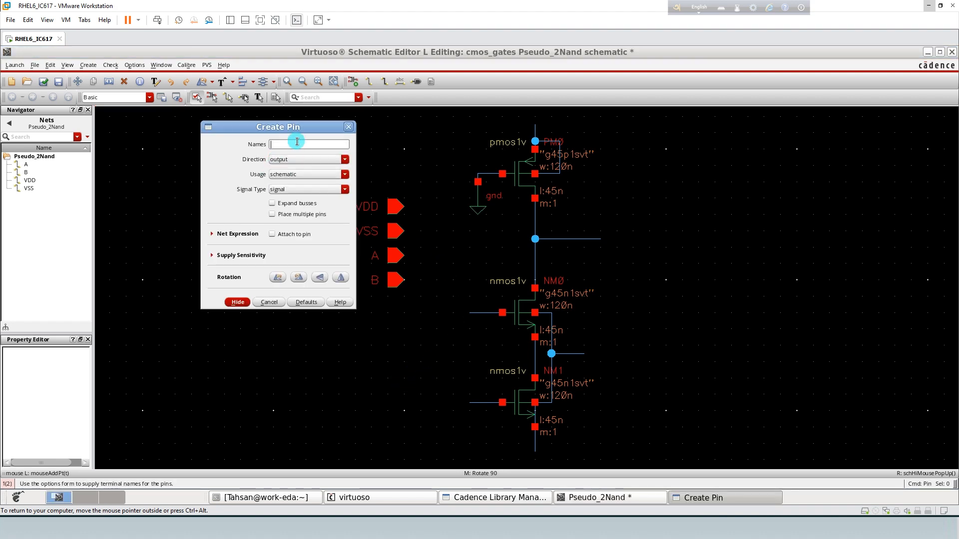
pyautogui.click(296, 144)
pyautogui.write('OUTPUT')
pyautogui.press('Return')
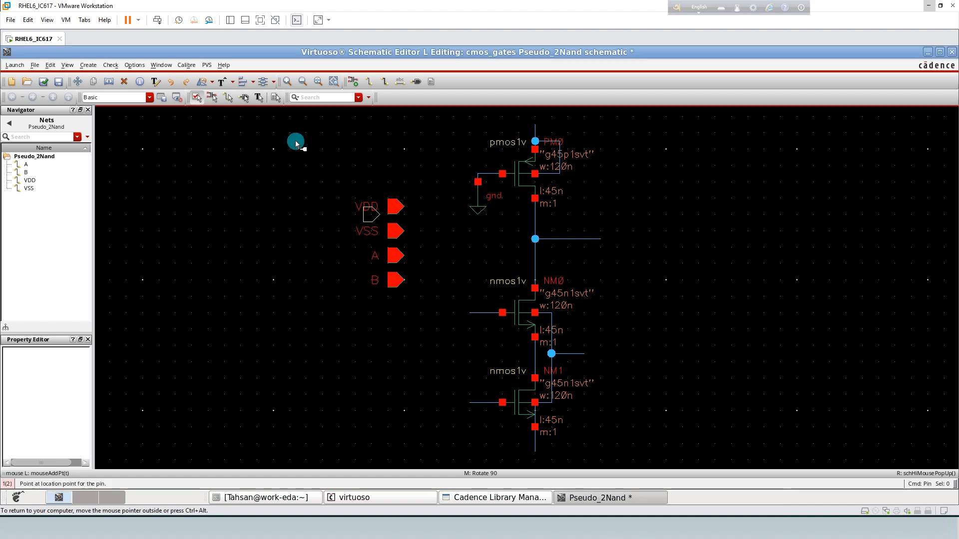
pyautogui.click(388, 305)
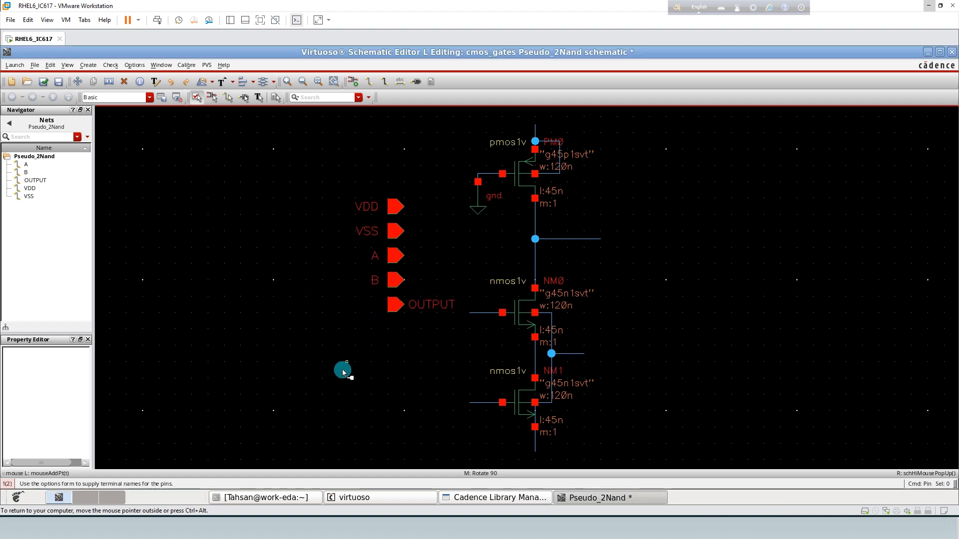
pyautogui.press('Escape')
pyautogui.moveTo(325, 181); pyautogui.dragTo(429, 352)
pyautogui.click(672, 306)
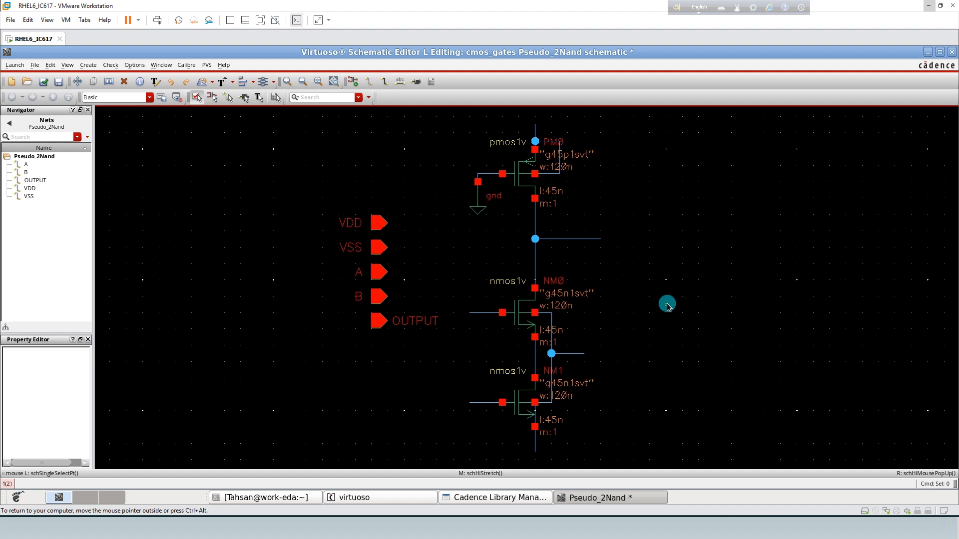
# Label the PMOS source stub VDD and the lower NMOS source stub VSS, and delete the stub on the NMOS body wire
pyautogui.press('l')
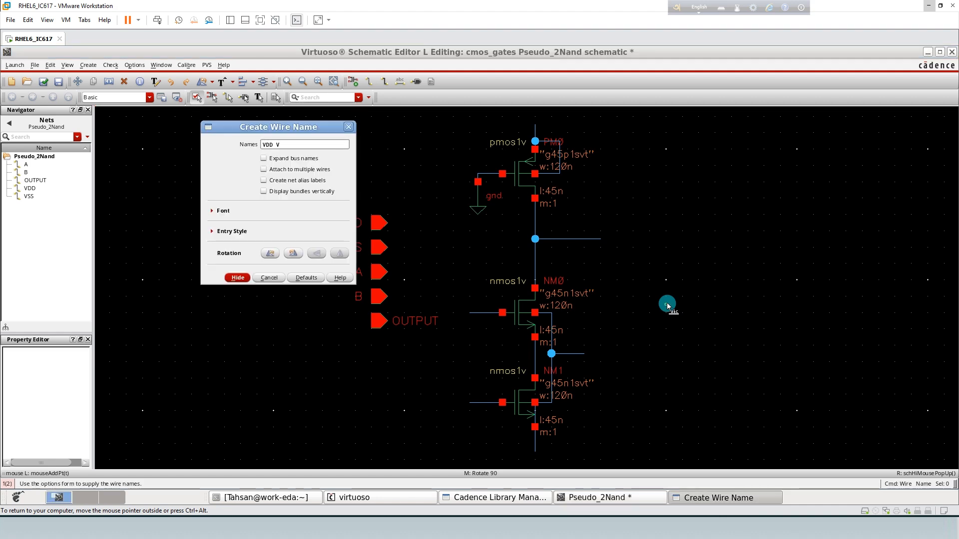
pyautogui.write('VDD VSS VSS A B OUTPUT')
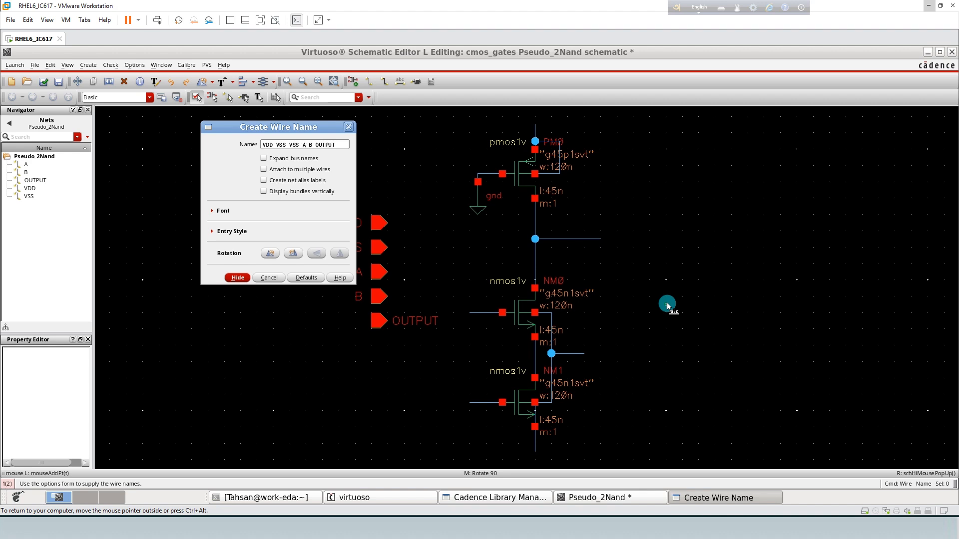
pyautogui.press('Return')
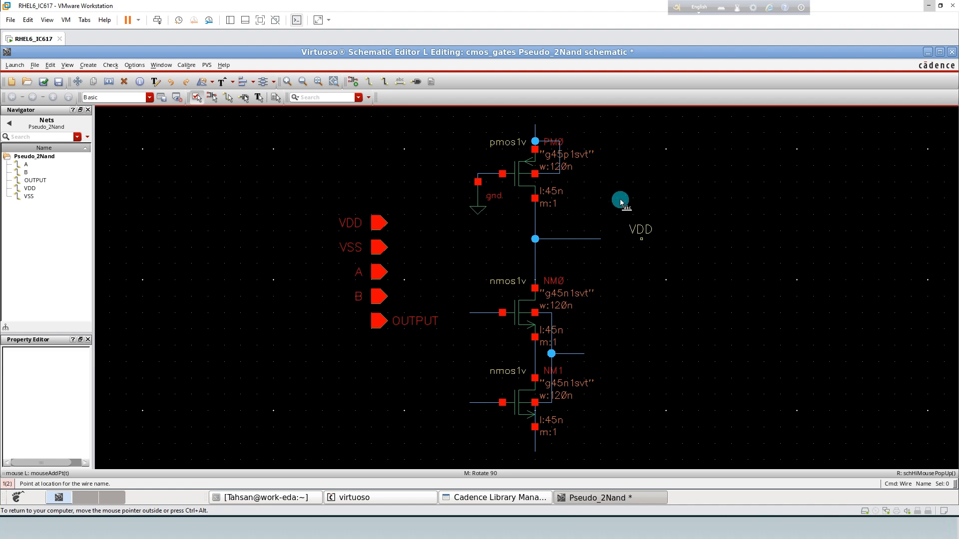
pyautogui.click(534, 126)
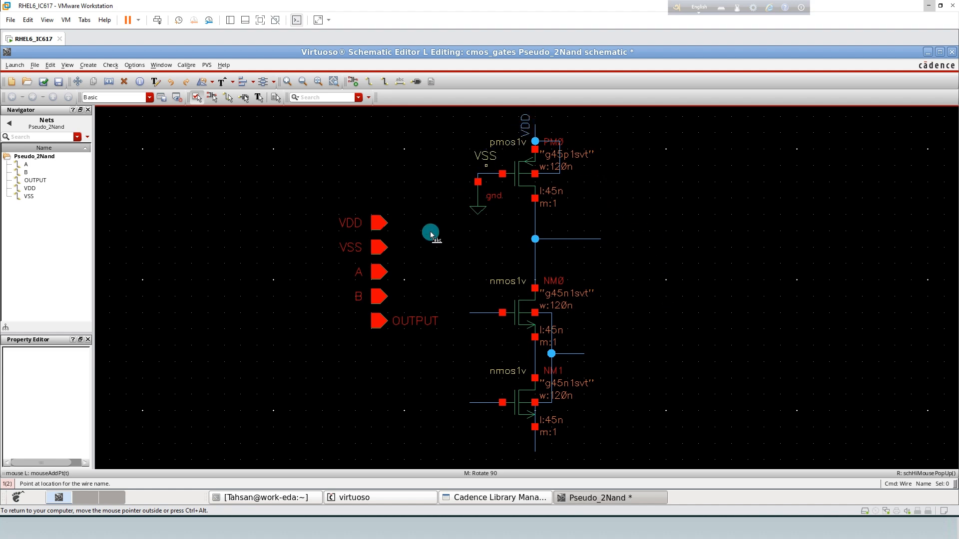
pyautogui.click(535, 450)
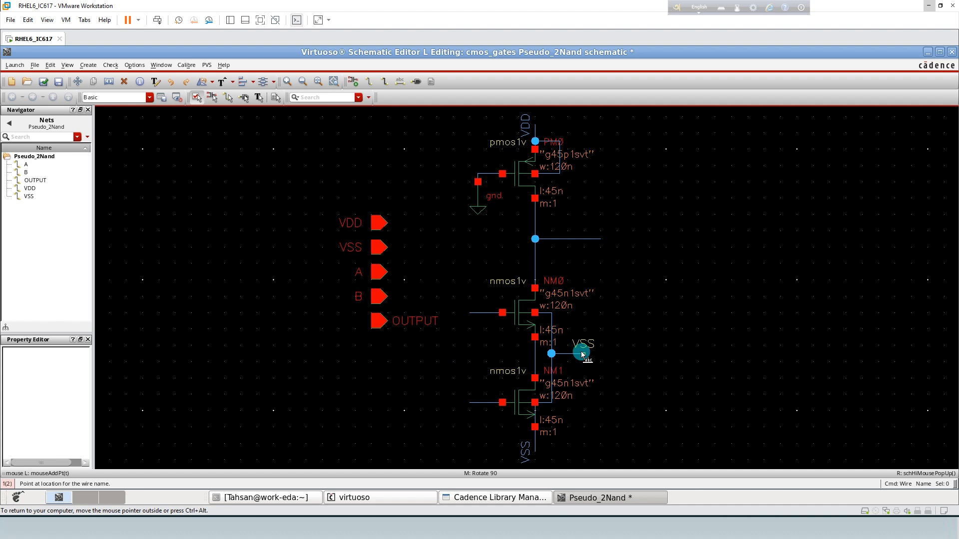
pyautogui.press('Escape')
pyautogui.click(563, 353)
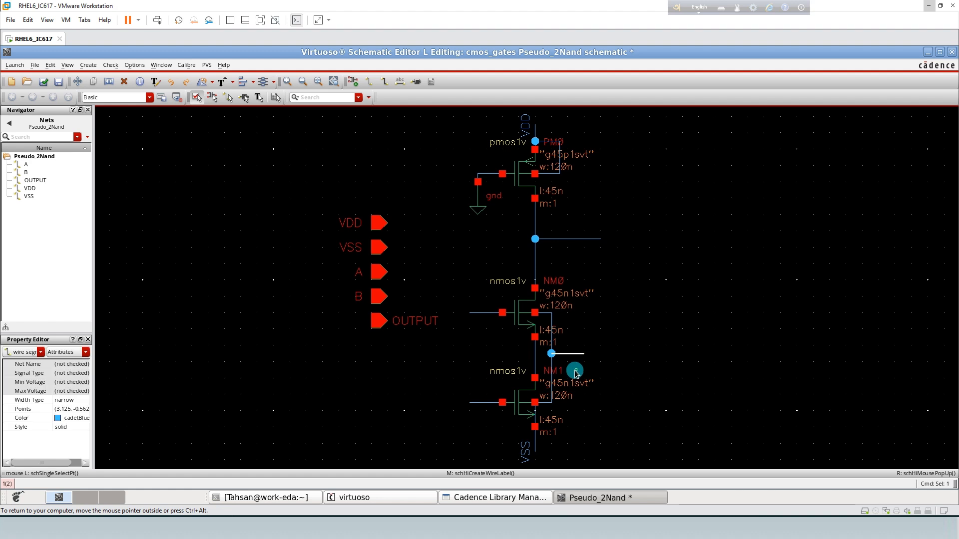
pyautogui.press('Delete')
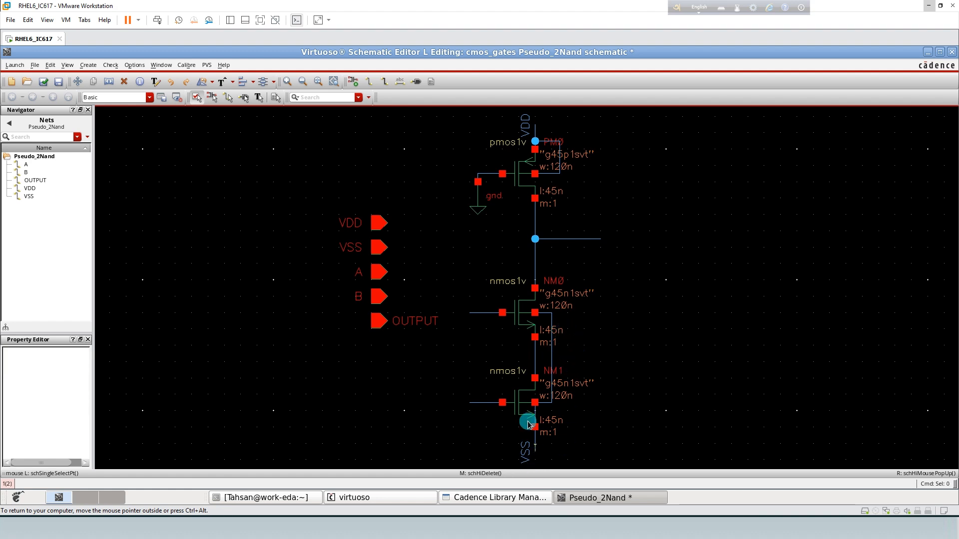
# Label the upper NMOS gate wire A, the lower gate wire B and the drain stub OUTPUT; check and save the schematic
pyautogui.press('l')
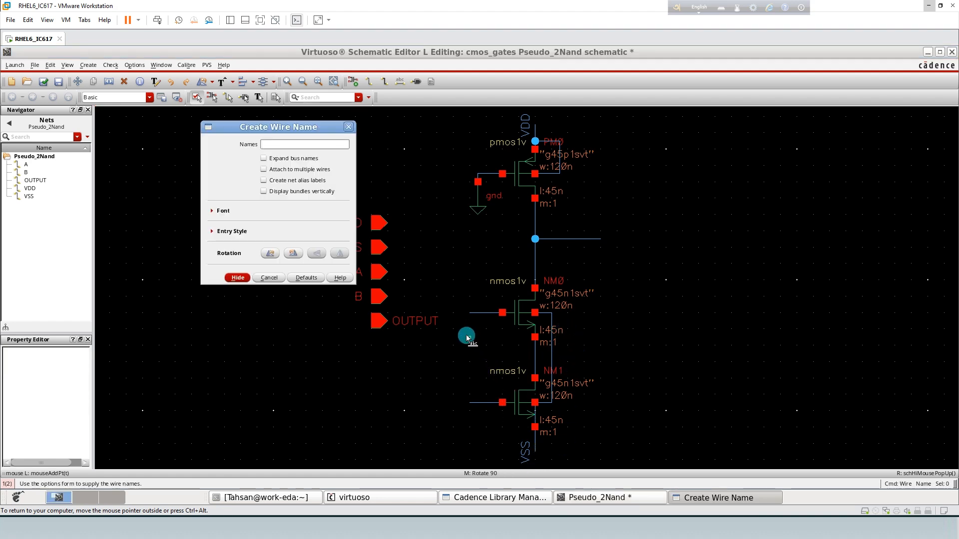
pyautogui.write('A B OUTPUT')
pyautogui.press('Return')
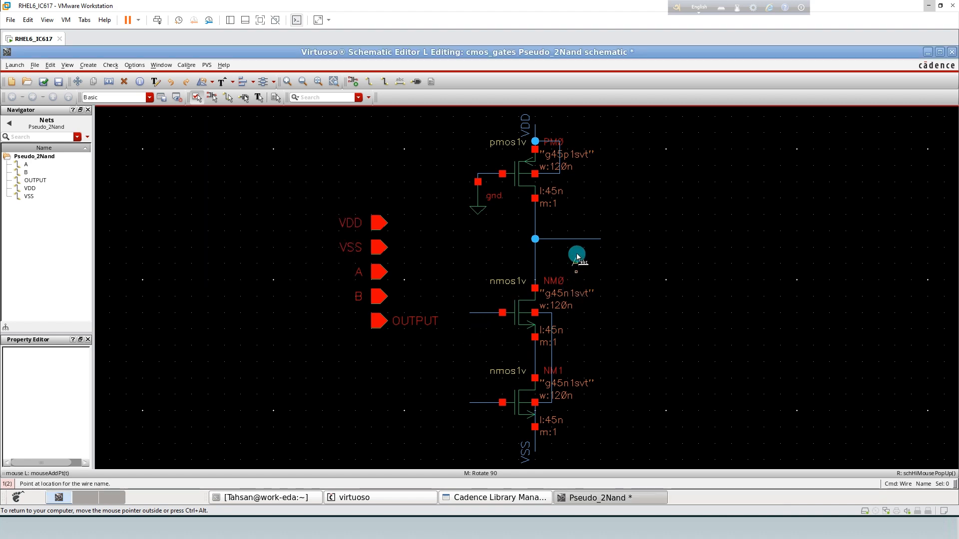
pyautogui.click(478, 313)
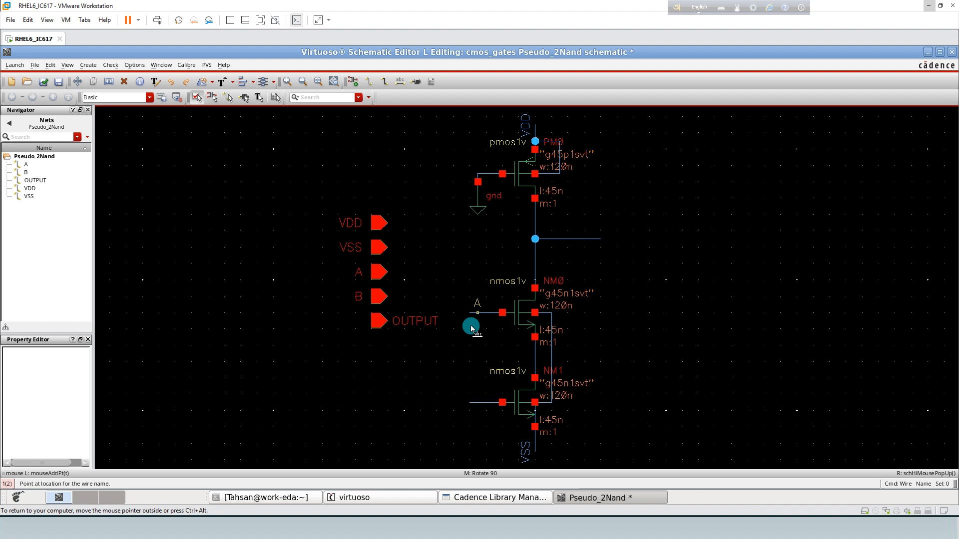
pyautogui.click(481, 404)
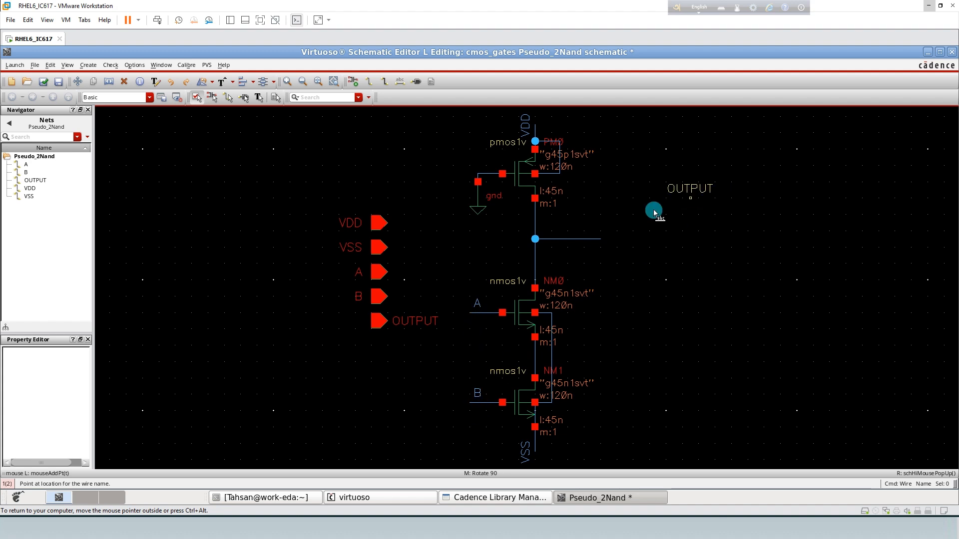
pyautogui.click(587, 239)
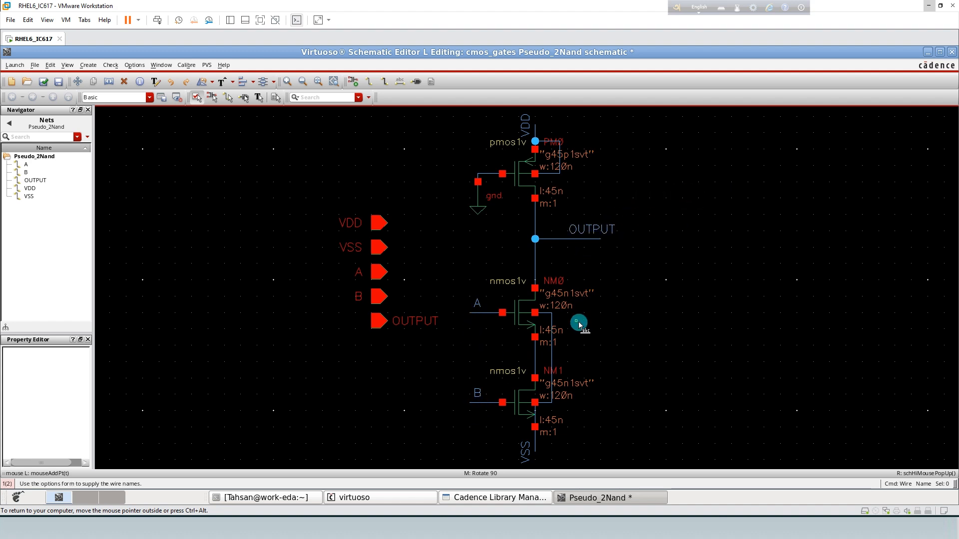
pyautogui.press('Escape')
pyautogui.click(44, 81)
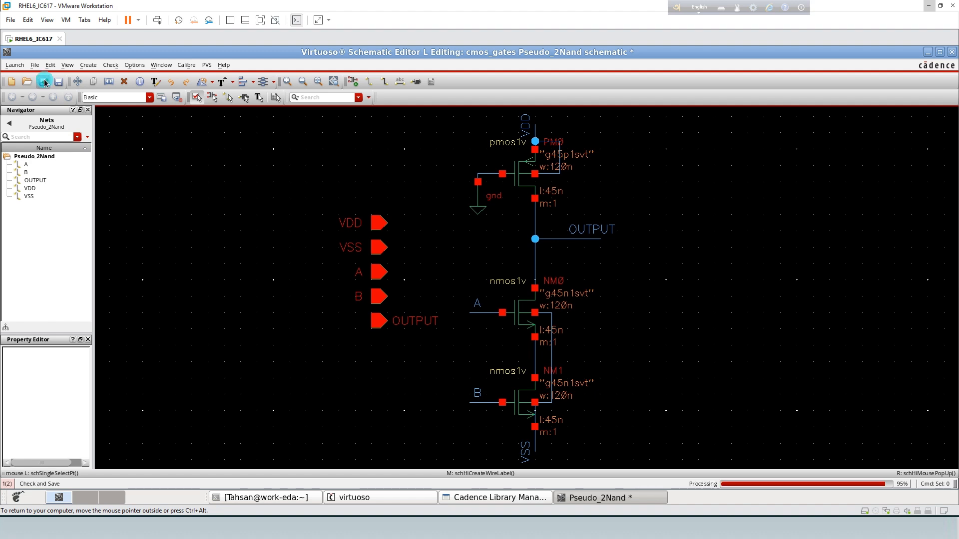
pyautogui.click(61, 77)
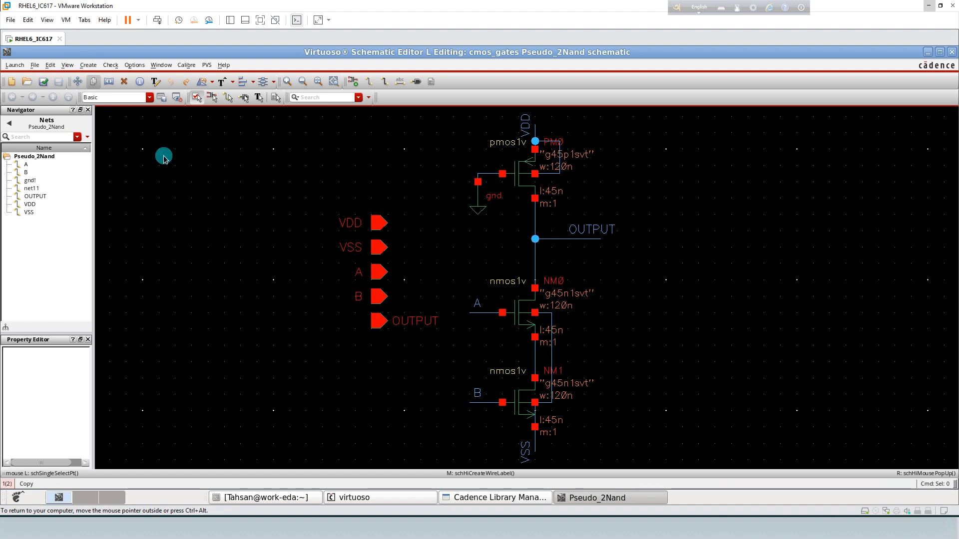
# Start generating a symbol cellview from the Pseudo_2Nand schematic cellview
pyautogui.click(89, 65)
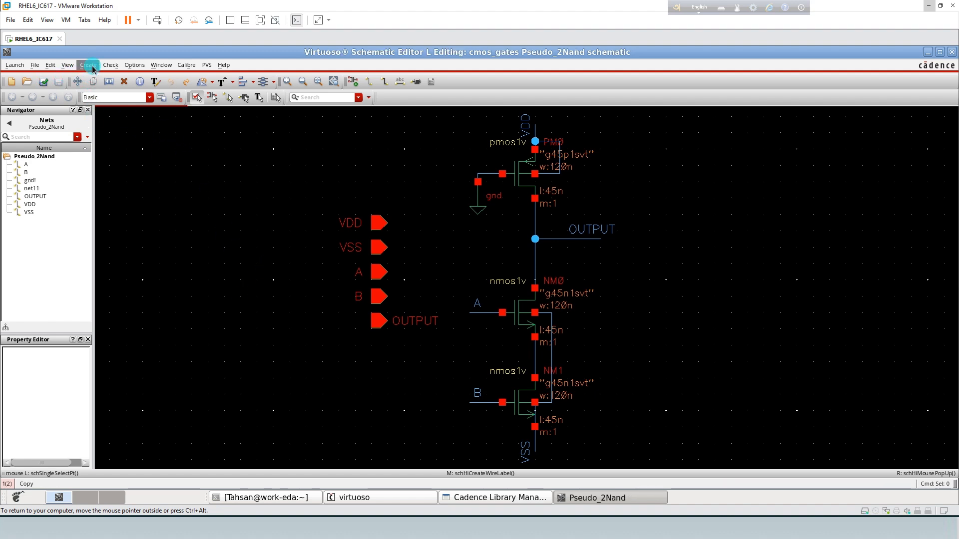
pyautogui.moveTo(144, 196)
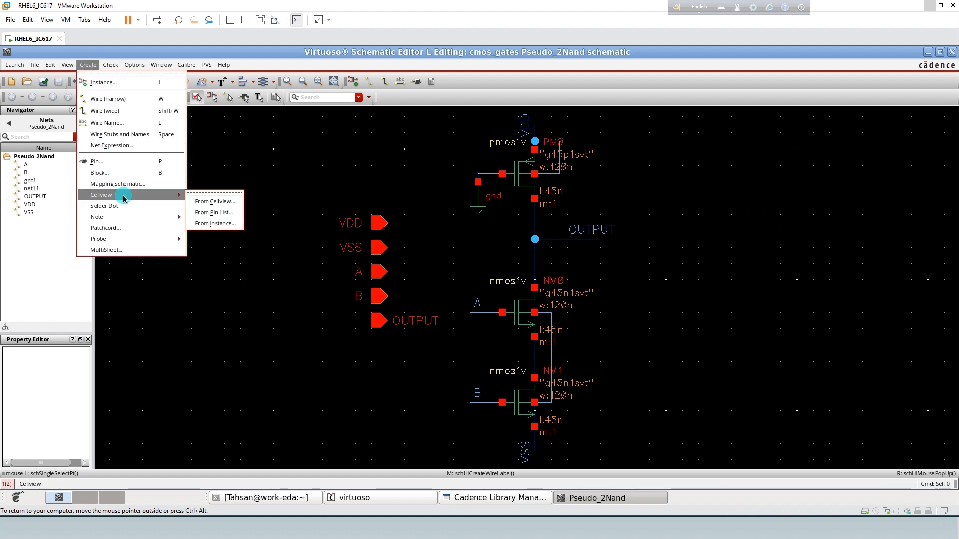
pyautogui.click(212, 201)
pyautogui.click(330, 282)
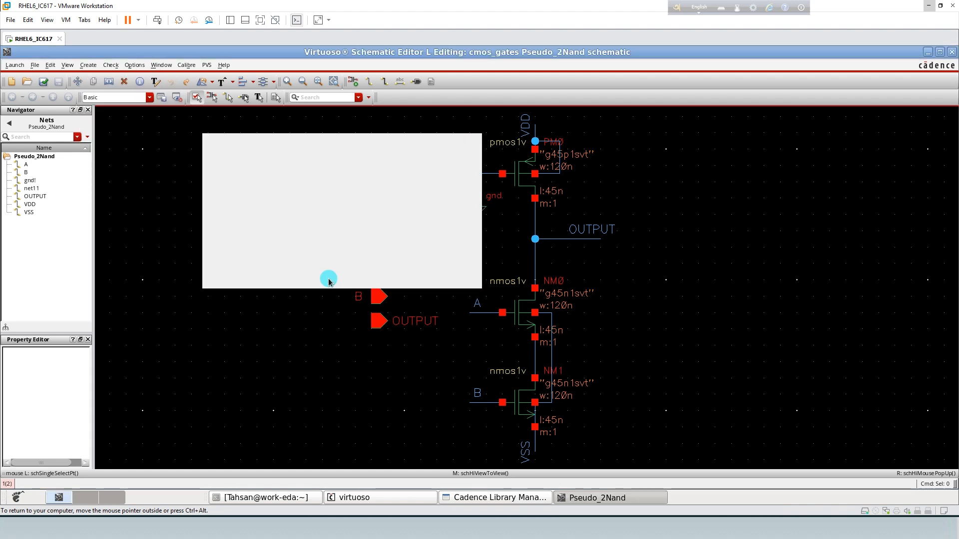
# Assign symbol pins A and B to the left, OUTPUT to the right, VDD to the top and VSS to the bottom, and generate the symbol
pyautogui.click(281, 179)
pyautogui.moveTo(268, 178); pyautogui.dragTo(309, 179)
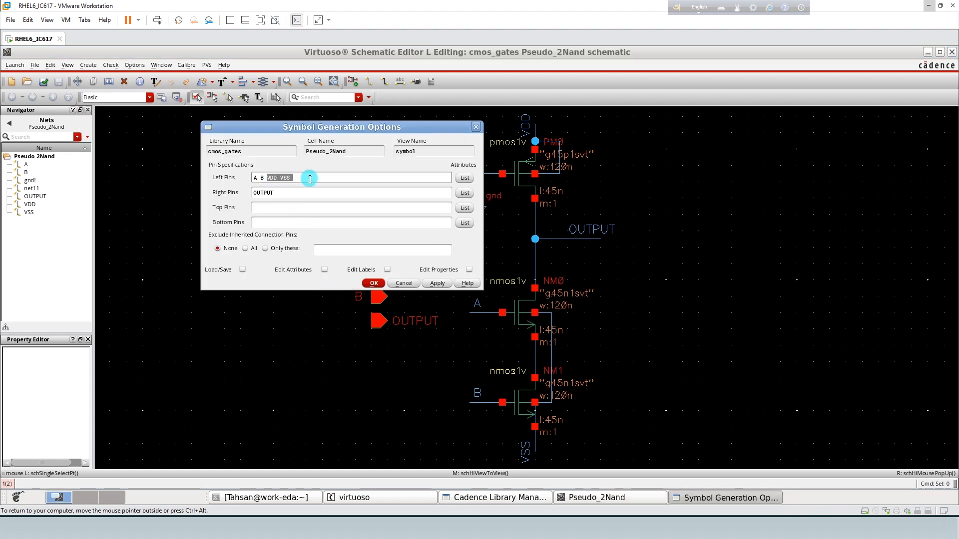
pyautogui.click(264, 203)
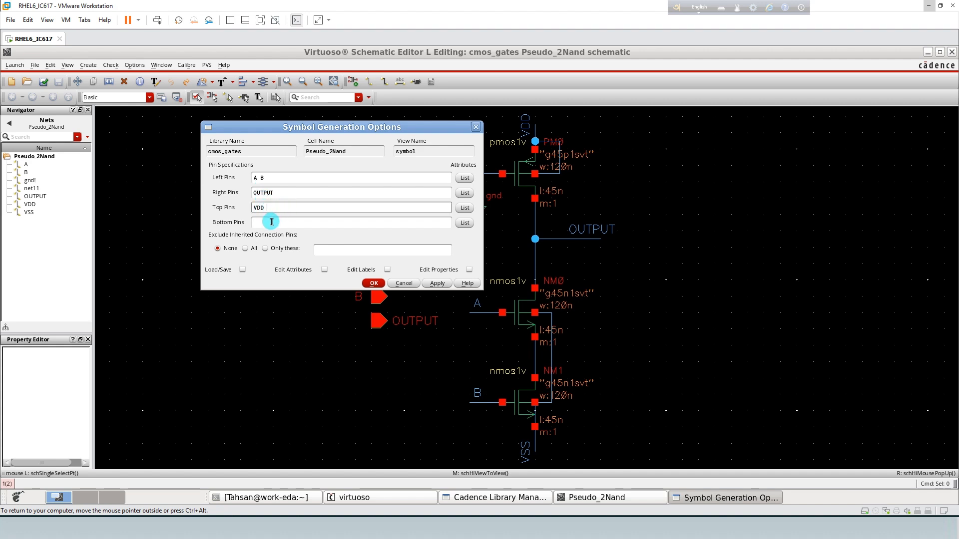
pyautogui.click(271, 222)
pyautogui.write('VSS')
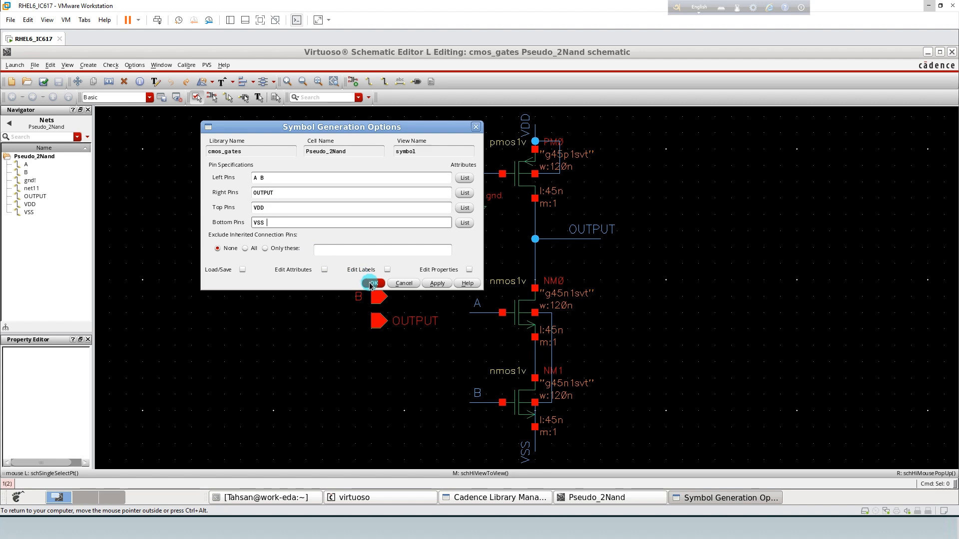
pyautogui.click(373, 283)
pyautogui.click(494, 59)
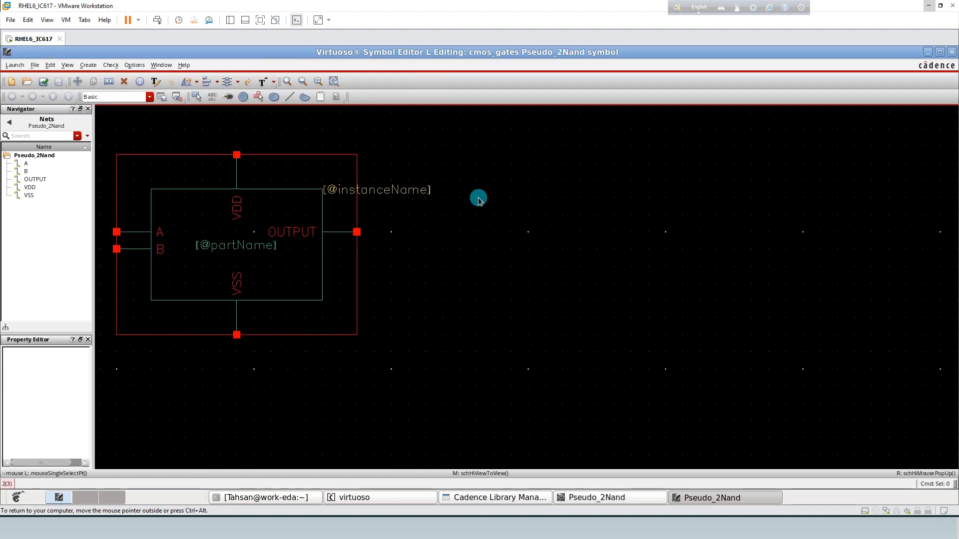
pyautogui.press('f')
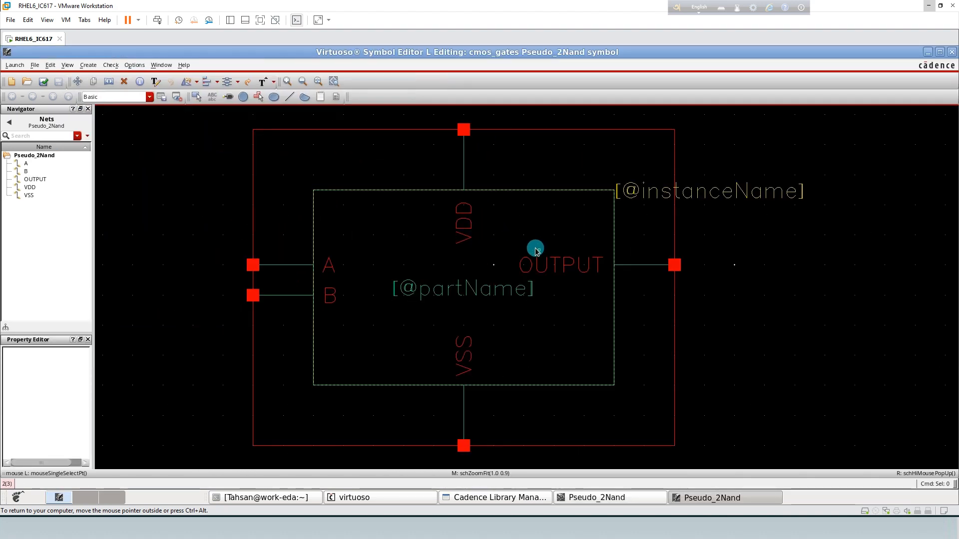
pyautogui.press('Delete')
pyautogui.click(467, 282)
pyautogui.click(493, 191)
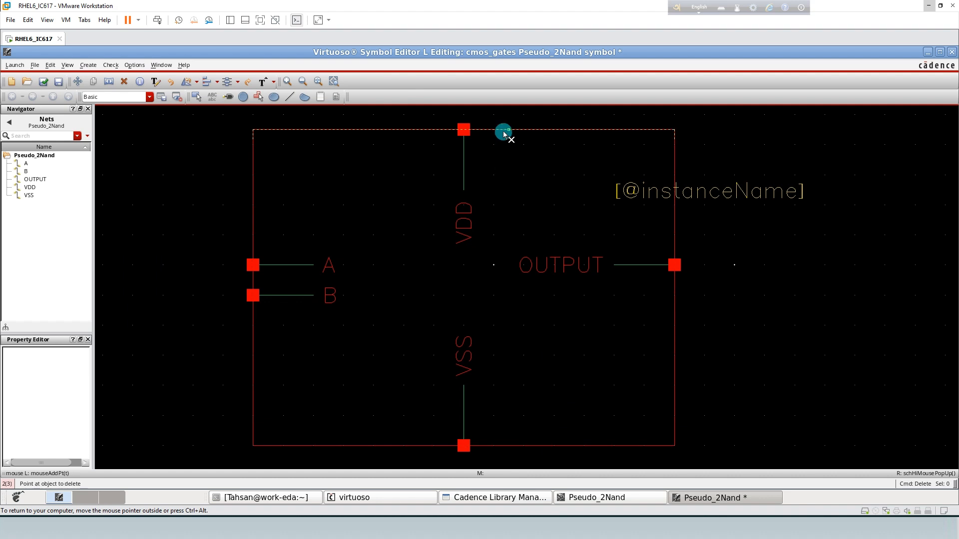
pyautogui.click(499, 152)
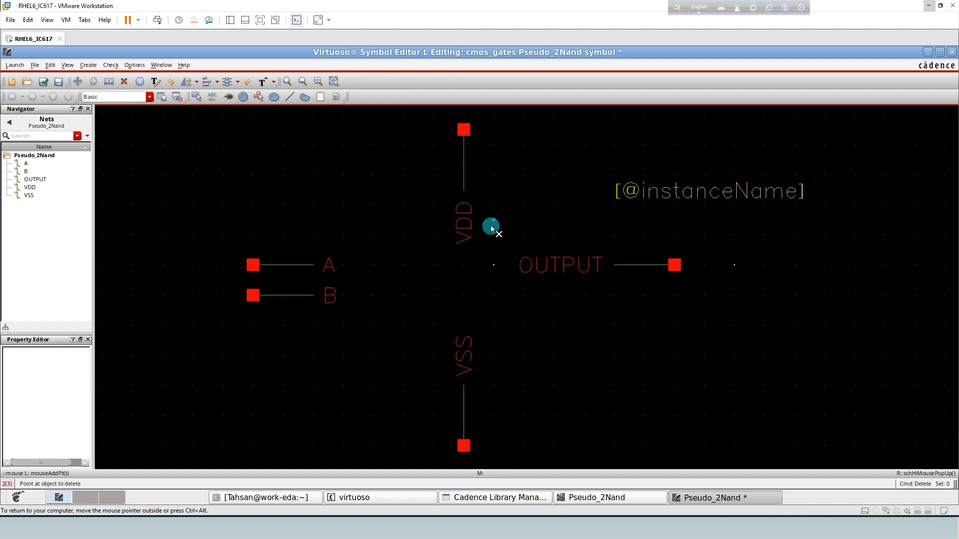
pyautogui.doubleClick(663, 191)
pyautogui.write('Pseud')
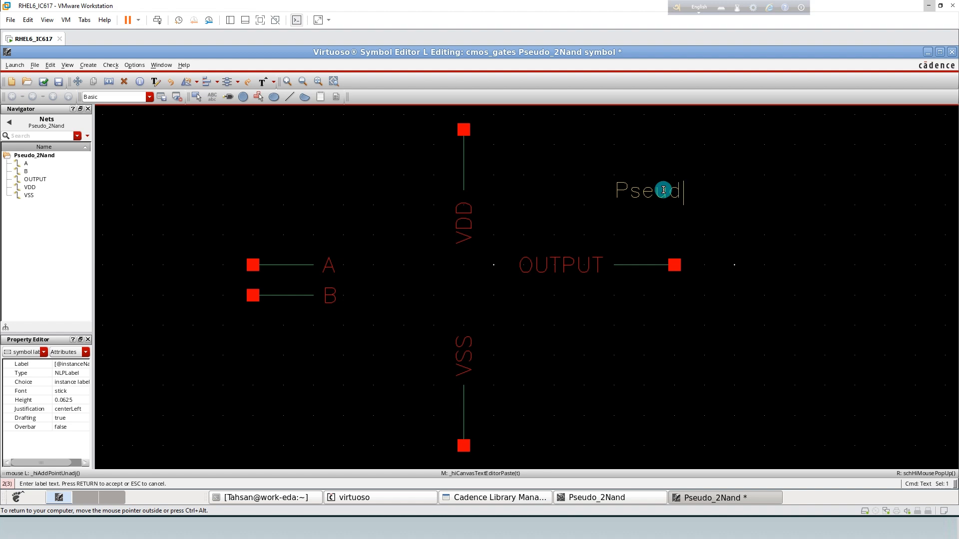
pyautogui.write('o_')
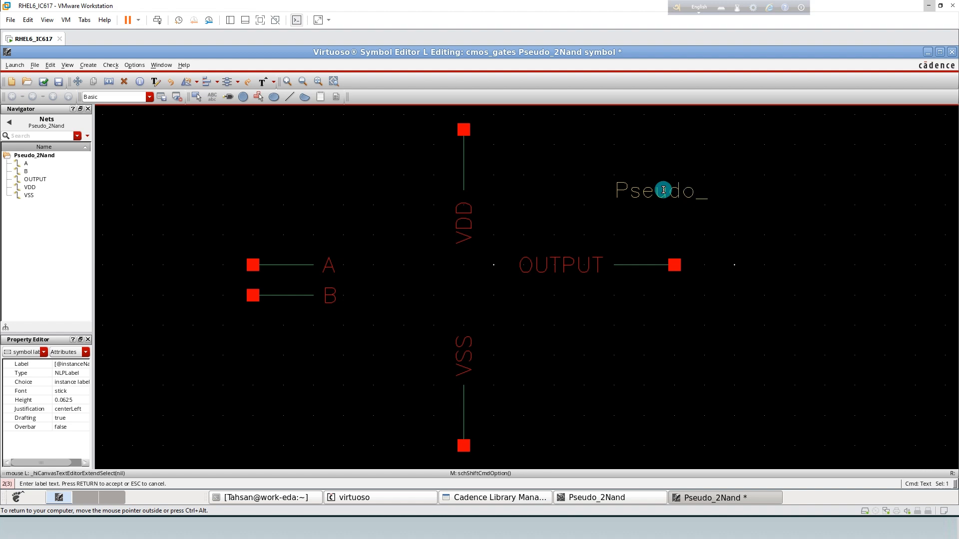
pyautogui.write('NAND')
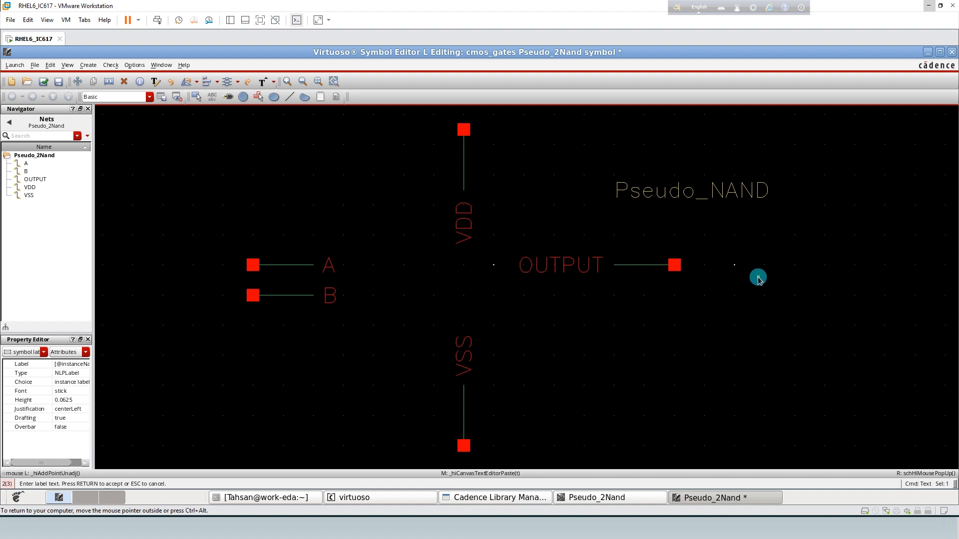
pyautogui.press('Return')
# Move pin B with its stub and label slightly down to widen the gap below pin A
pyautogui.moveTo(234, 291); pyautogui.dragTo(349, 309)
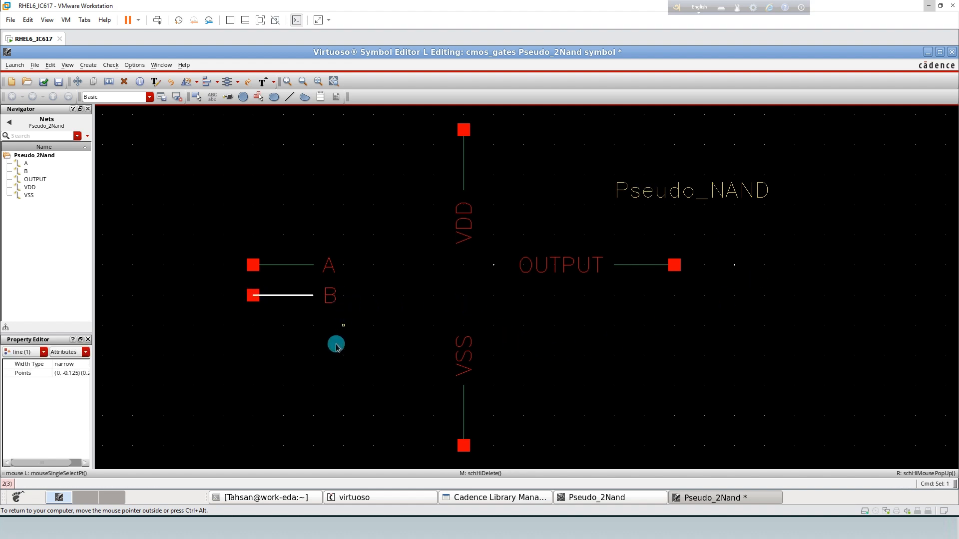
pyautogui.moveTo(236, 282); pyautogui.dragTo(343, 326)
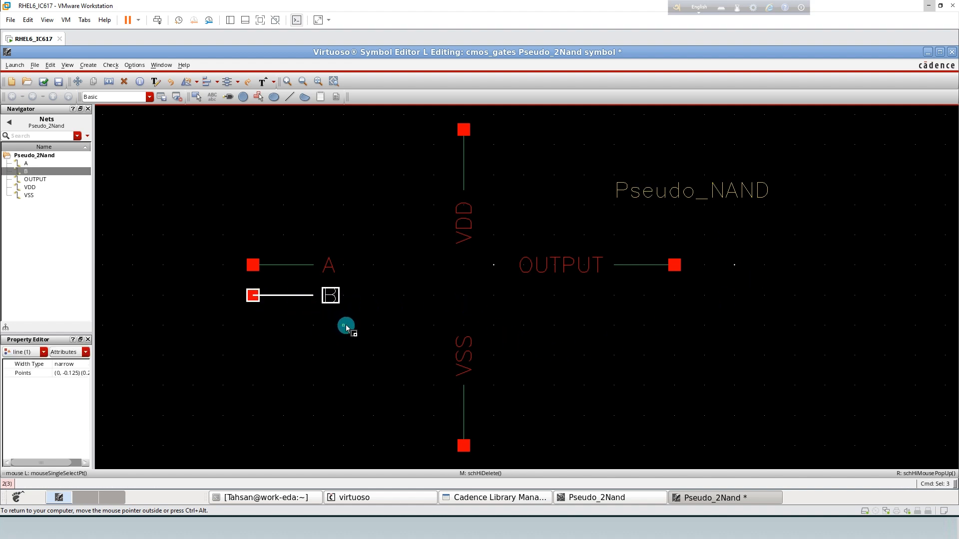
pyautogui.press('m')
pyautogui.click(343, 334)
pyautogui.click(331, 368)
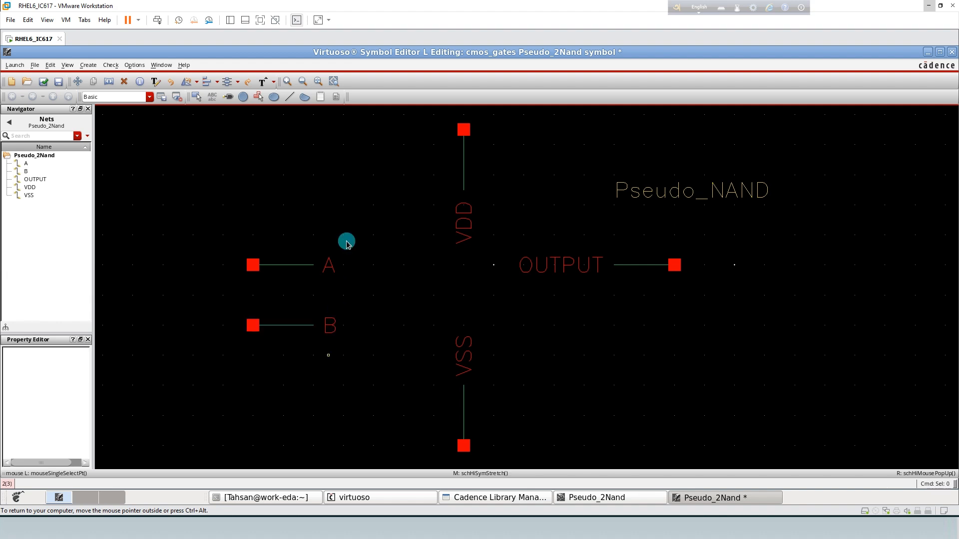
# Draw the straight gate outline: a vertical line across the A and B stub ends with short horizontal lines at both ends
pyautogui.click(289, 97)
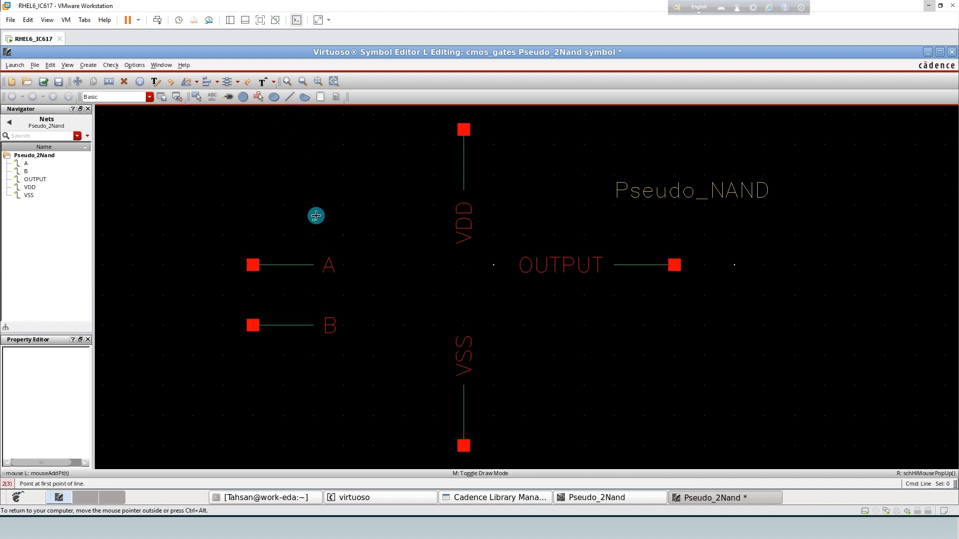
pyautogui.click(316, 209)
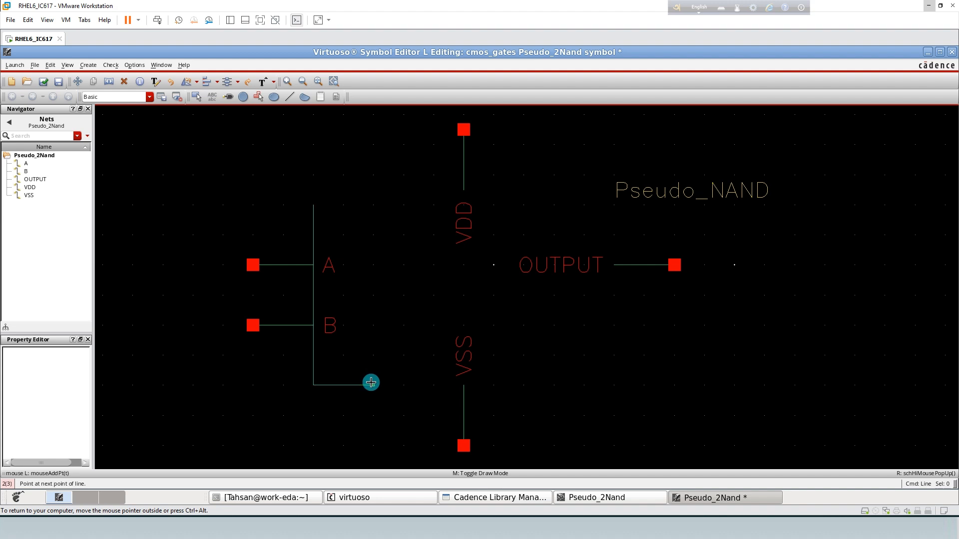
pyautogui.doubleClick(370, 383)
pyautogui.click(316, 207)
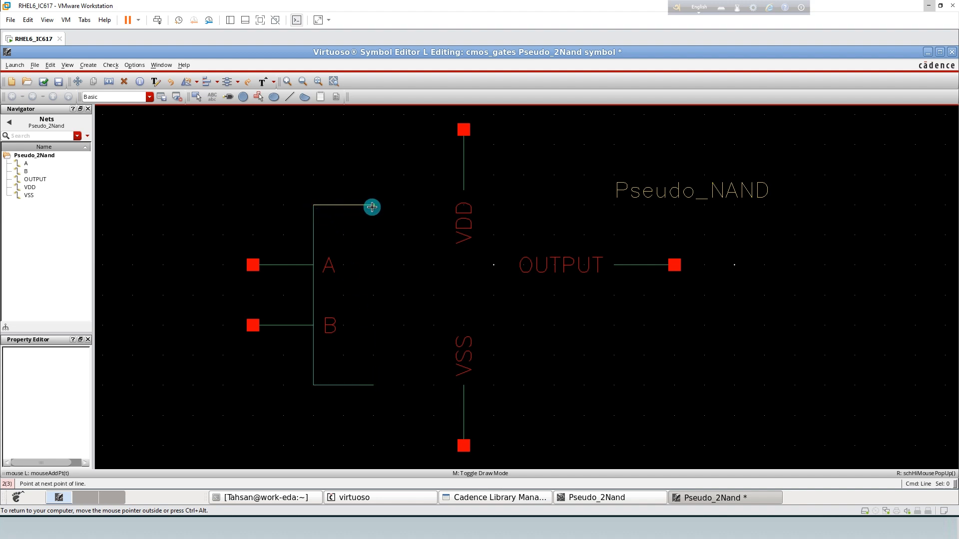
pyautogui.doubleClick(374, 206)
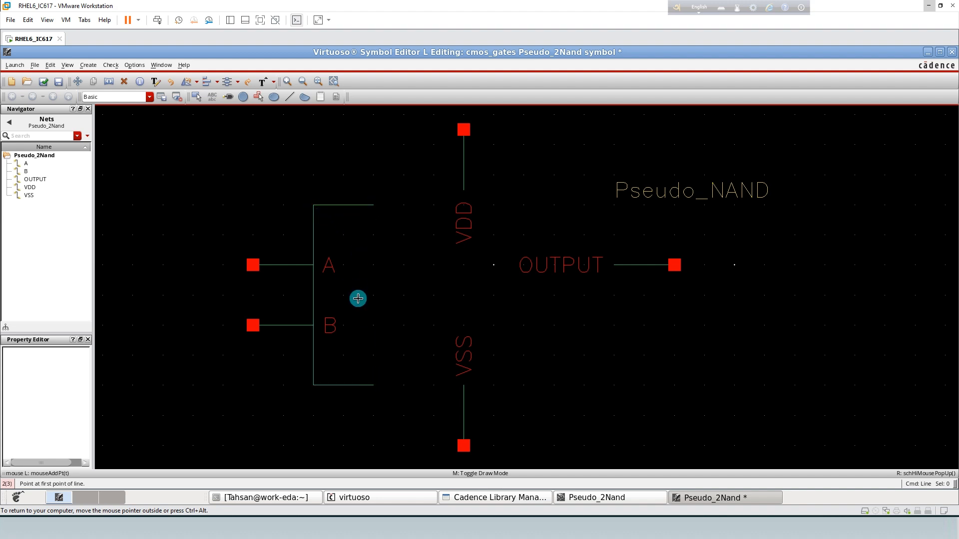
# Close the gate body with an arc bulging toward the output, joining the ends of the two horizontal lines
pyautogui.click(288, 97)
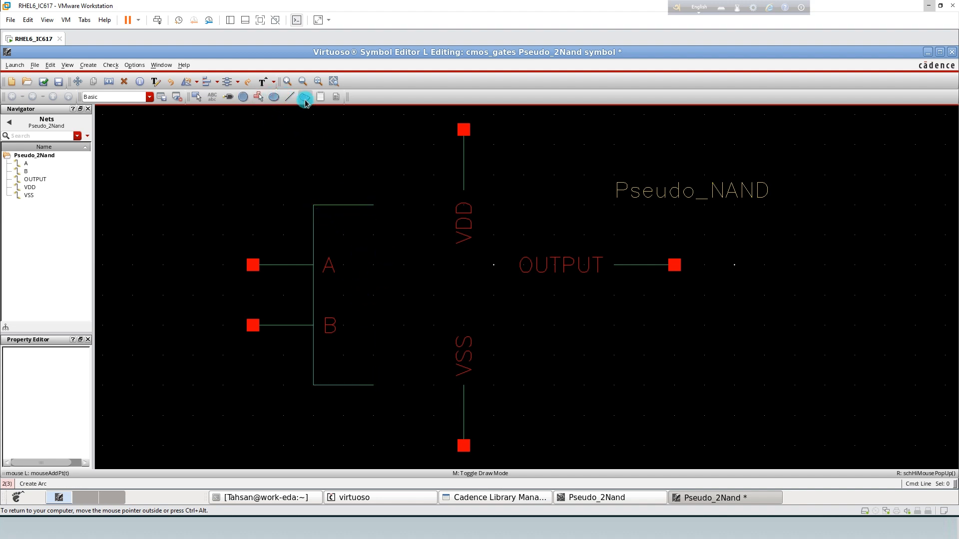
pyautogui.click(374, 205)
pyautogui.click(374, 385)
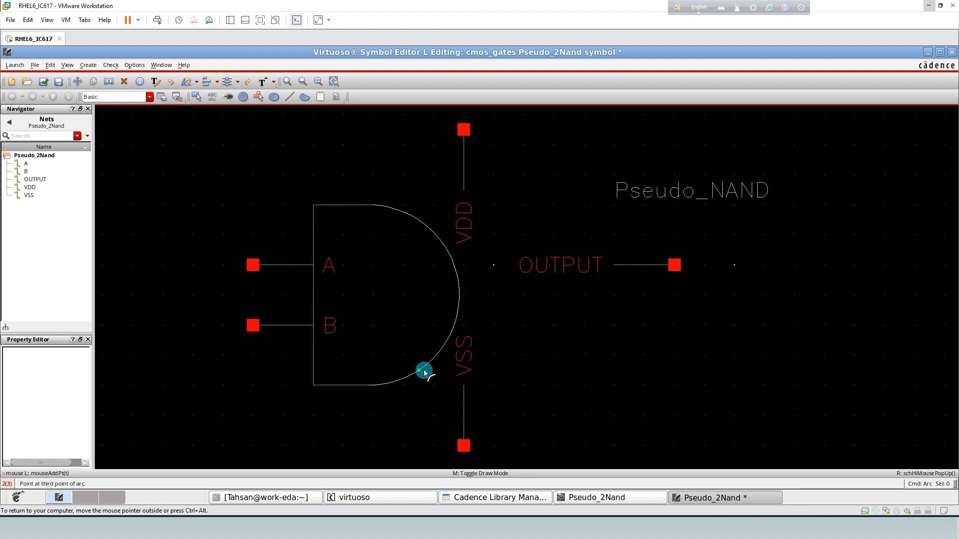
pyautogui.click(419, 372)
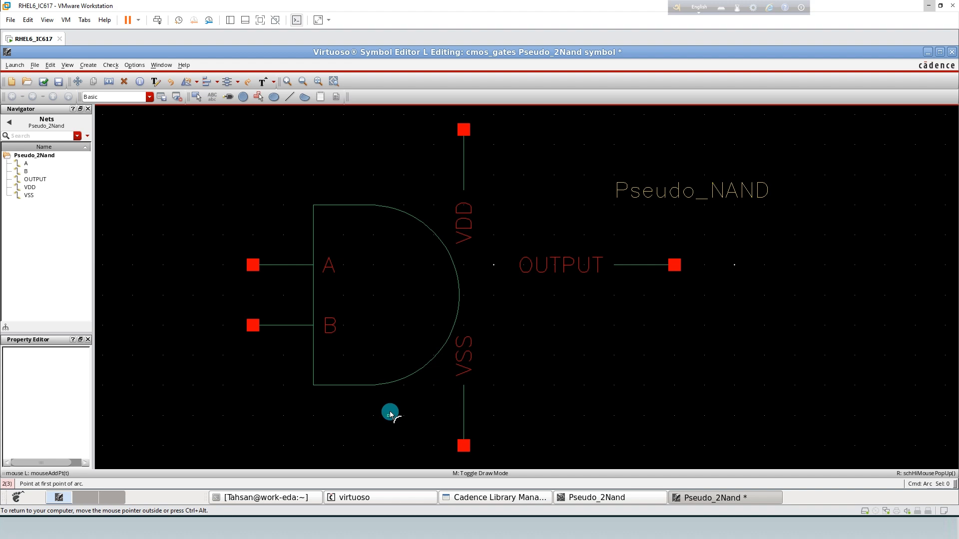
pyautogui.click(540, 366)
pyautogui.press('Escape')
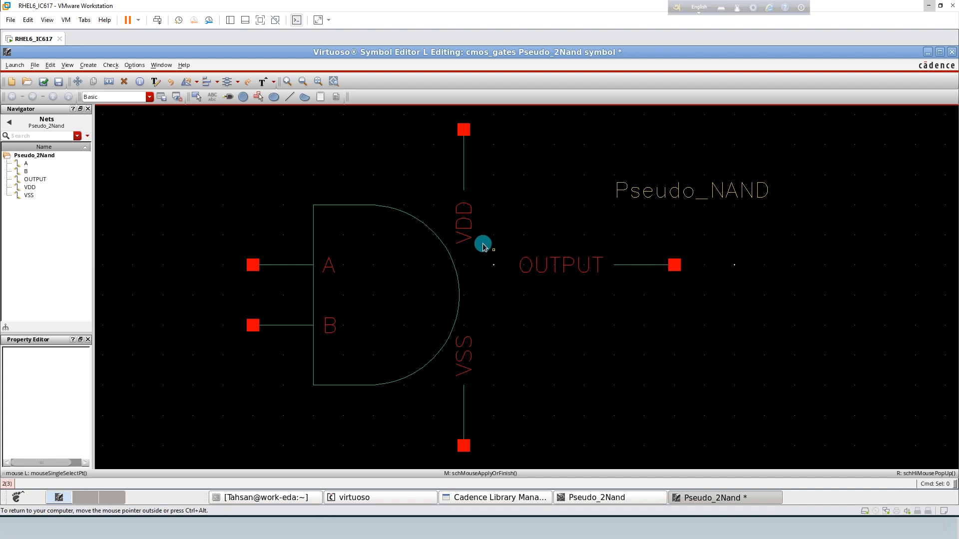
# Move the VDD and VSS labels beside their stubs and draw a small inversion circle at the tip of the arc
pyautogui.moveTo(463, 216); pyautogui.dragTo(477, 180)
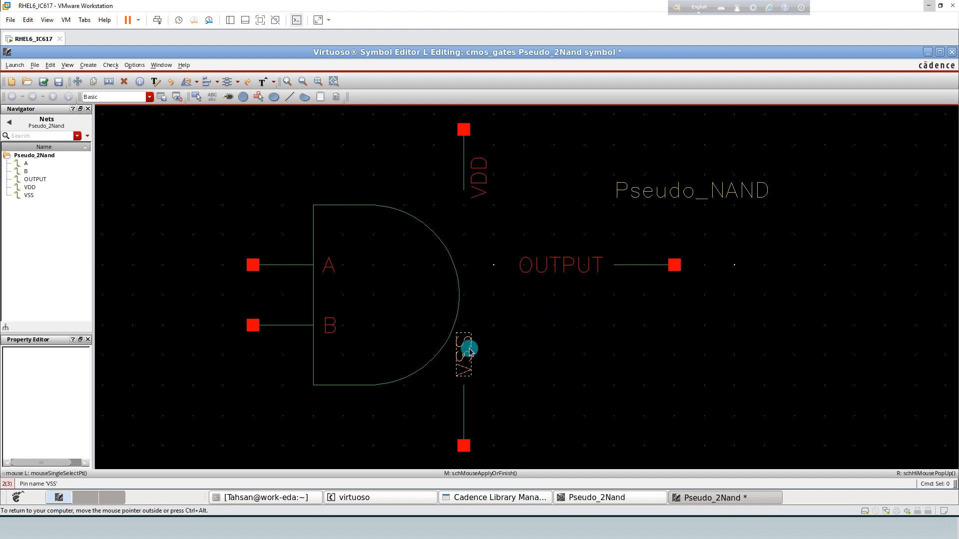
pyautogui.moveTo(470, 352); pyautogui.dragTo(483, 401)
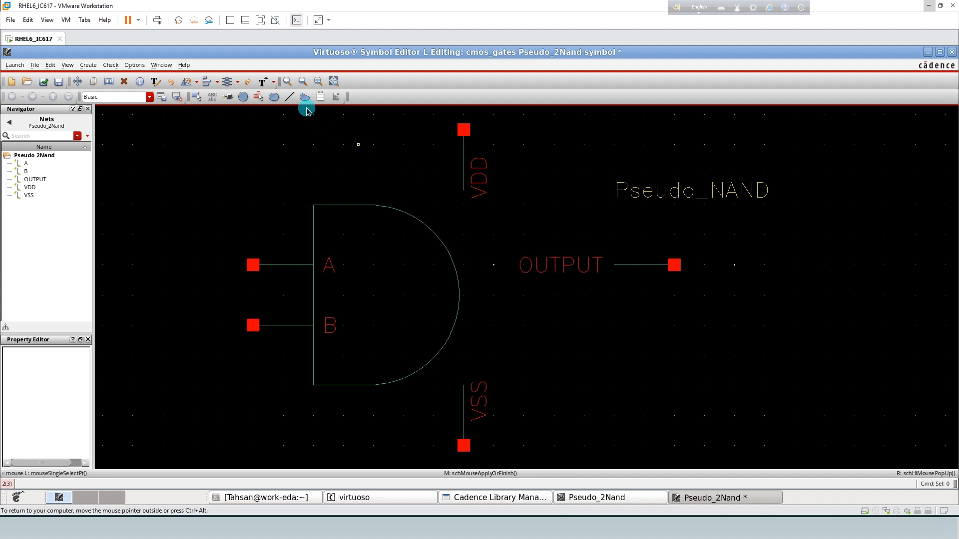
pyautogui.click(244, 97)
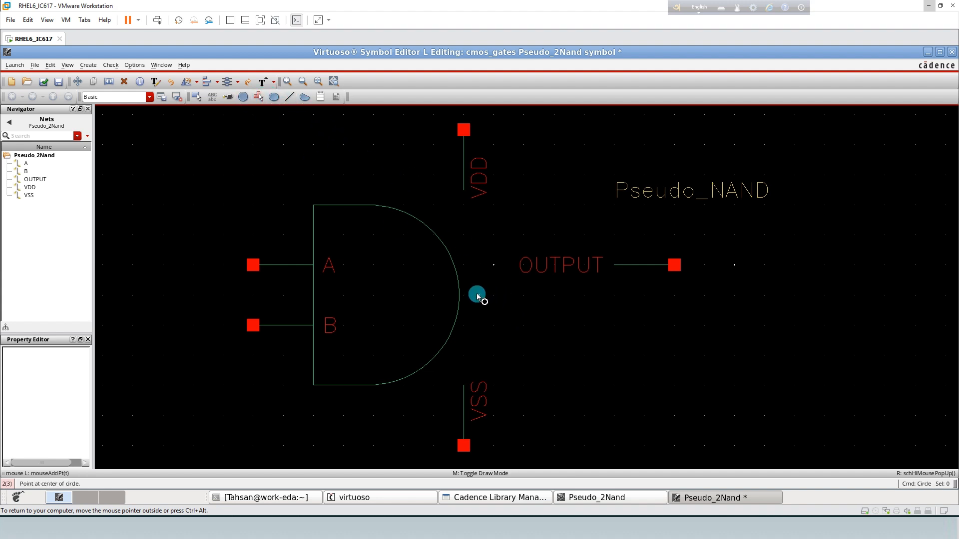
pyautogui.click(478, 295)
pyautogui.click(494, 303)
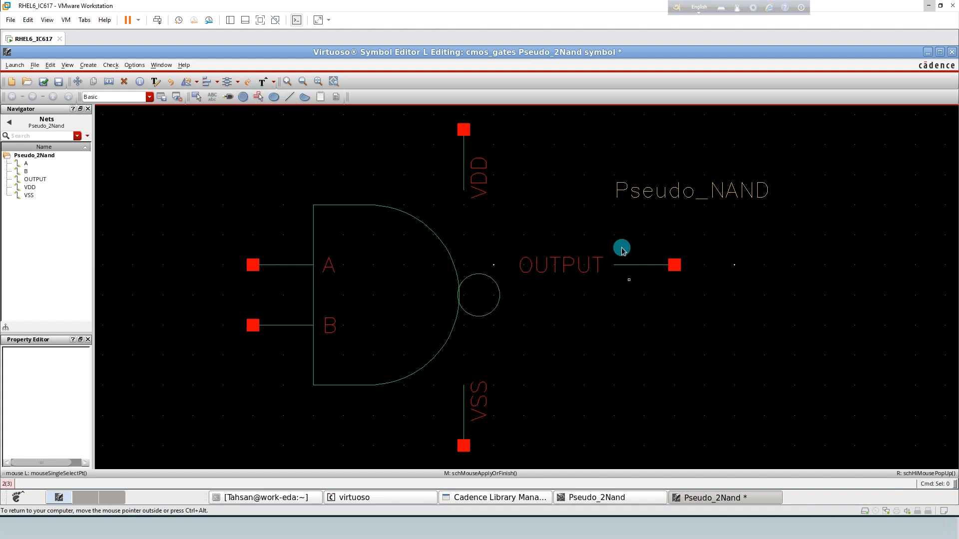
# Move the OUTPUT label above its stub and the Pseudo_NAND label to the empty area below the output pin
pyautogui.moveTo(569, 262); pyautogui.dragTo(634, 245)
pyautogui.click(646, 230)
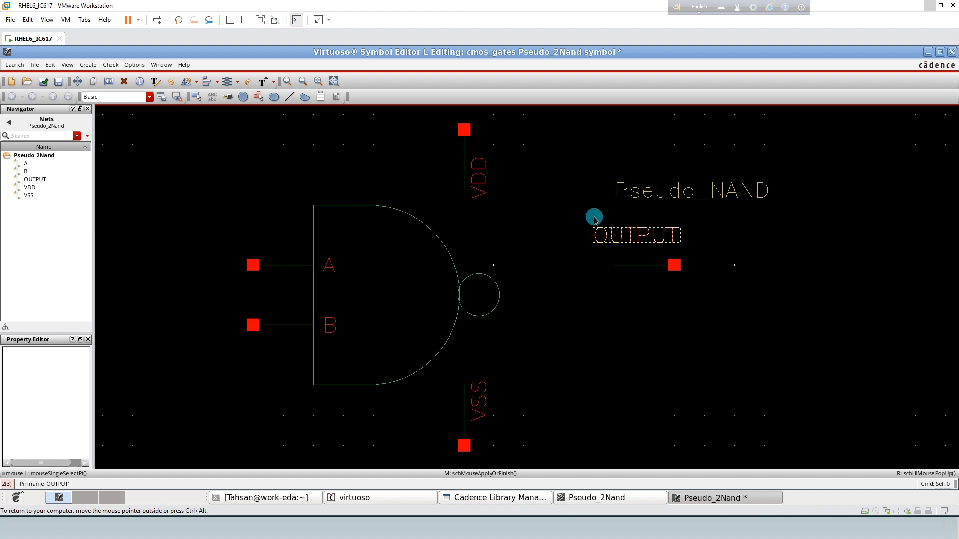
pyautogui.click(658, 187)
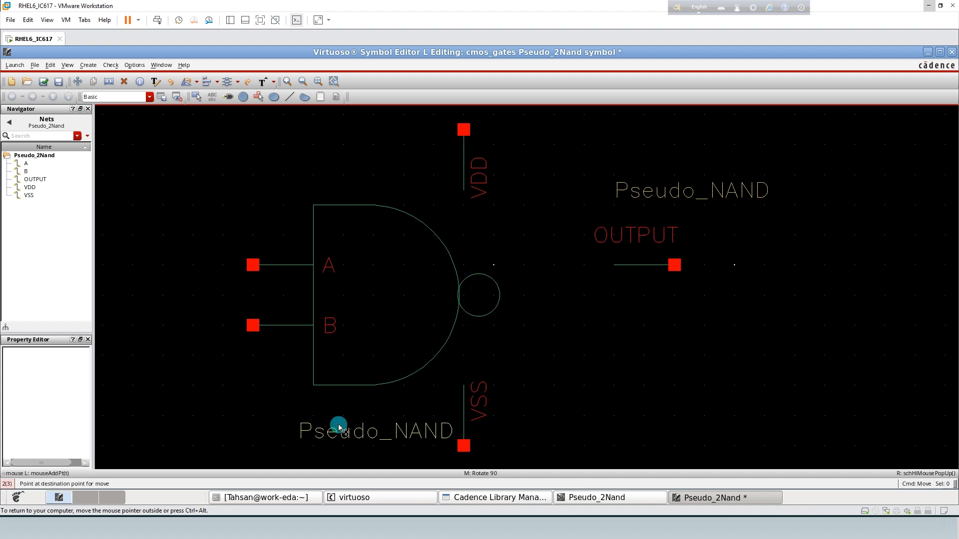
pyautogui.click(339, 427)
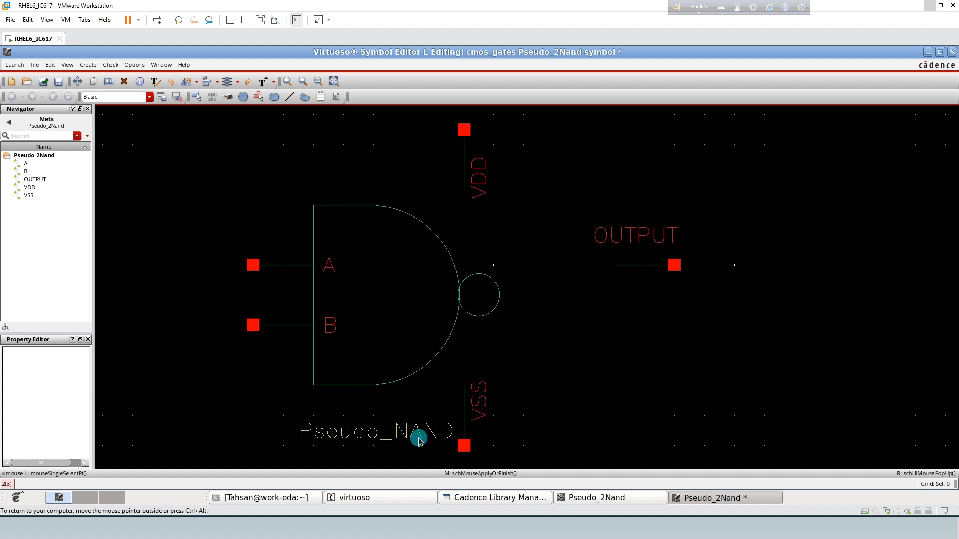
pyautogui.moveTo(403, 432); pyautogui.dragTo(644, 401)
# Move the VSS and VDD pins with their stubs and labels so they meet the gate body's lower and upper edges
pyautogui.moveTo(477, 459)
pyautogui.mouseDown()
pyautogui.moveTo(419, 369)
pyautogui.moveTo(452, 372)
pyautogui.moveTo(494, 455)
pyautogui.mouseUp()
pyautogui.click(501, 418)
pyautogui.moveTo(461, 414); pyautogui.dragTo(381, 410)
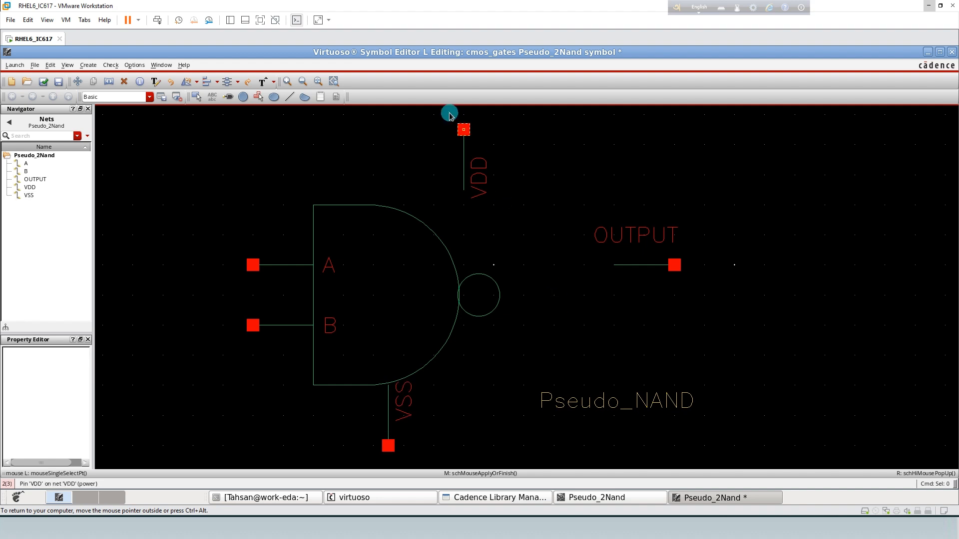
pyautogui.moveTo(435, 113); pyautogui.dragTo(522, 208)
pyautogui.moveTo(466, 160); pyautogui.dragTo(391, 176)
pyautogui.click(544, 224)
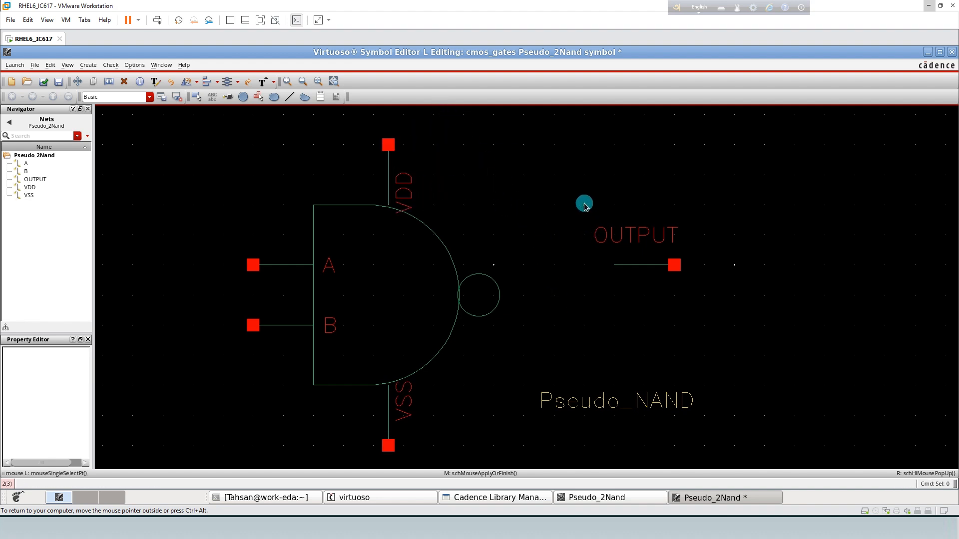
# Move the OUTPUT pin with its stub and label so the stub connects to the inversion circle
pyautogui.moveTo(584, 203); pyautogui.dragTo(700, 307)
pyautogui.moveTo(646, 265); pyautogui.dragTo(531, 265)
pyautogui.click(516, 327)
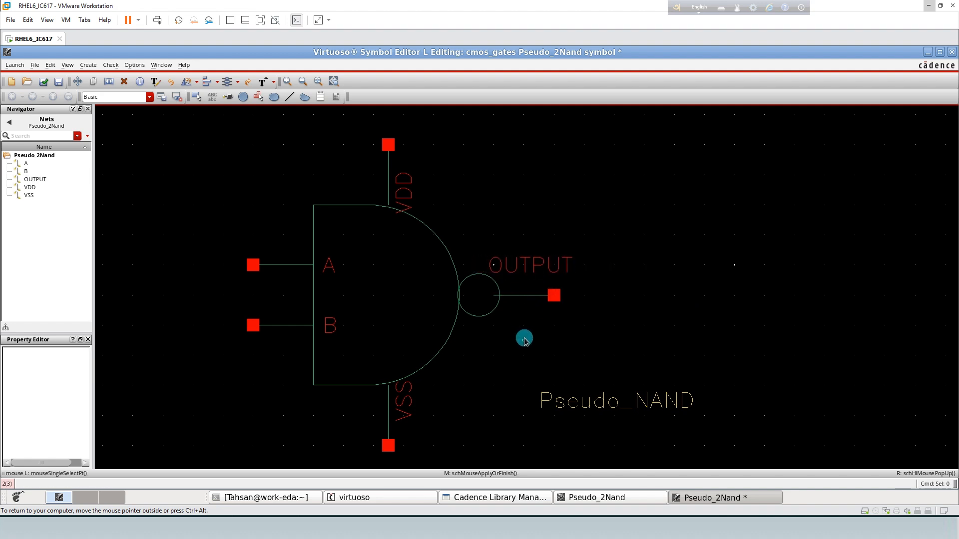
pyautogui.press('f')
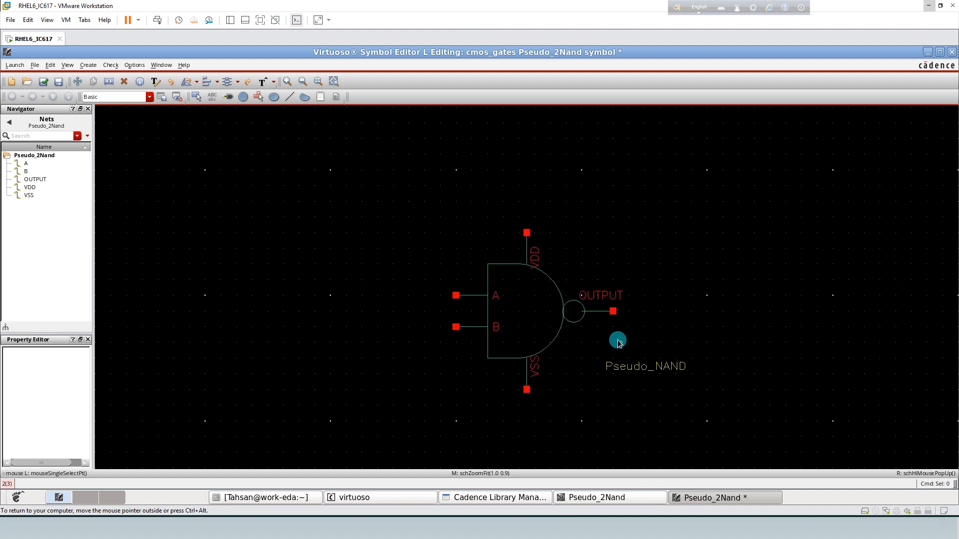
# Move the Pseudo_NAND label directly below the VSS pin, then check and save the symbol
pyautogui.moveTo(624, 367); pyautogui.dragTo(508, 398)
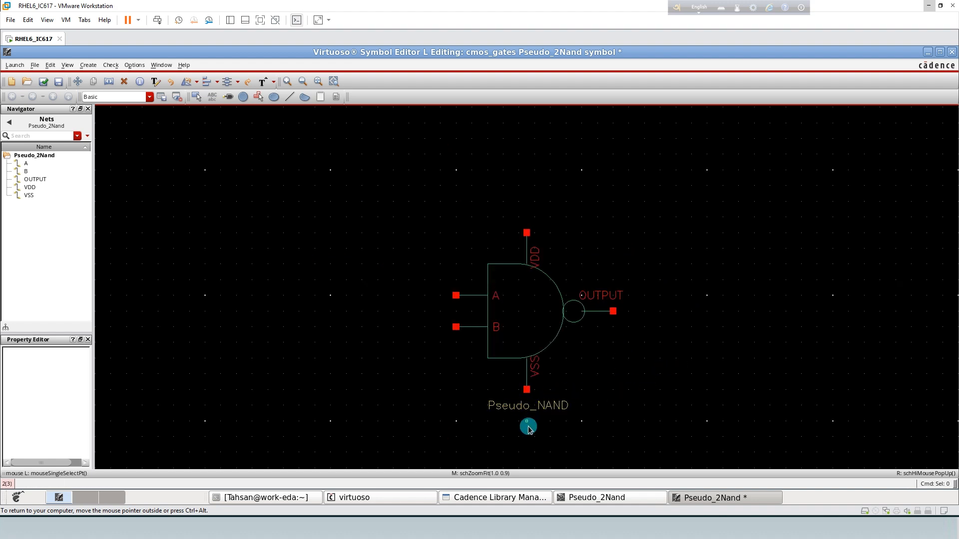
pyautogui.press('f')
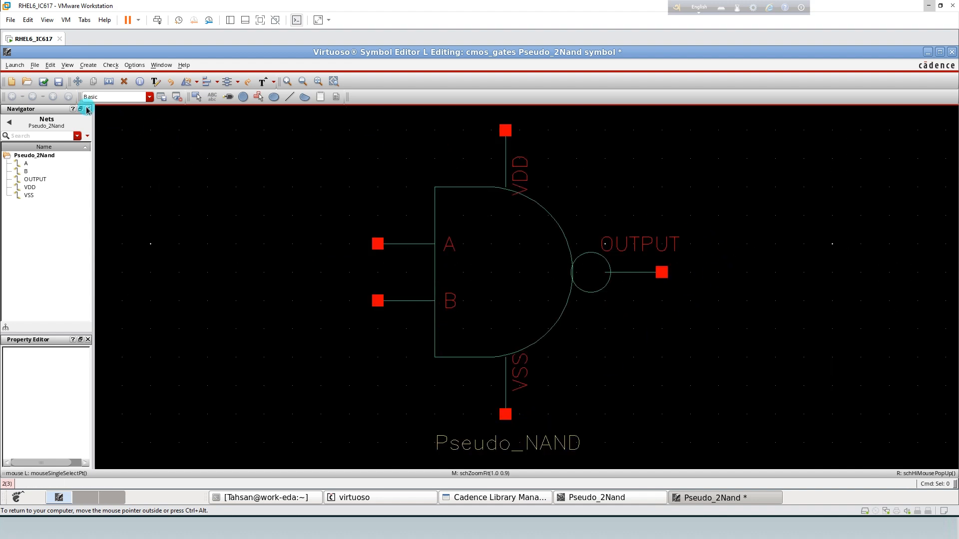
pyautogui.click(49, 87)
pyautogui.click(425, 315)
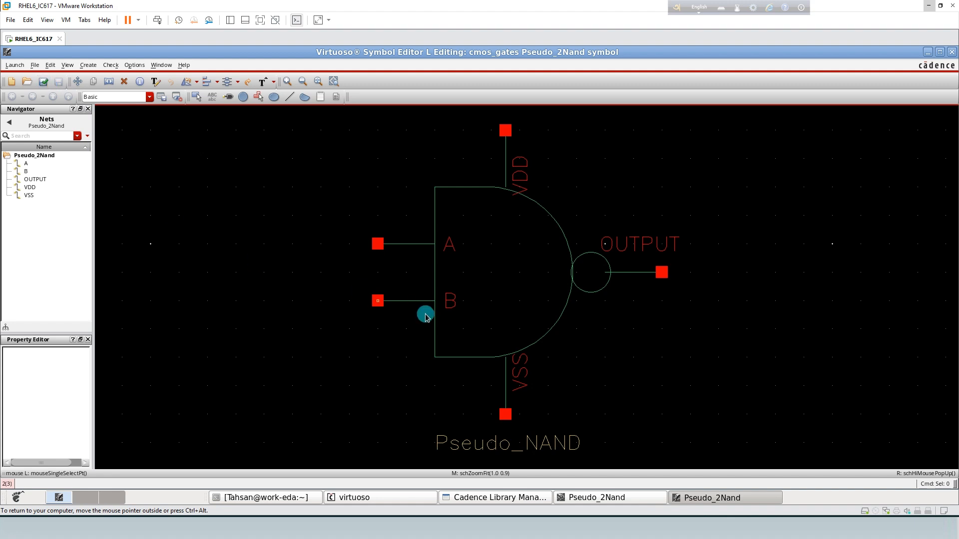
# Create a new schematic cellview named Pseudo_2Nand_Test in the cmos_gates library and maximize its editor window
pyautogui.click(342, 497)
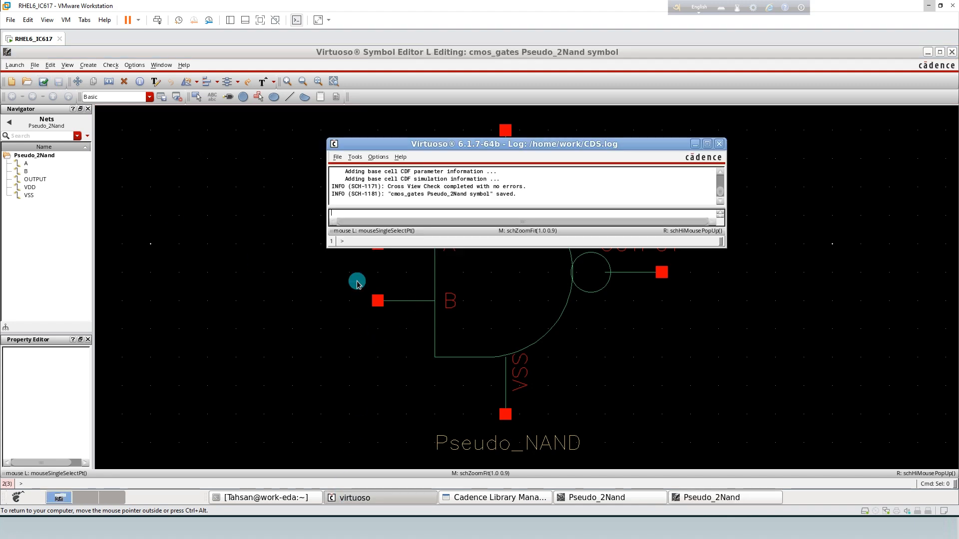
pyautogui.click(353, 157)
pyautogui.click(338, 158)
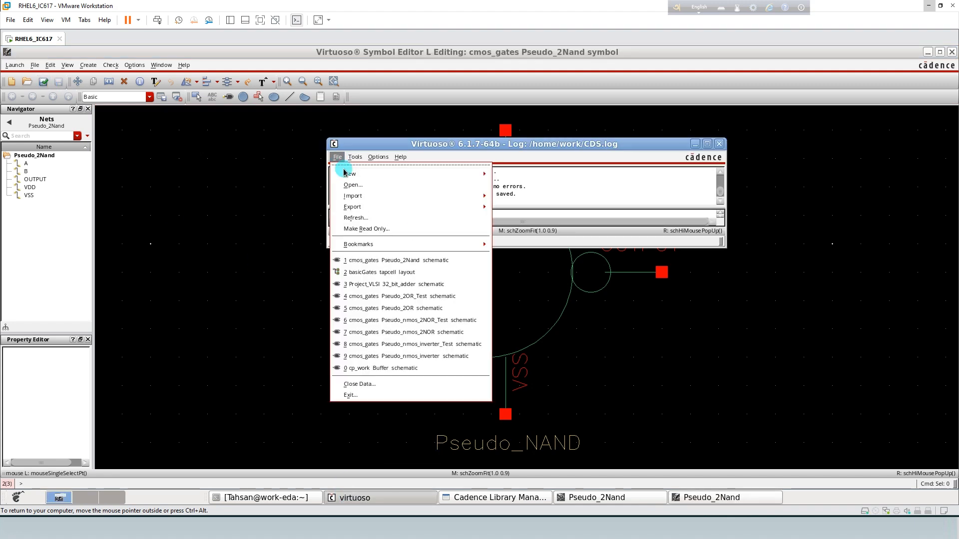
pyautogui.moveTo(442, 174)
pyautogui.click(512, 191)
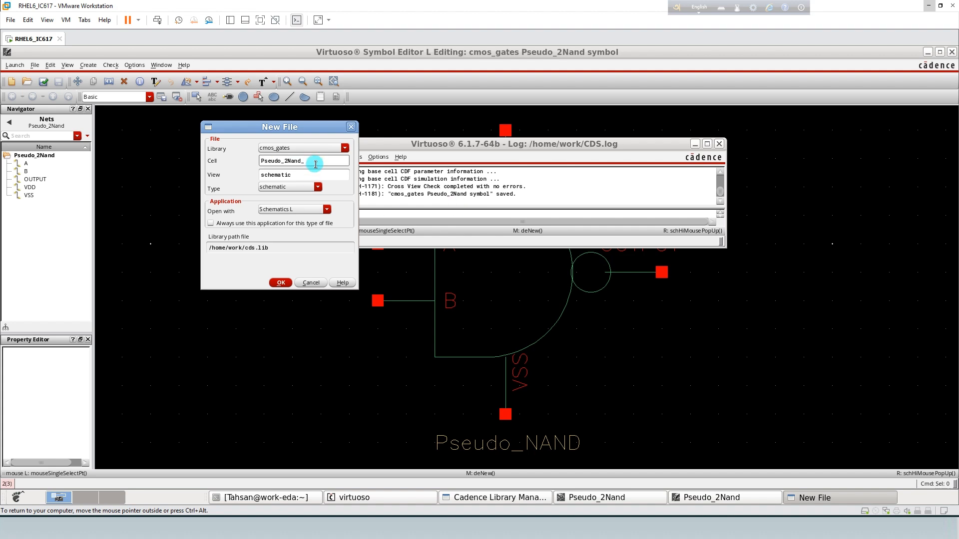
pyautogui.write('_Test')
pyautogui.press('Return')
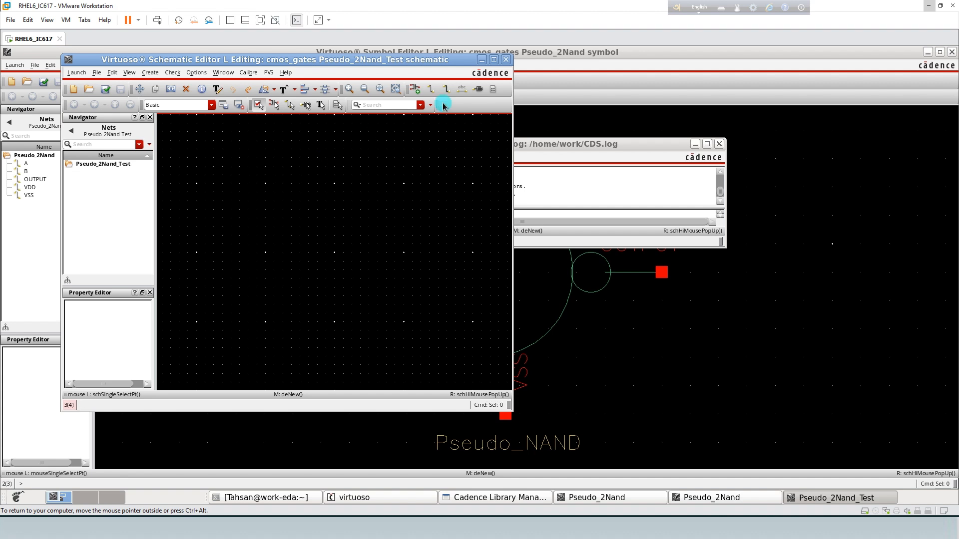
pyautogui.click(493, 59)
# Place one instance of the Pseudo_2Nand symbol from the cmos_gates library near the middle of the schematic
pyautogui.press('i')
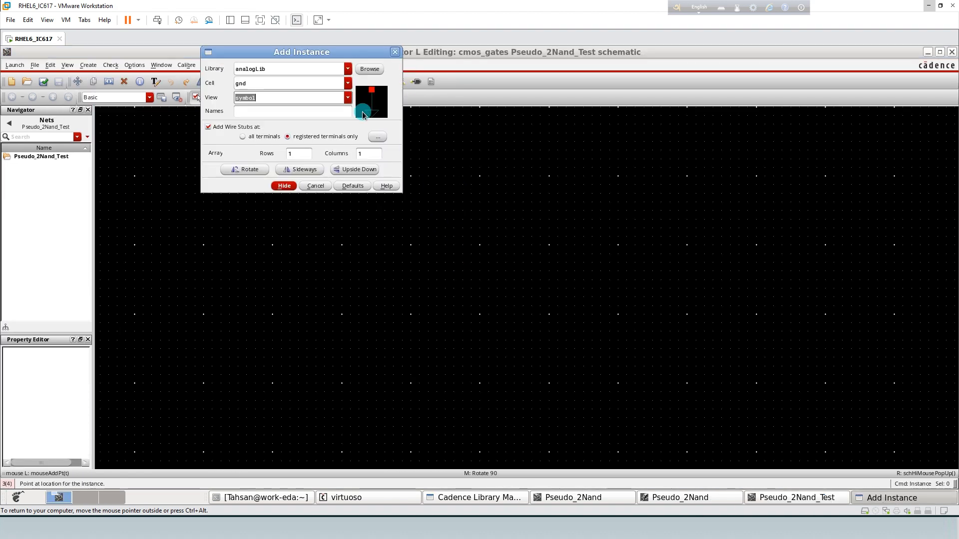
pyautogui.click(348, 69)
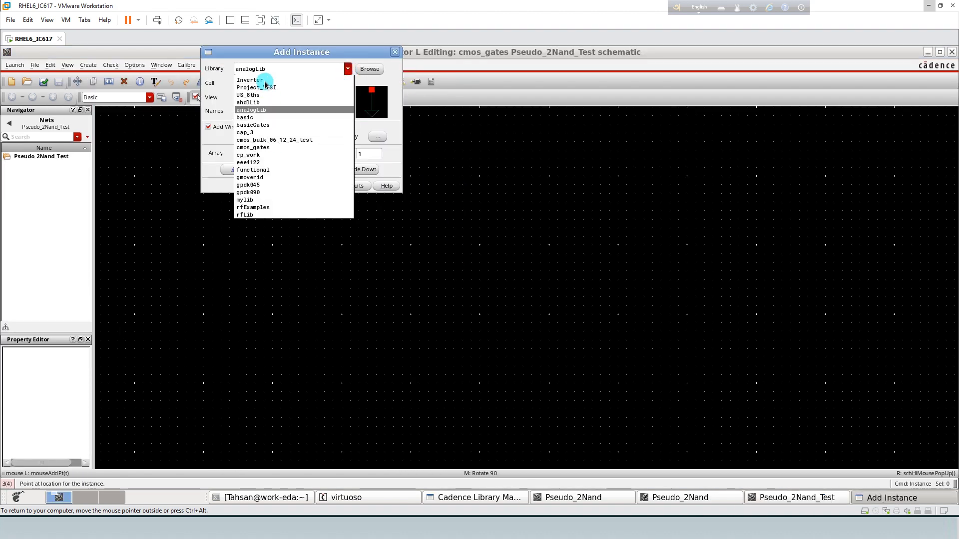
pyautogui.click(253, 147)
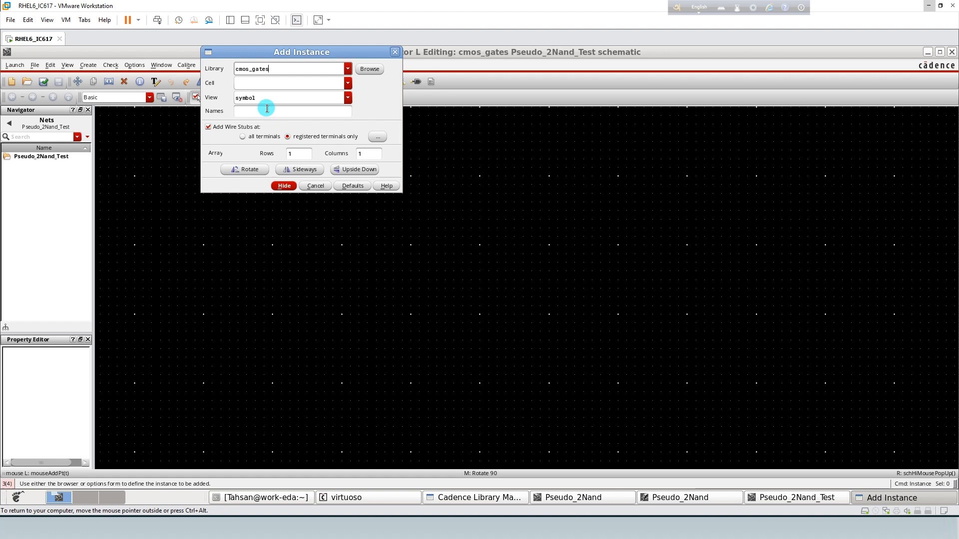
pyautogui.click(264, 83)
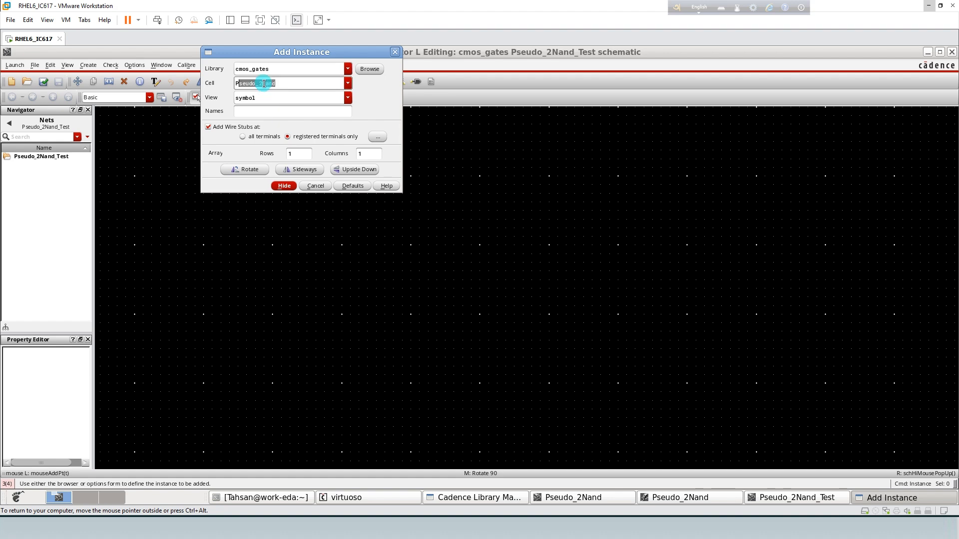
pyautogui.click(261, 85)
pyautogui.keyDown('ctrl'); pyautogui.scroll(2, 477, 265); pyautogui.keyUp('ctrl')
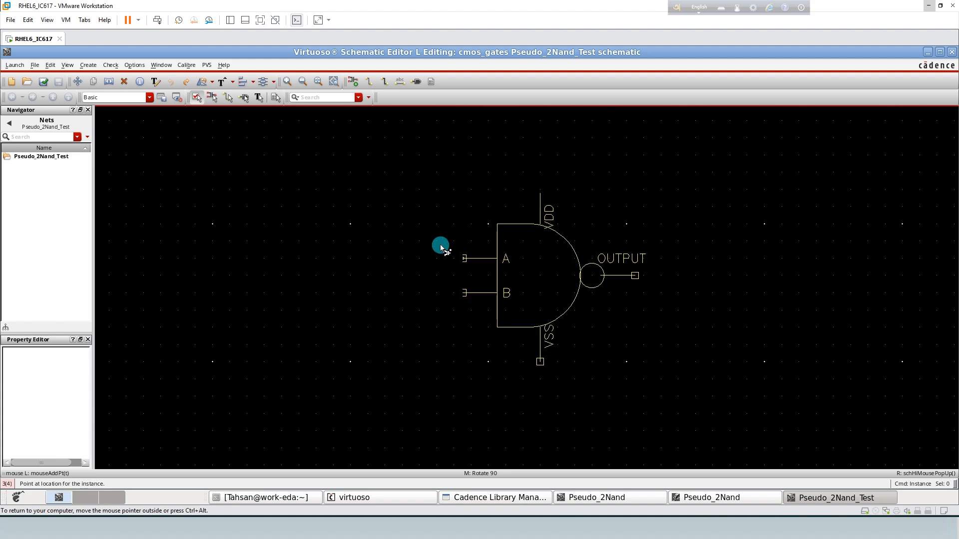
pyautogui.click(435, 248)
pyautogui.press('Escape')
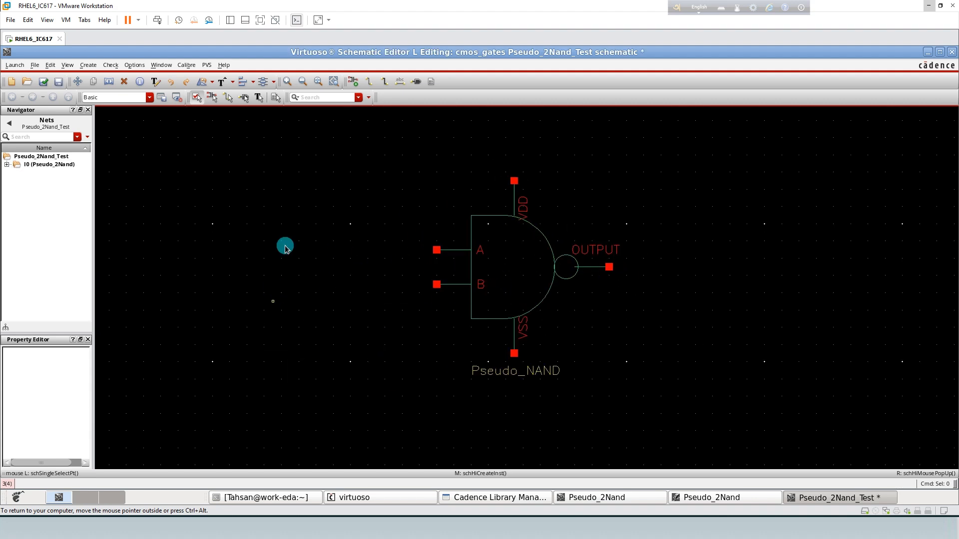
# Place a vdc source from analogLib, rotated horizontally with its positive end facing the gate, level with the VDD pin
pyautogui.press('i')
pyautogui.click(348, 70)
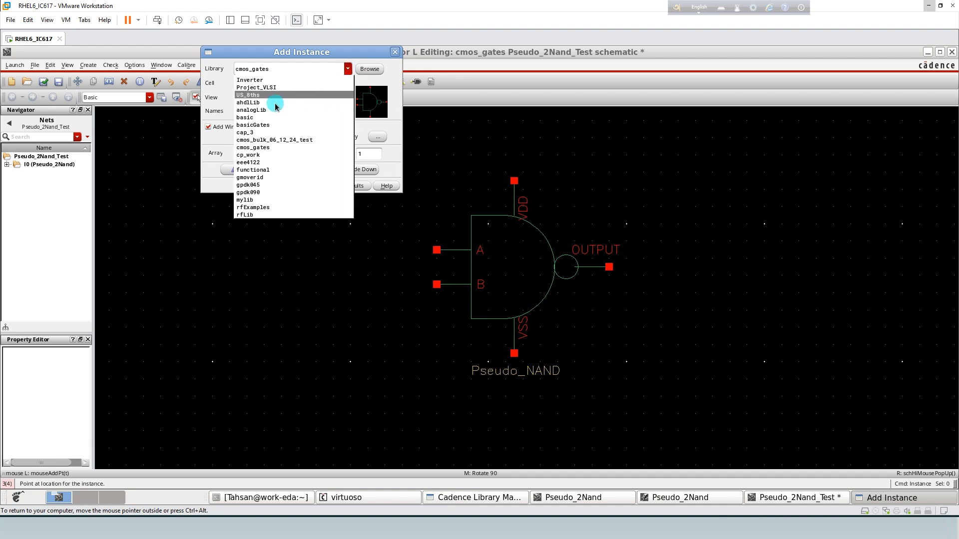
pyautogui.click(272, 103)
pyautogui.click(272, 81)
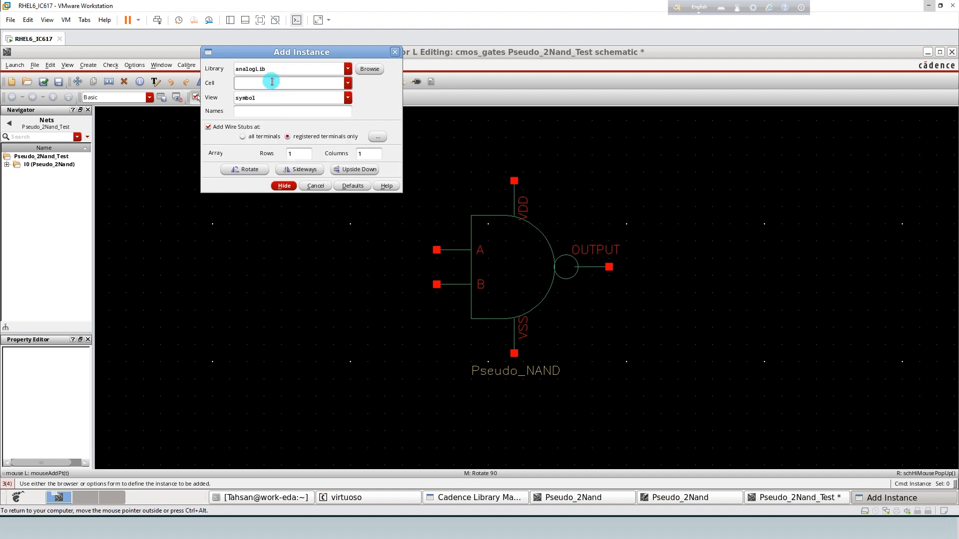
pyautogui.write('vdc')
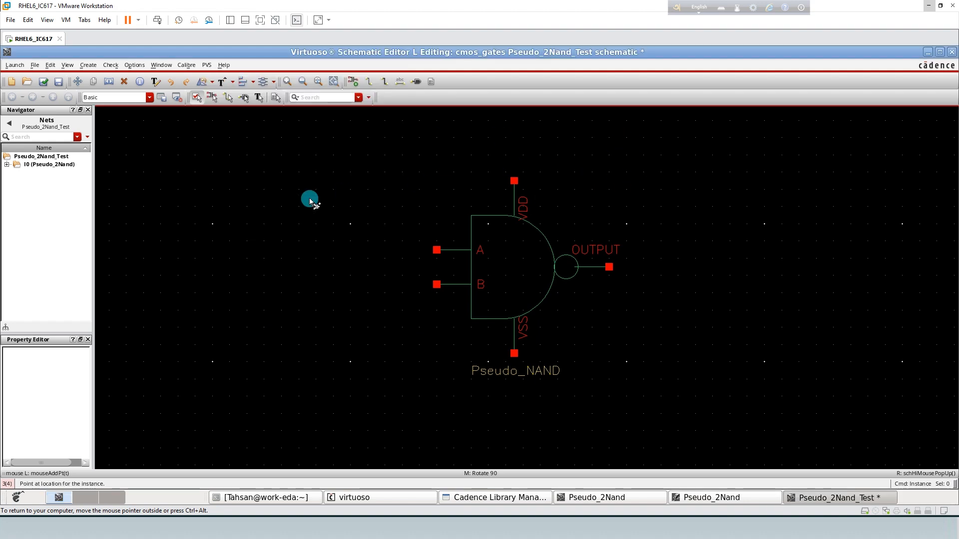
pyautogui.middleClick(334, 190)
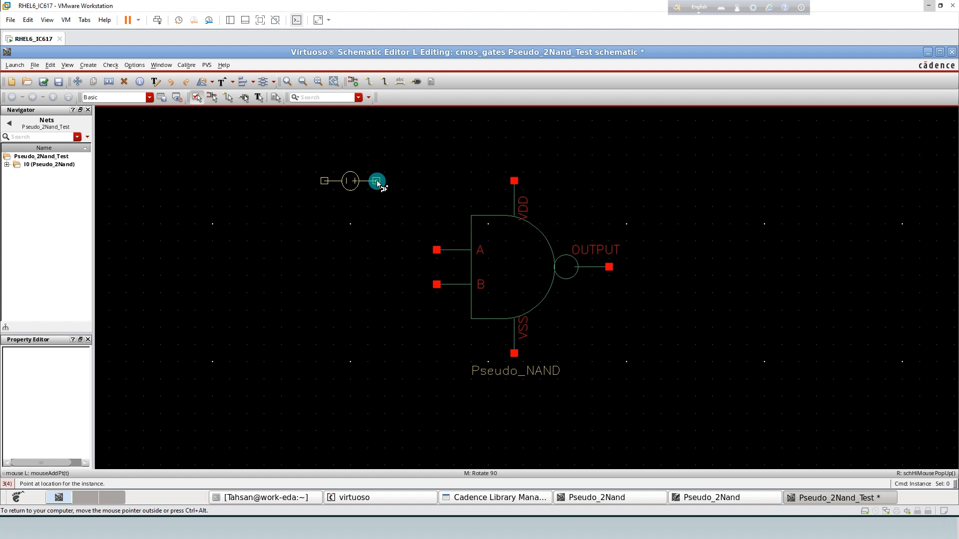
pyautogui.click(377, 182)
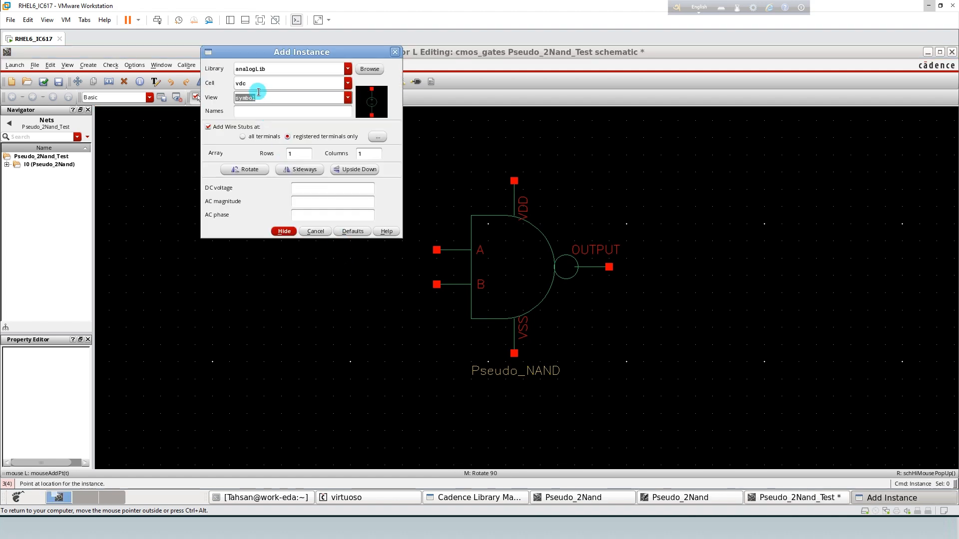
# Place two vpulse sources from analogLib side by side on the gate's input side, upper terminals level with input B
pyautogui.doubleClick(238, 84)
pyautogui.write('vpulse')
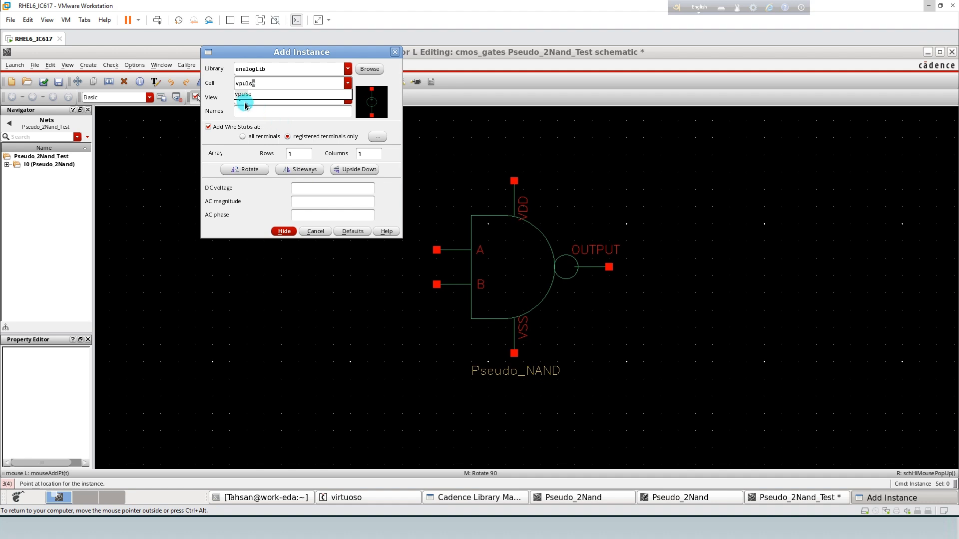
pyautogui.click(244, 95)
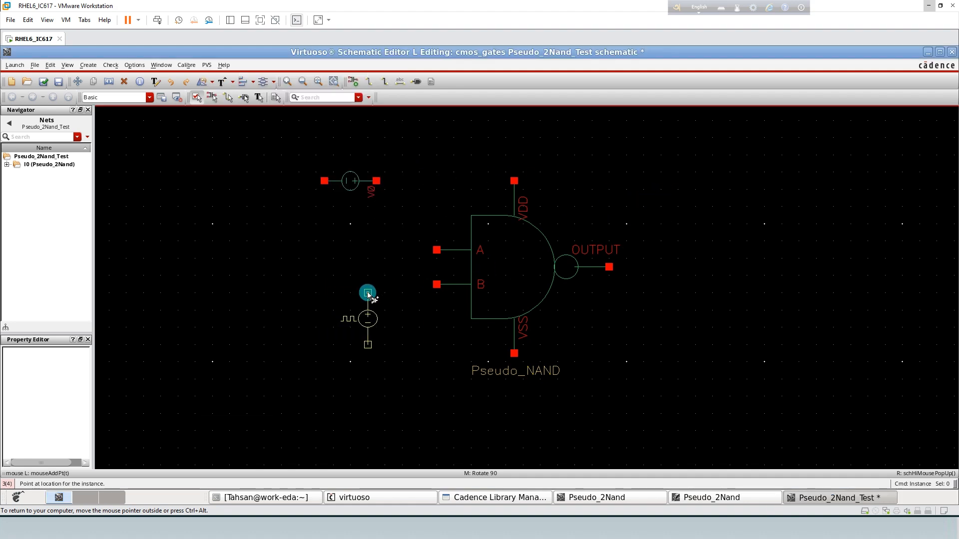
pyautogui.click(384, 285)
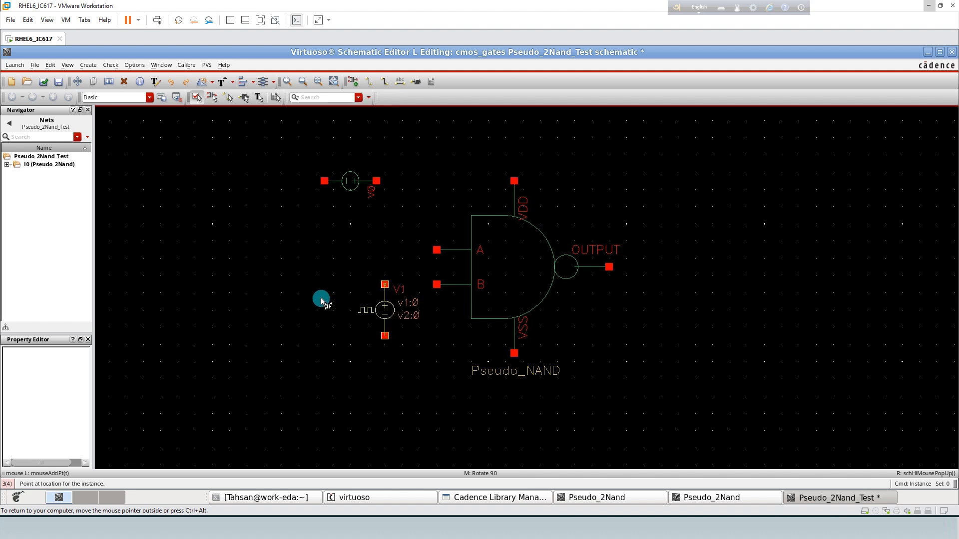
pyautogui.click(324, 285)
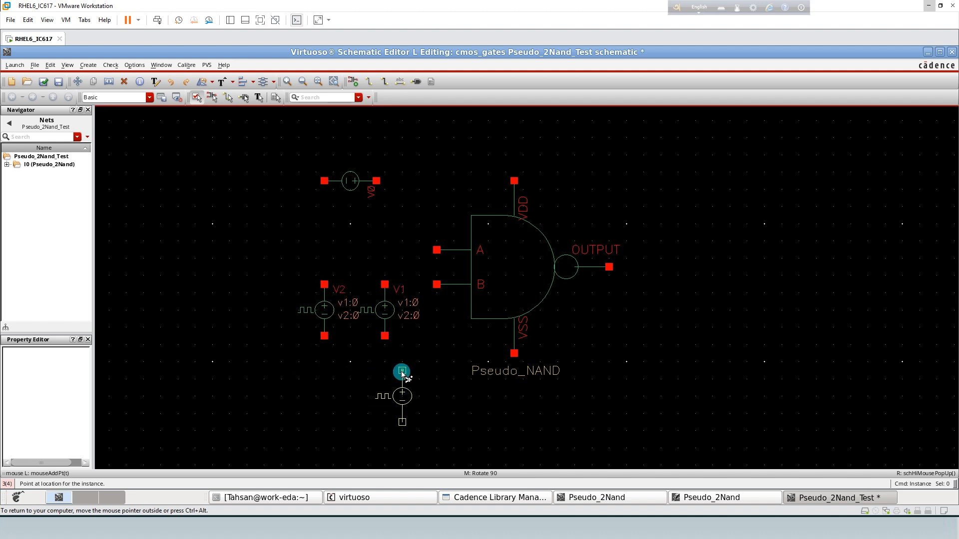
pyautogui.press('Escape')
# Shift the V2 pulse source slightly farther away from V1 to widen the gap between them
pyautogui.click(321, 312)
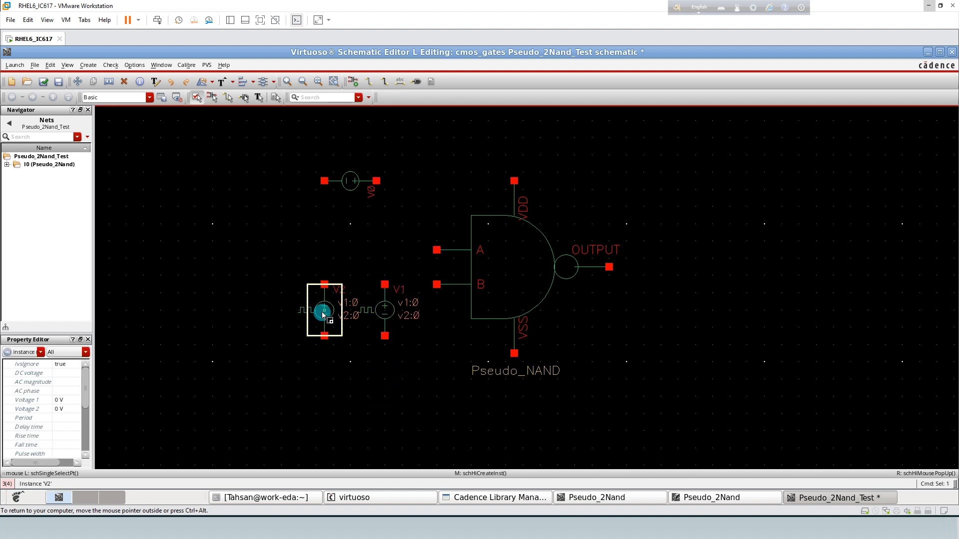
pyautogui.moveTo(321, 313); pyautogui.dragTo(306, 313)
pyautogui.click(306, 314)
# Place a gnd symbol from analogLib directly below the gate's VSS pin
pyautogui.press('i')
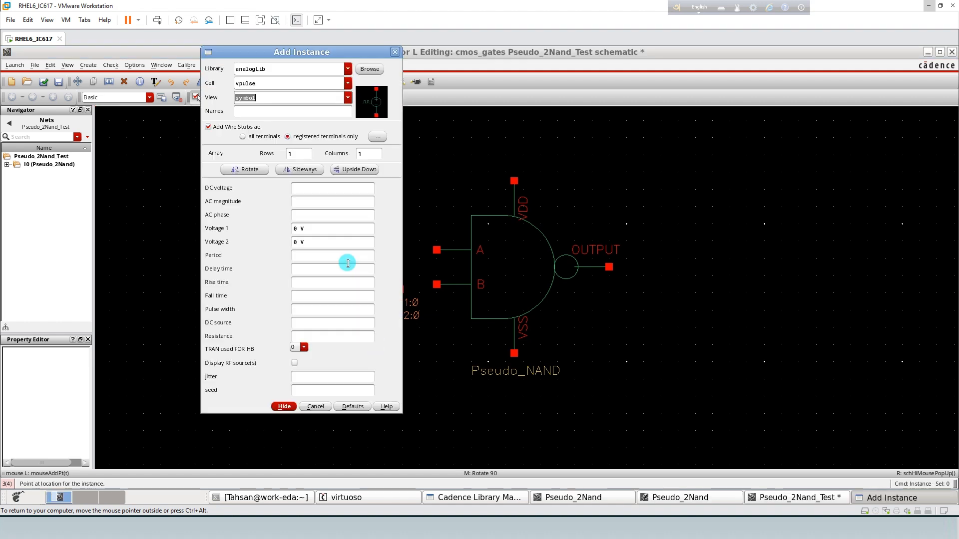
pyautogui.doubleClick(277, 83)
pyautogui.write('g')
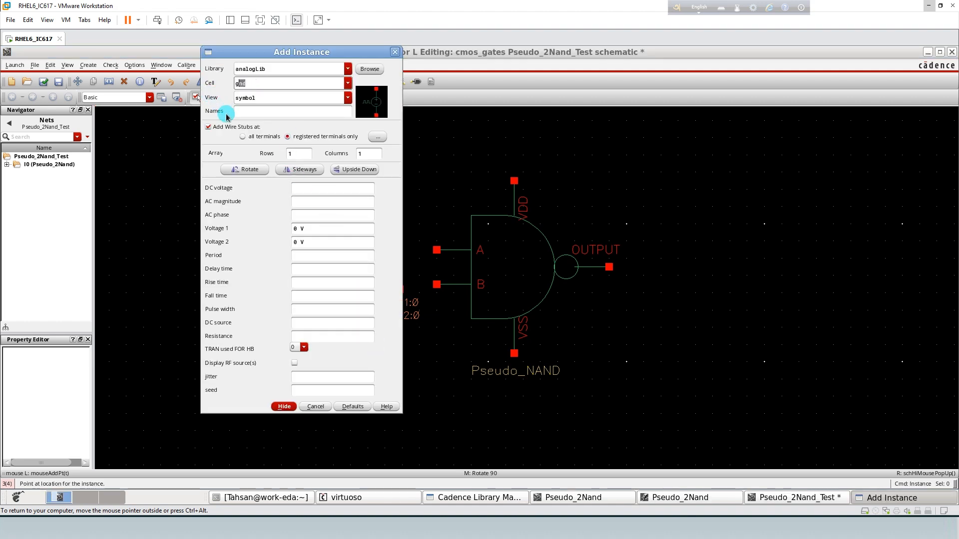
pyautogui.write('nd')
pyautogui.press('Return')
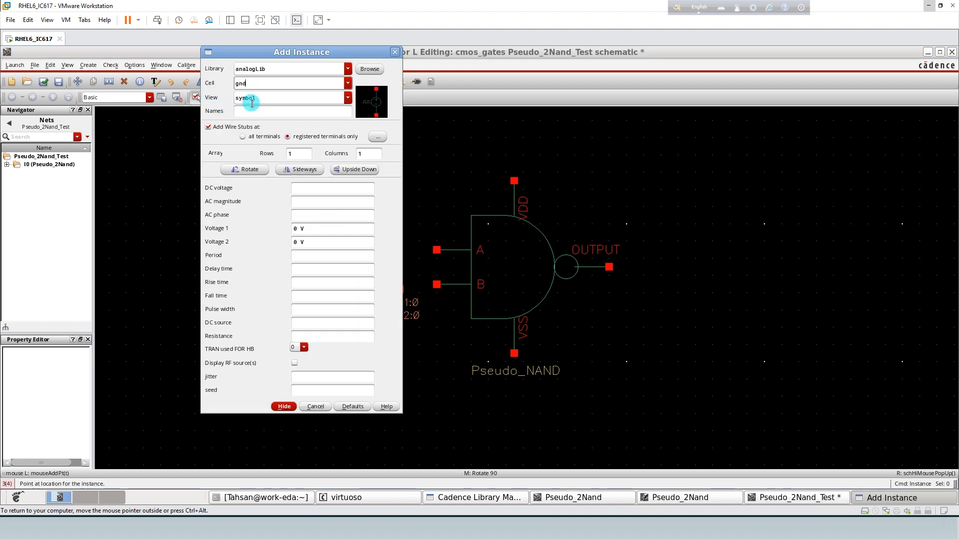
pyautogui.click(516, 390)
pyautogui.press('Escape')
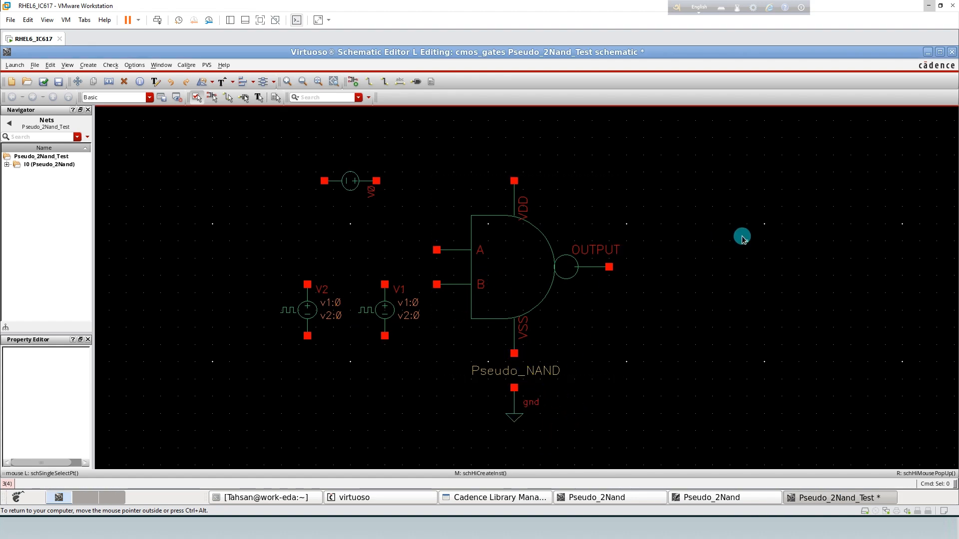
# Create an output pin named OUTPUT in line with the gate's output terminal
pyautogui.press('p')
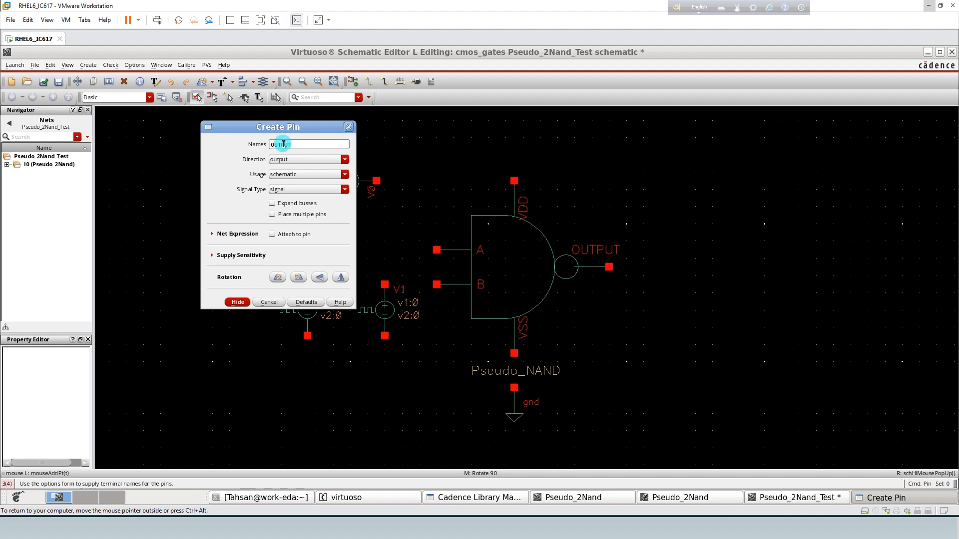
pyautogui.write('OUTPUT')
pyautogui.press('Return')
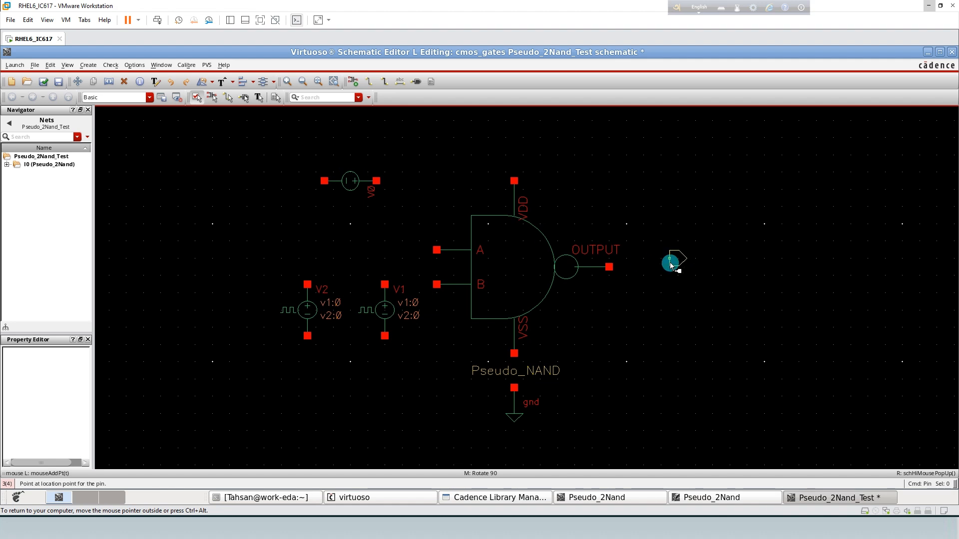
pyautogui.click(682, 268)
pyautogui.press('Escape')
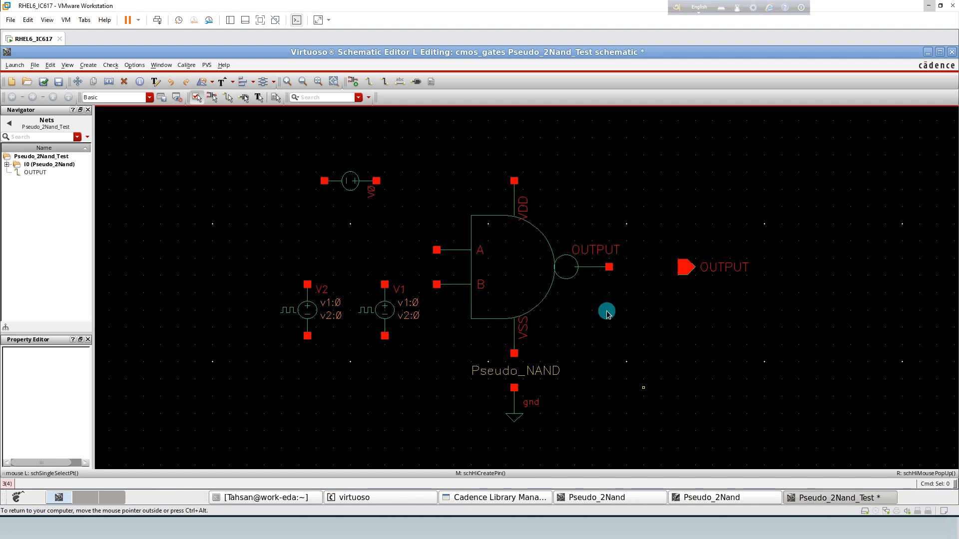
# Wire the gate's output terminal to the OUTPUT pin and the vdc source's positive terminal to VDD
pyautogui.press('w')
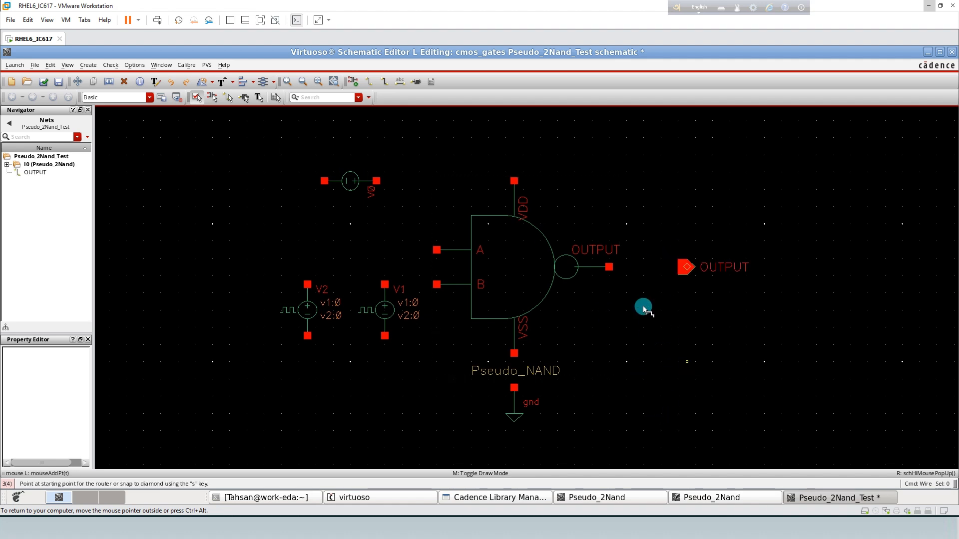
pyautogui.click(610, 266)
pyautogui.click(683, 267)
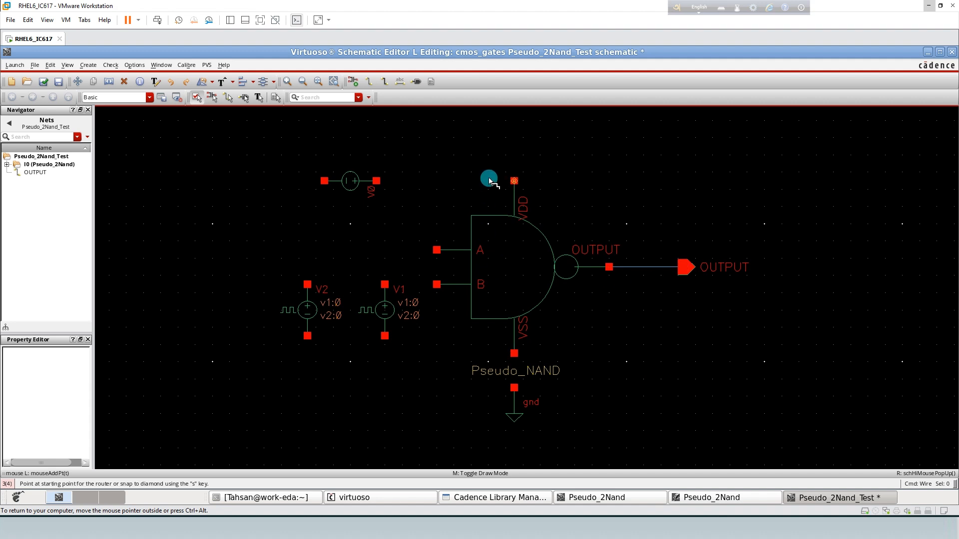
pyautogui.click(376, 180)
pyautogui.click(513, 181)
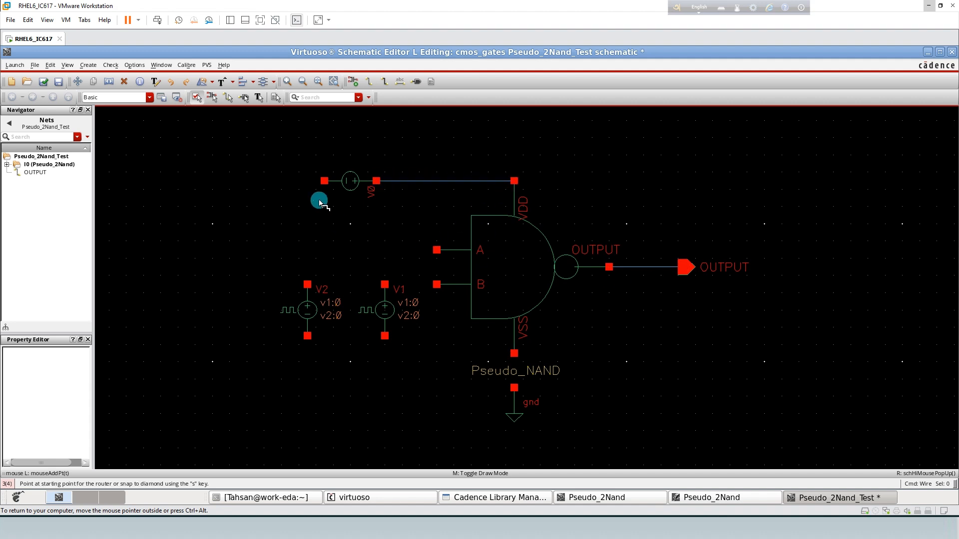
# Wire V1's positive terminal to the gate's input B and V2's positive terminal to input A
pyautogui.click(385, 284)
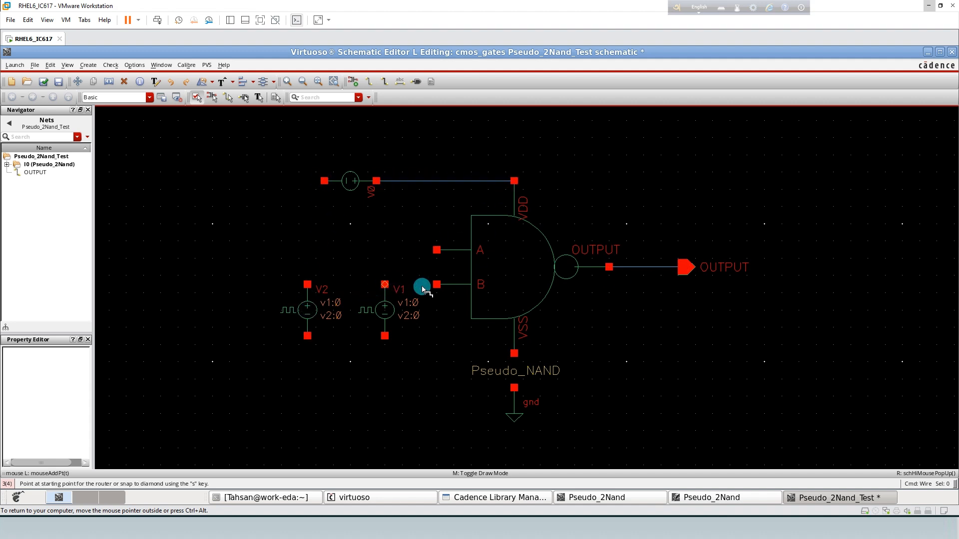
pyautogui.click(434, 286)
pyautogui.click(307, 284)
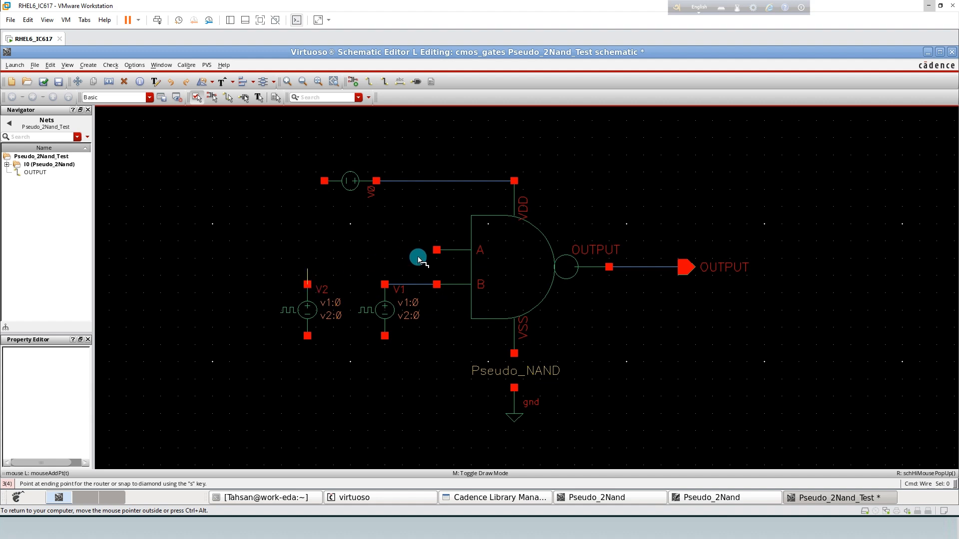
pyautogui.click(436, 250)
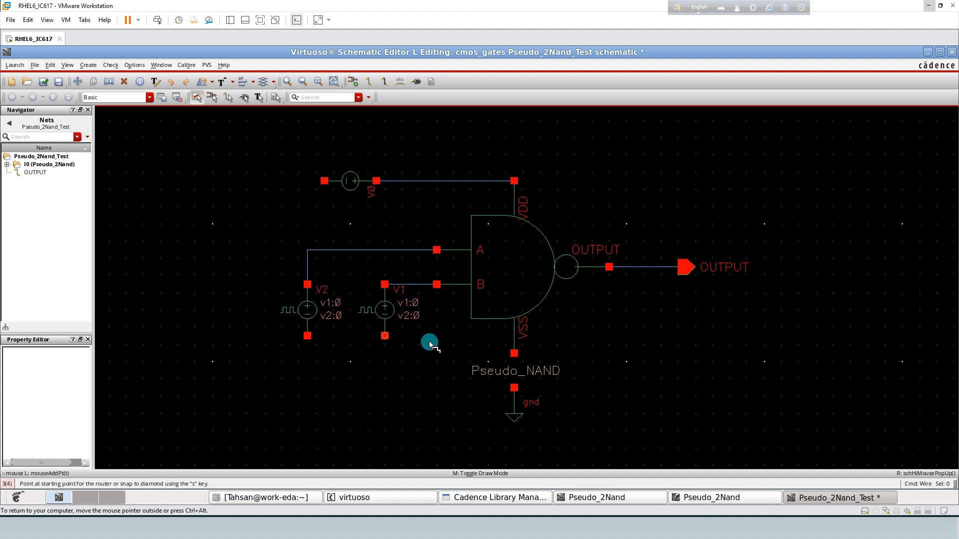
# Wire the negative terminals of V1 and V2 and the gate's VSS pin to the gnd symbol
pyautogui.click(385, 336)
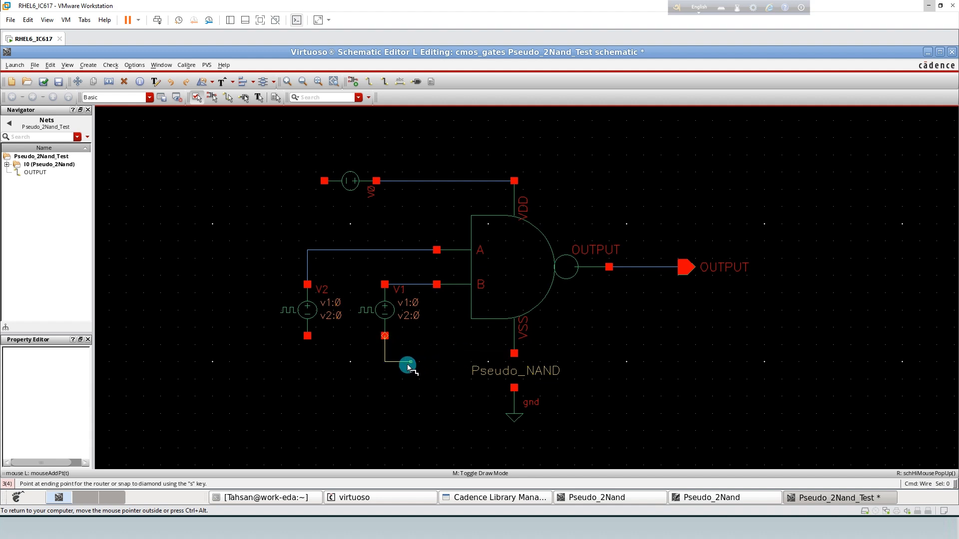
pyautogui.click(514, 388)
pyautogui.click(514, 353)
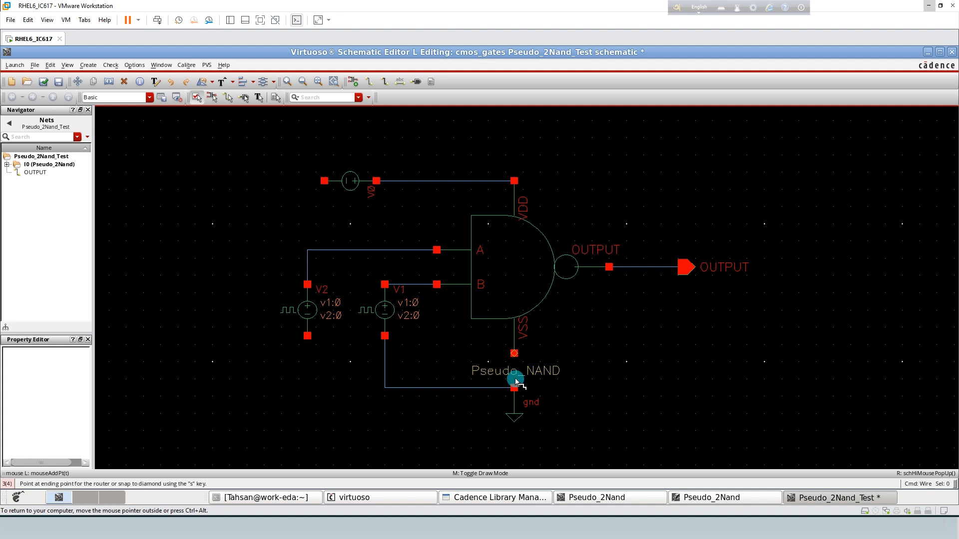
pyautogui.click(514, 387)
pyautogui.click(307, 335)
pyautogui.click(385, 387)
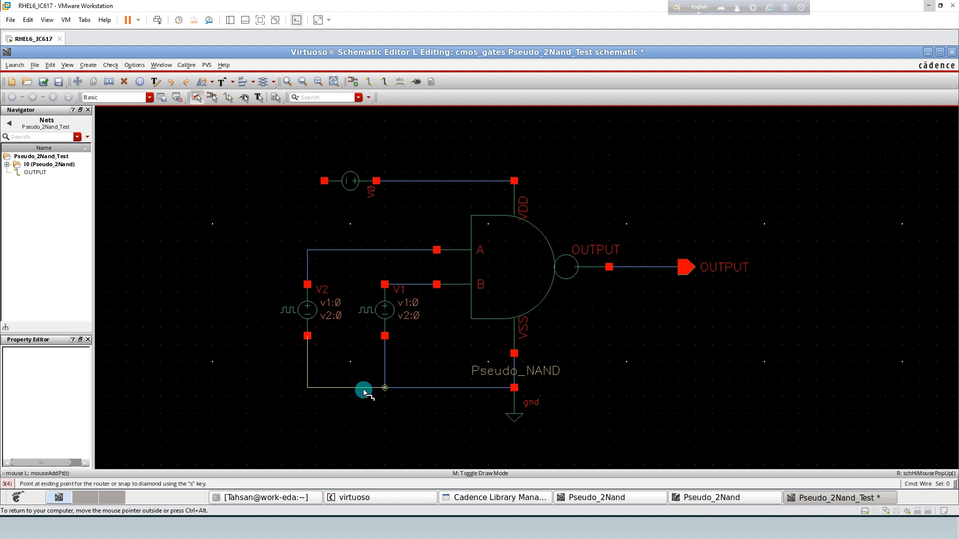
# Wire the vdc source's negative terminal around to the ground net, and check and save the schematic
pyautogui.click(324, 182)
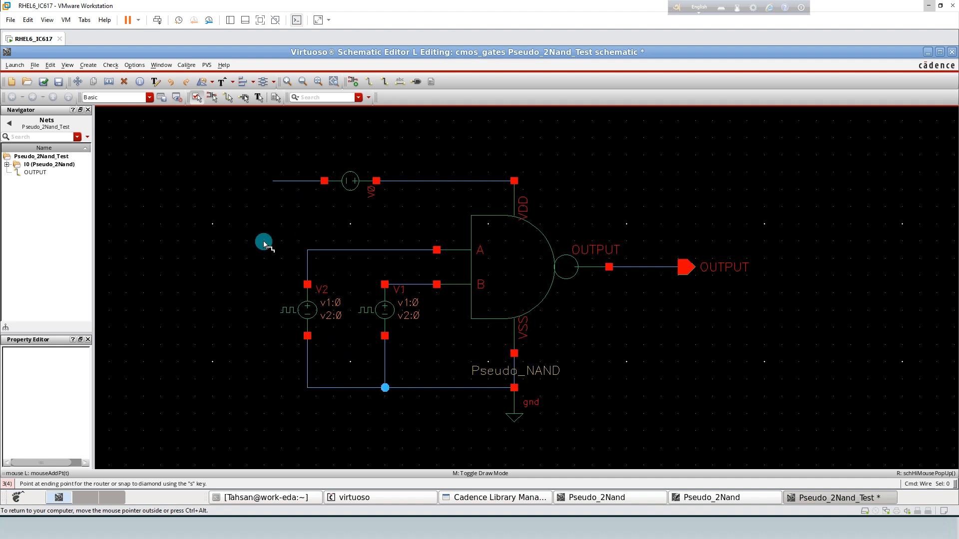
pyautogui.click(307, 387)
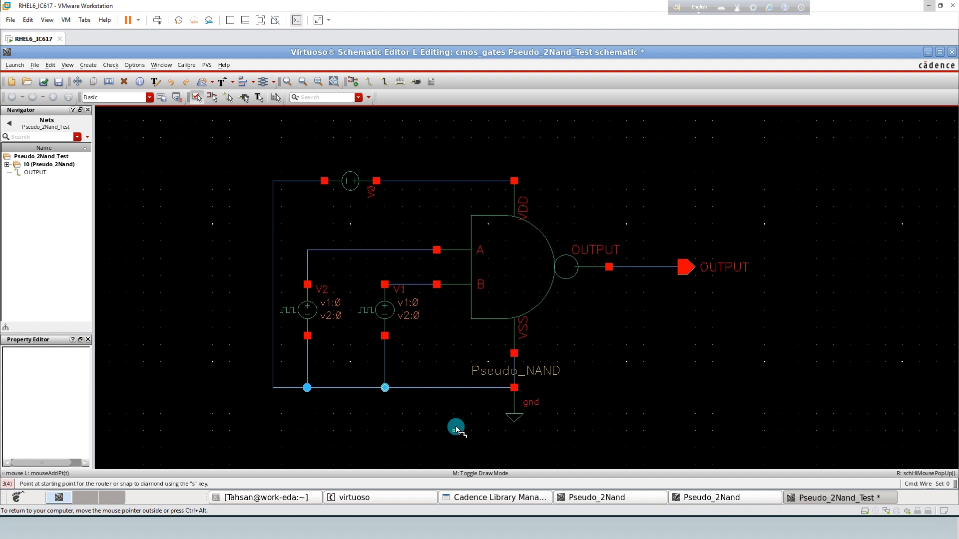
pyautogui.press('Escape')
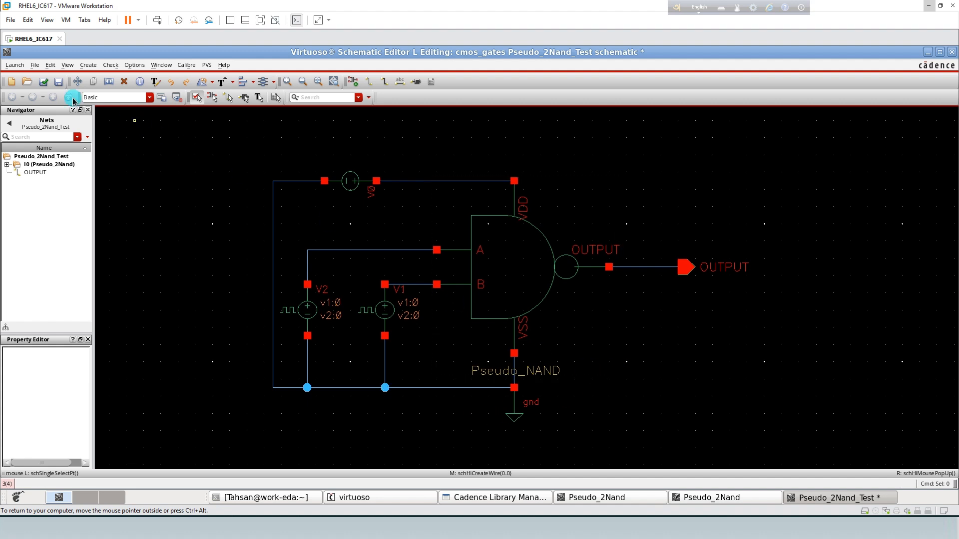
pyautogui.click(44, 82)
# Set the DC voltage of the supply source V0 to 1.2 V
pyautogui.click(341, 188)
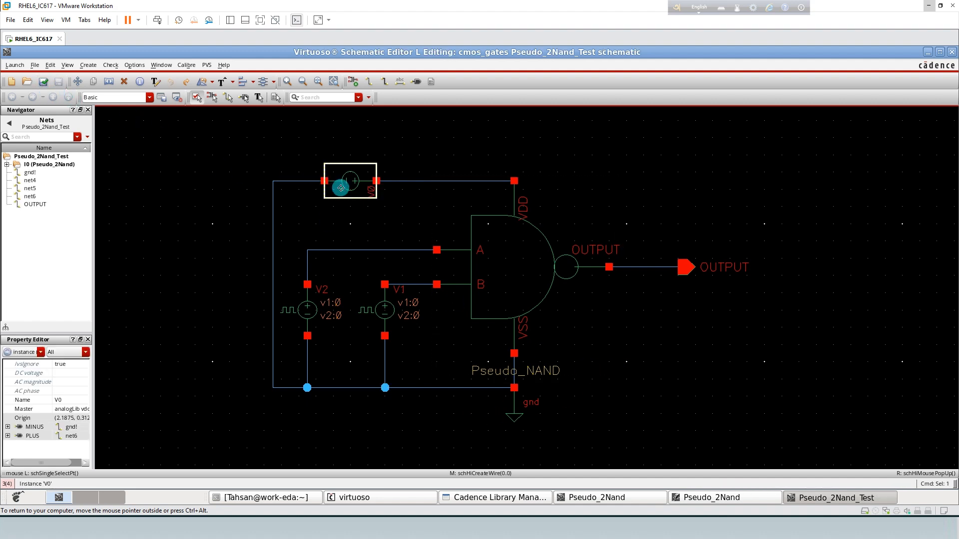
pyautogui.press('q')
pyautogui.click(303, 327)
pyautogui.write('1.2')
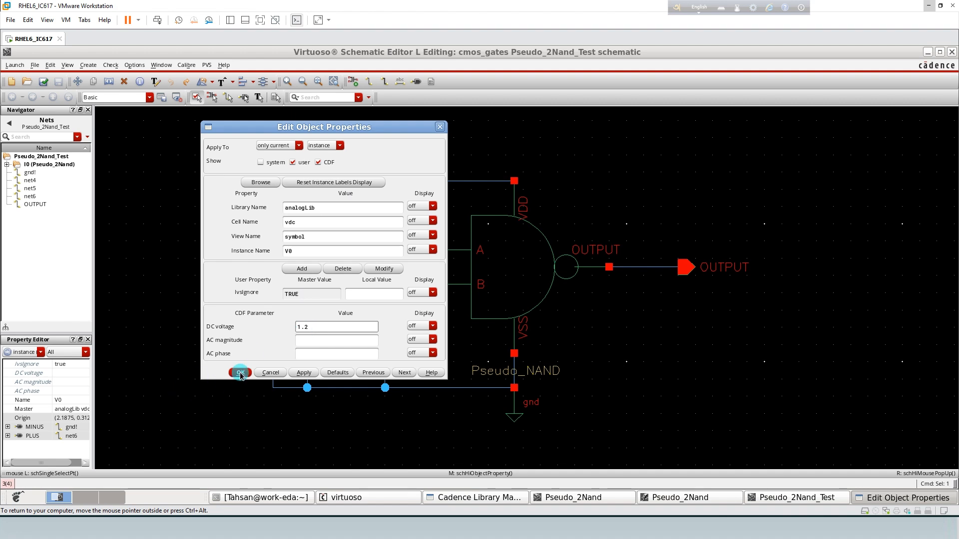
pyautogui.click(240, 373)
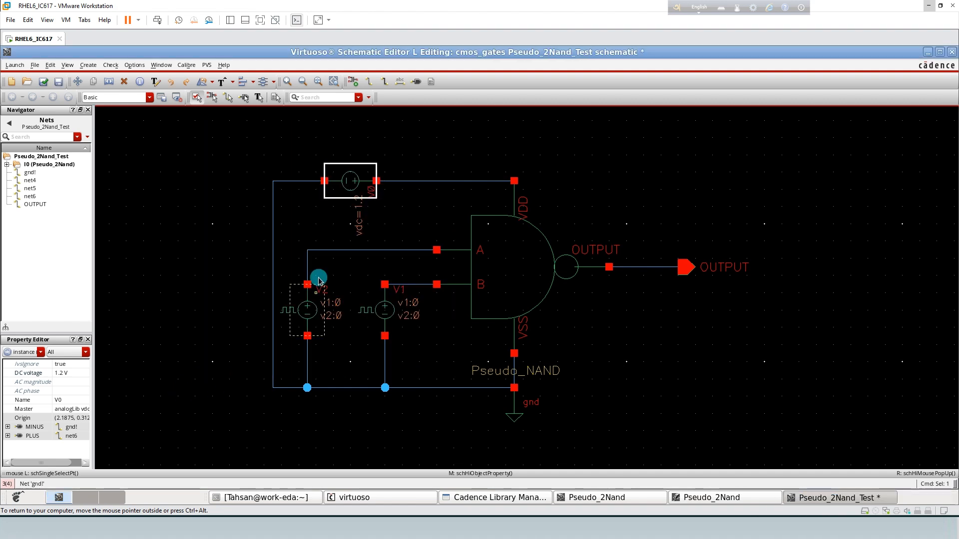
# Configure pulse source V2 with Voltage 1 of 1.2 V, a period of 40n s and a pulse width of 20n s
pyautogui.click(310, 308)
pyautogui.press('q')
pyautogui.click(303, 301)
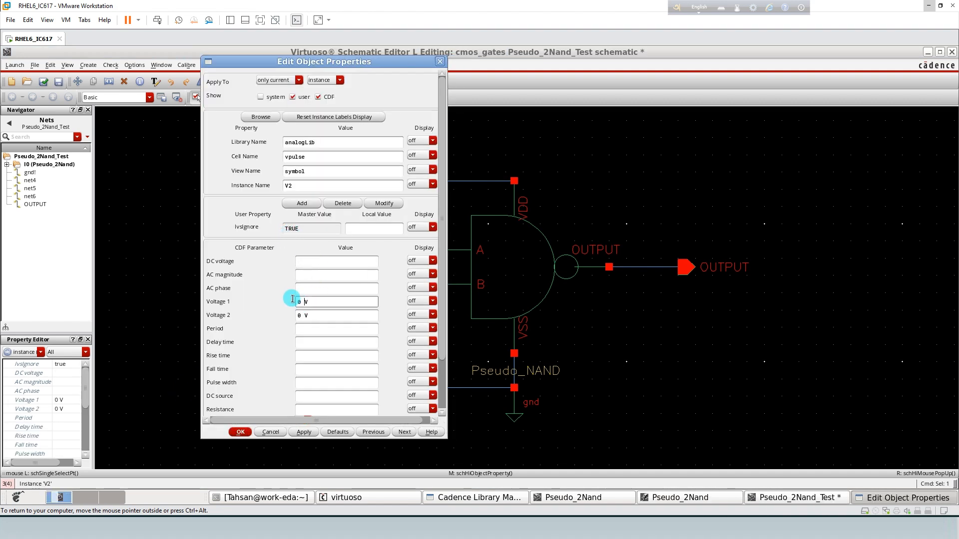
pyautogui.click(298, 301)
pyautogui.write('1.2')
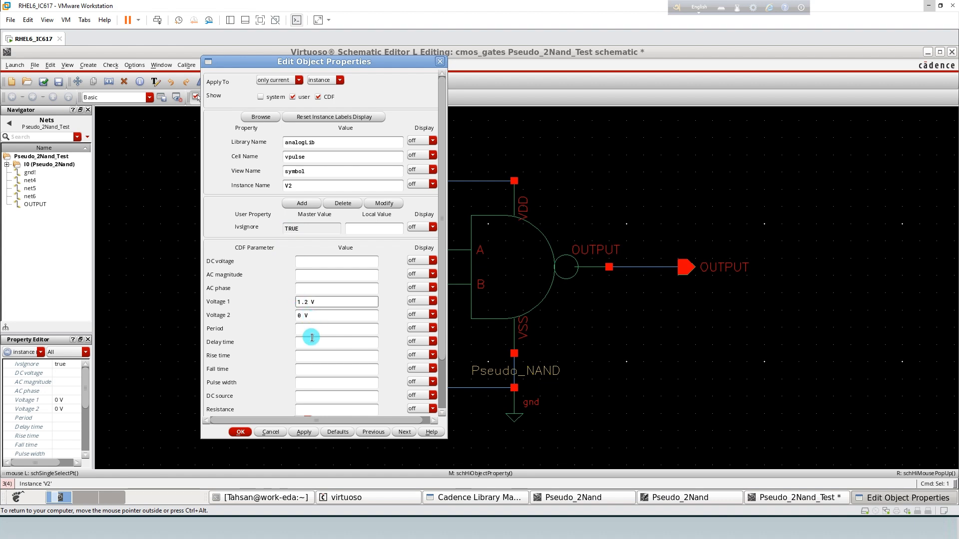
pyautogui.click(307, 327)
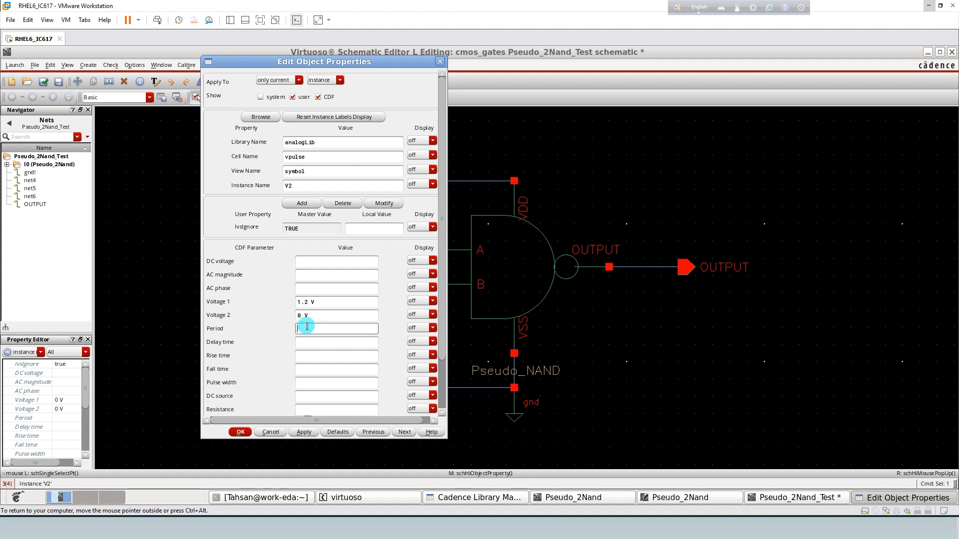
pyautogui.write('40n')
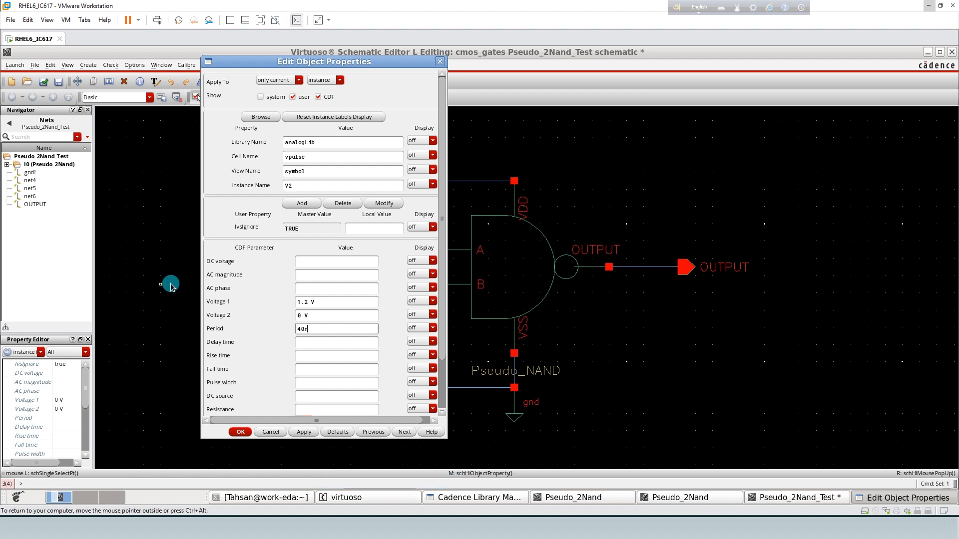
pyautogui.click(329, 381)
pyautogui.write('20')
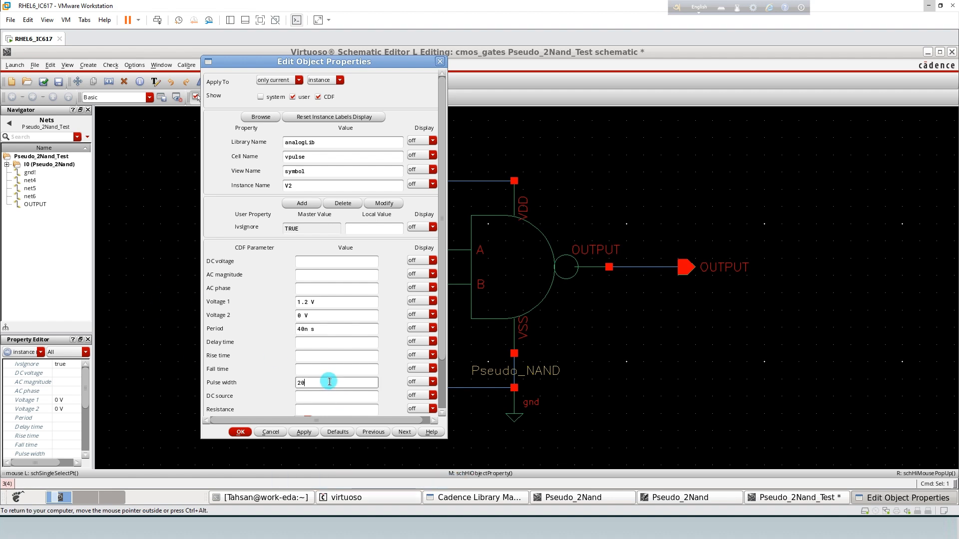
pyautogui.write('n')
pyautogui.click(240, 432)
# Configure pulse source V1 with Voltage 1 of 1.2 V, a period of 20n s and a pulse width of 10n s
pyautogui.click(385, 310)
pyautogui.press('q')
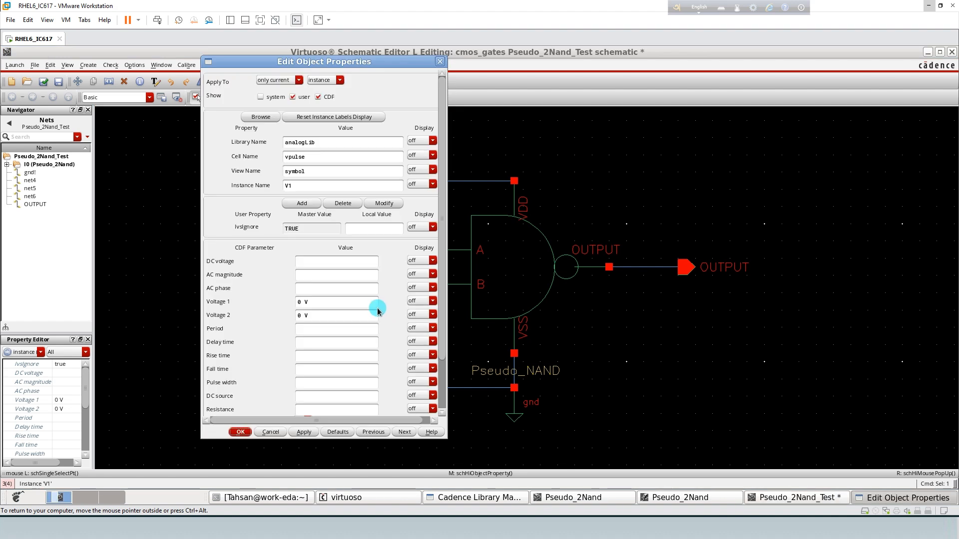
pyautogui.moveTo(300, 302); pyautogui.dragTo(294, 304)
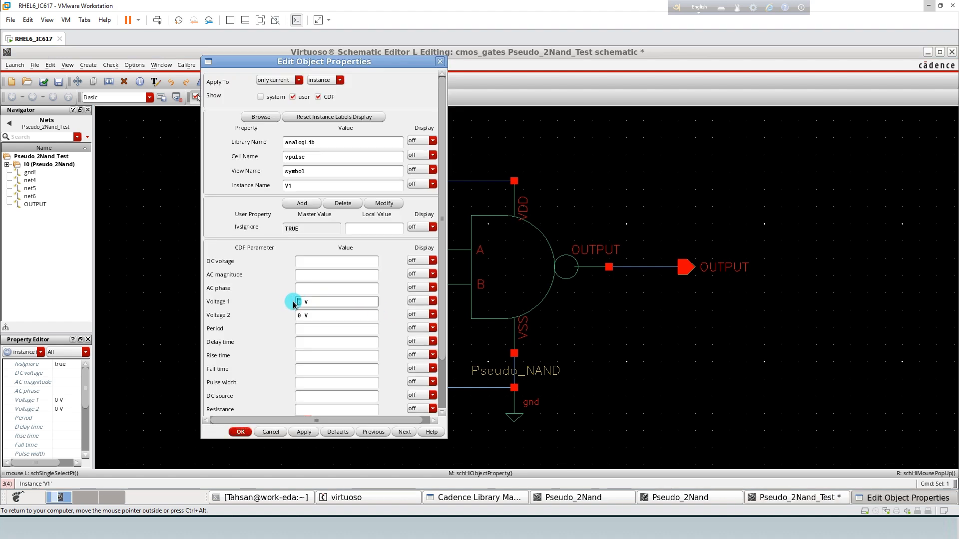
pyautogui.write('1.')
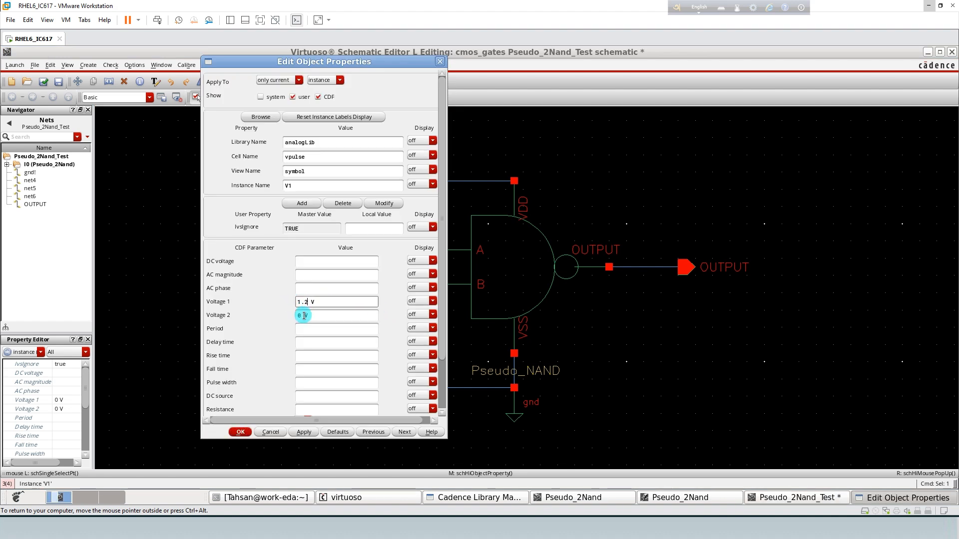
pyautogui.write('2')
pyautogui.click(304, 331)
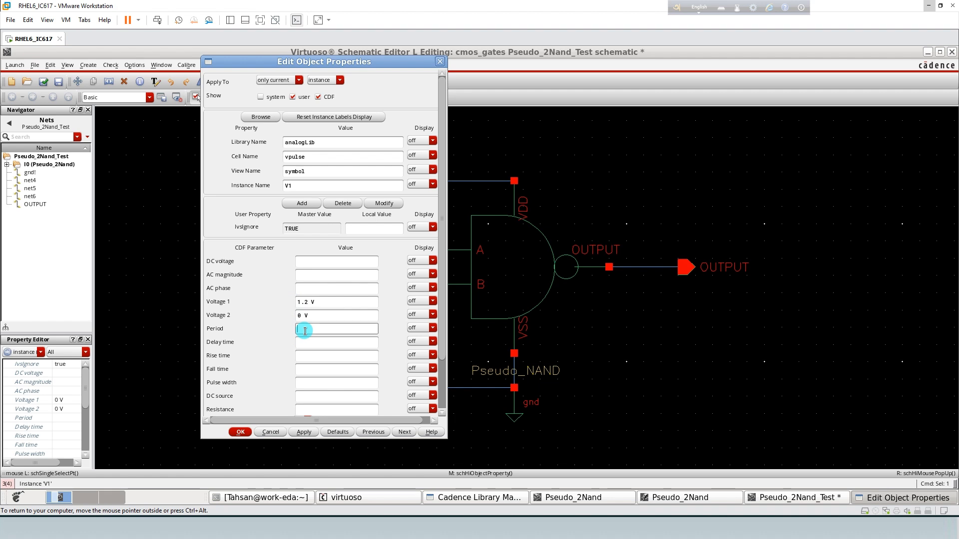
pyautogui.write('20n s')
pyautogui.click(304, 369)
pyautogui.click(306, 382)
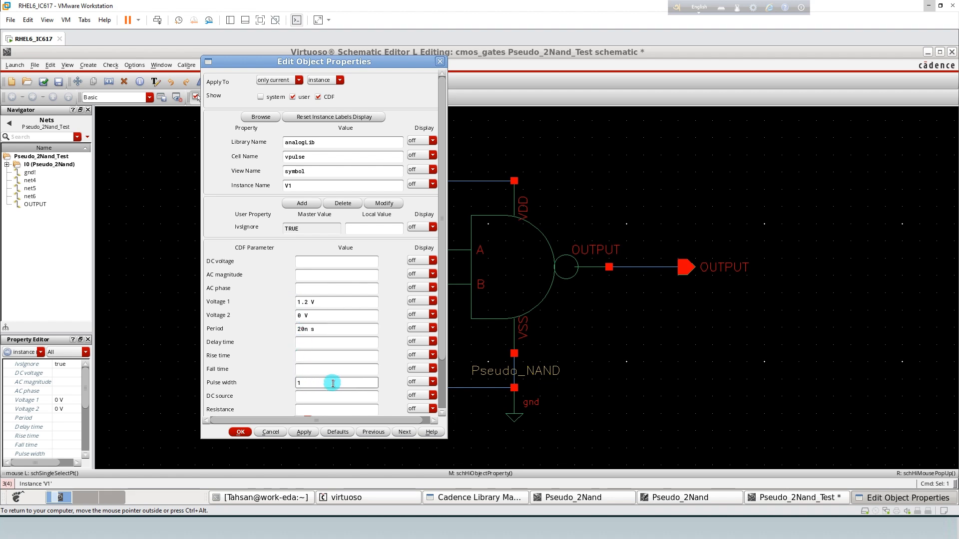
pyautogui.write('10n')
pyautogui.click(241, 432)
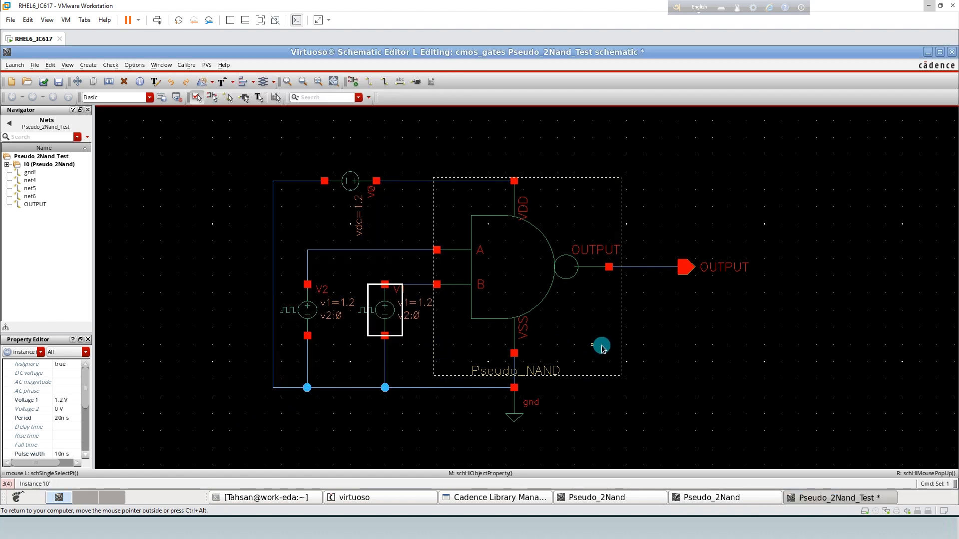
# Label the two gate input wires A and B to match their pins, and check and save the schematic
pyautogui.click(651, 348)
pyautogui.press('l')
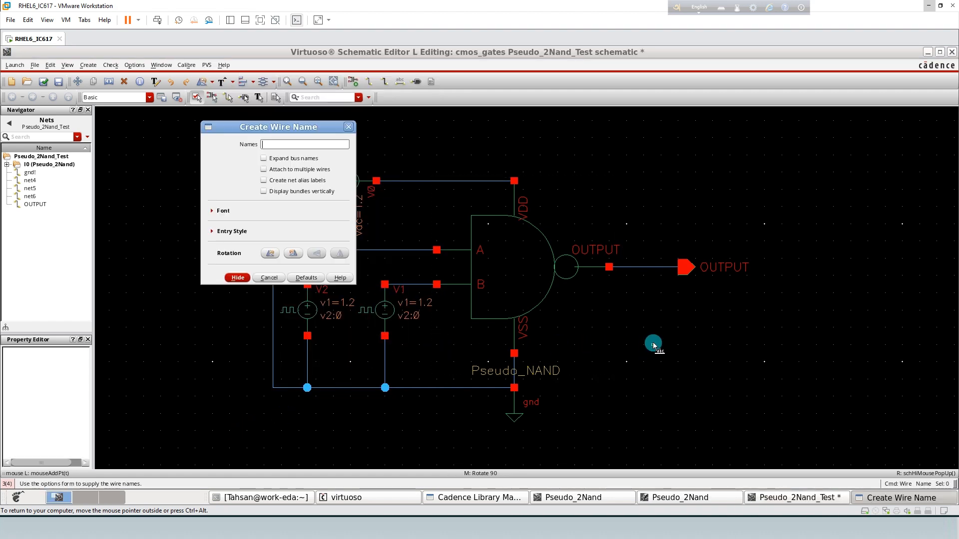
pyautogui.press('Return')
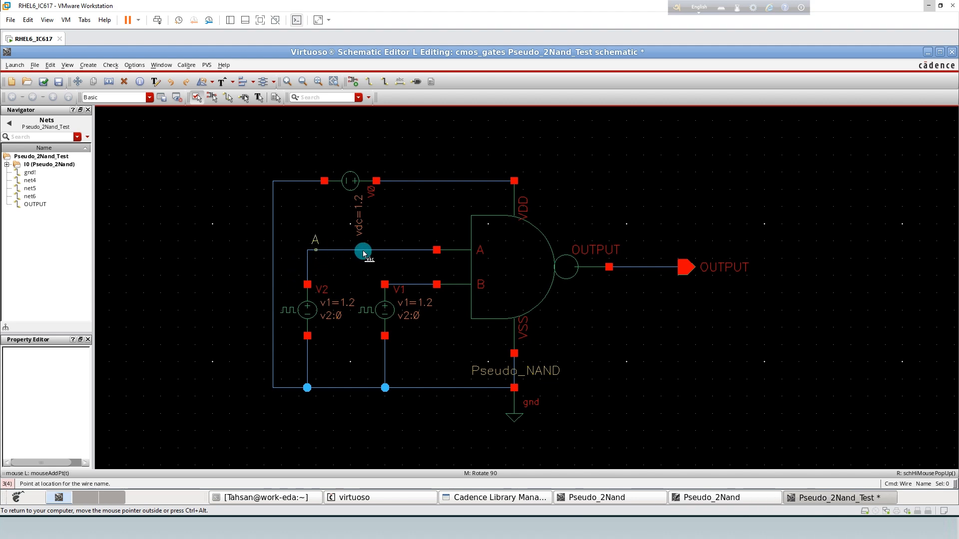
pyautogui.click(382, 250)
pyautogui.click(417, 284)
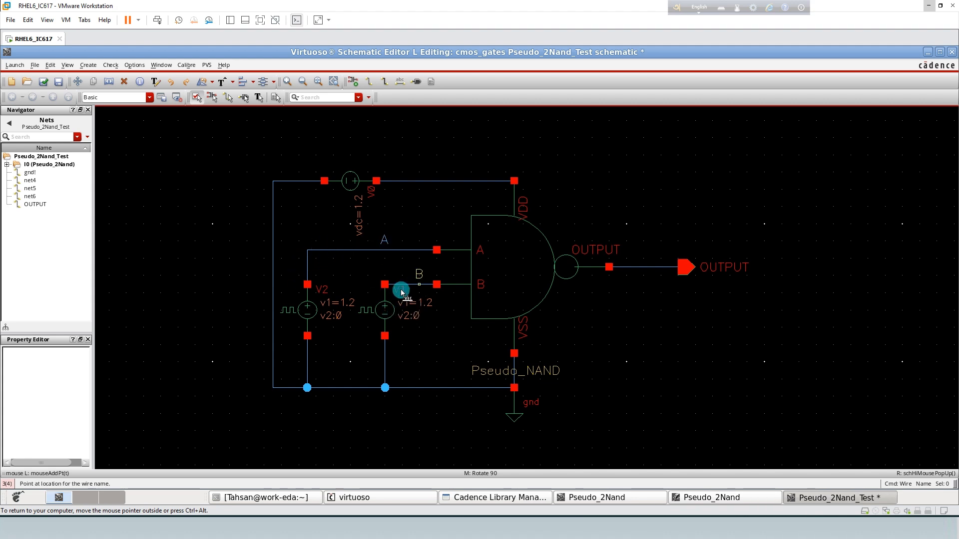
pyautogui.press('f')
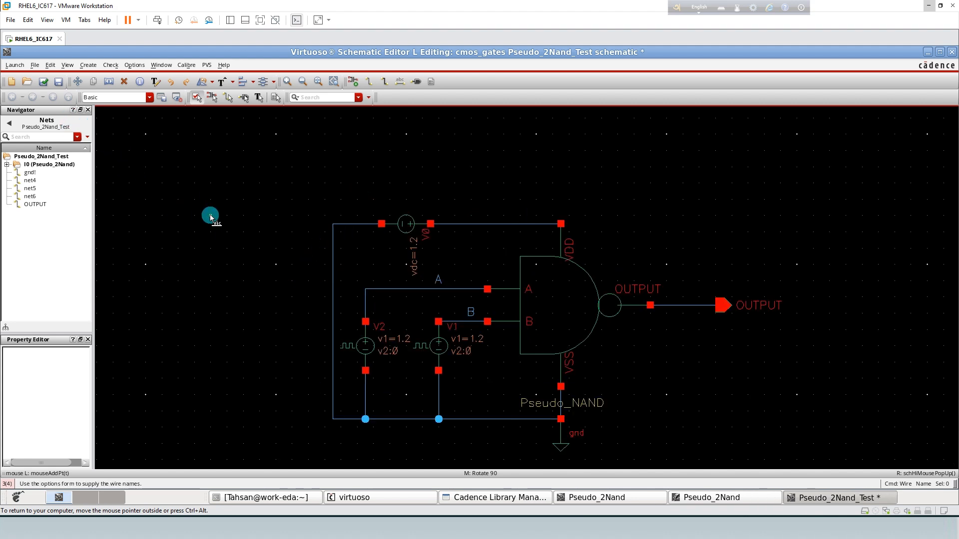
pyautogui.click(44, 82)
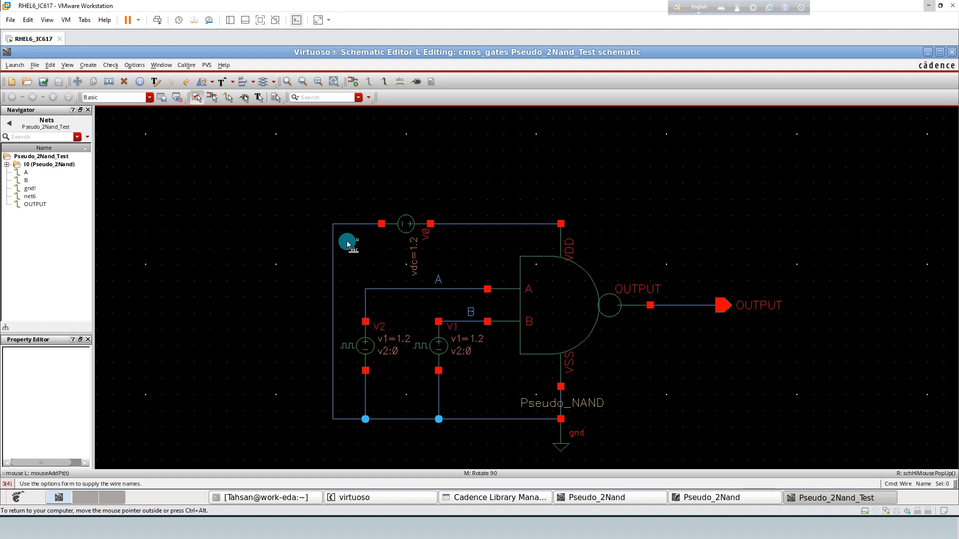
# Launch ADE L and add an enabled transient analysis with a 50n stop time and moderate accuracy
pyautogui.click(14, 65)
pyautogui.click(17, 76)
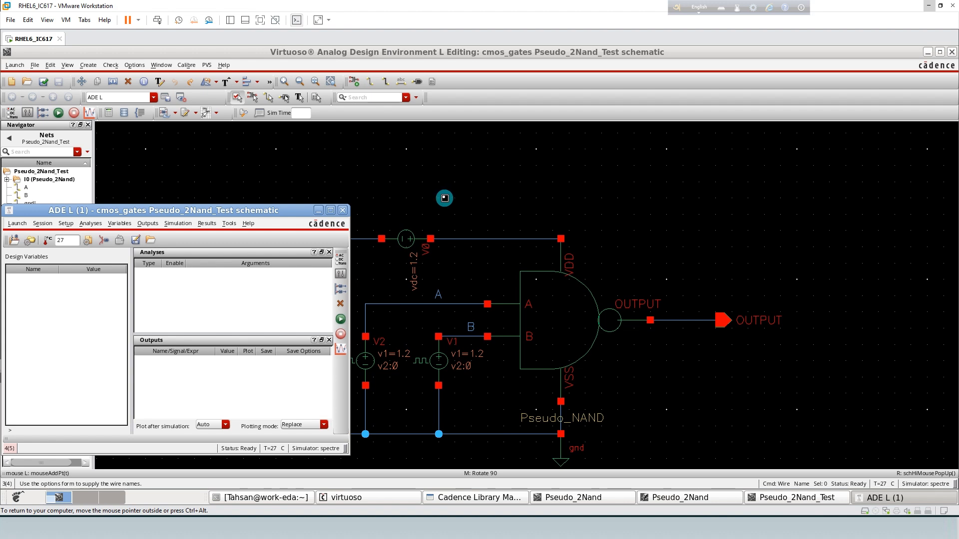
pyautogui.click(340, 258)
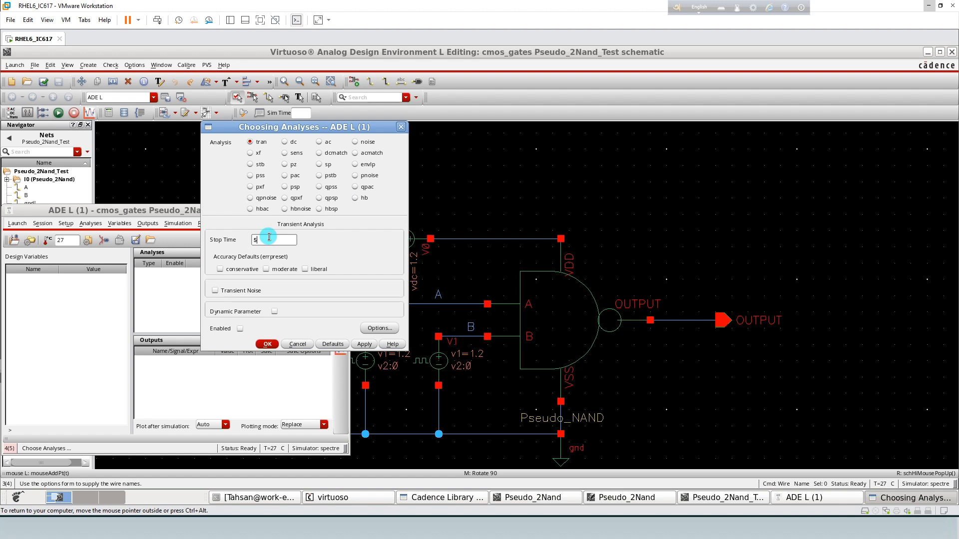
pyautogui.write('n')
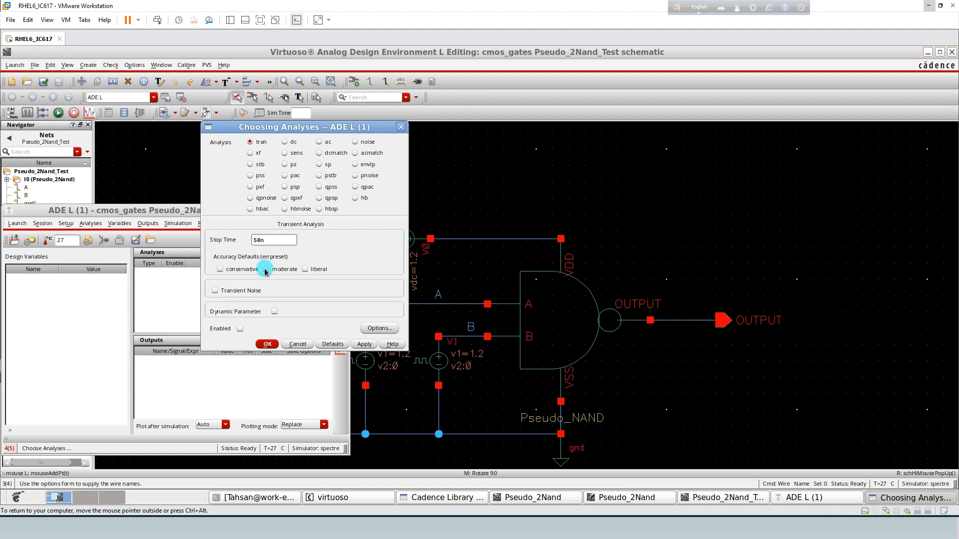
pyautogui.click(267, 269)
pyautogui.click(240, 329)
pyautogui.click(267, 344)
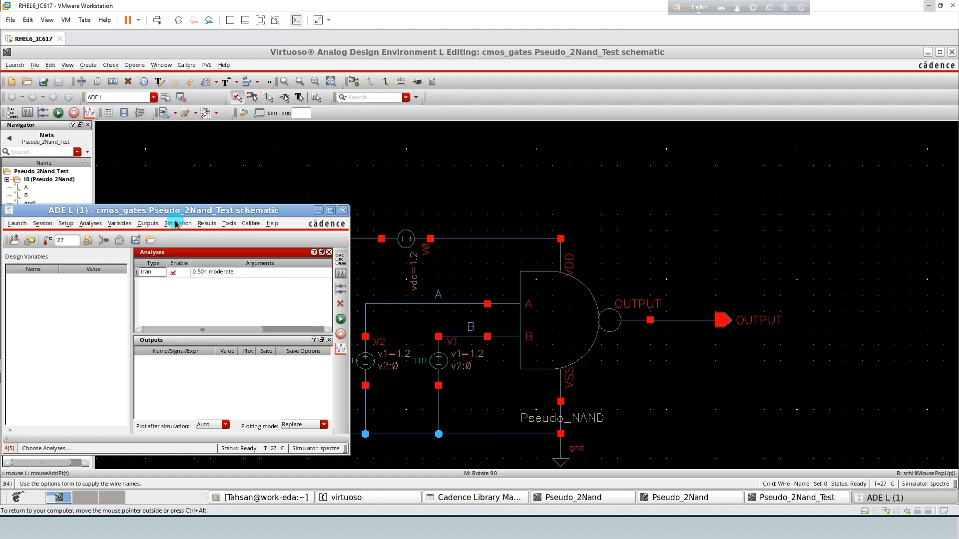
# Select nets A, B and OUTPUT from the design as the outputs to plot
pyautogui.click(147, 223)
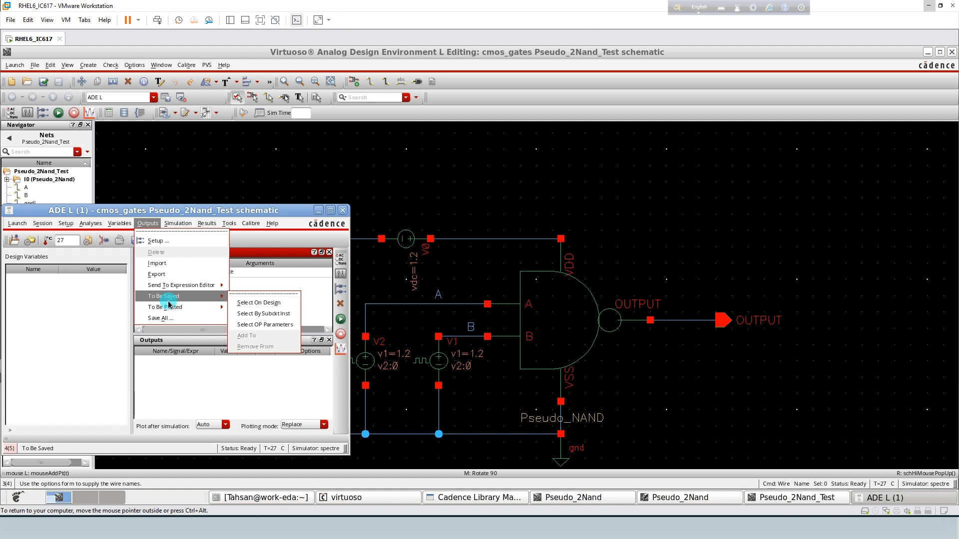
pyautogui.moveTo(210, 313)
pyautogui.click(257, 314)
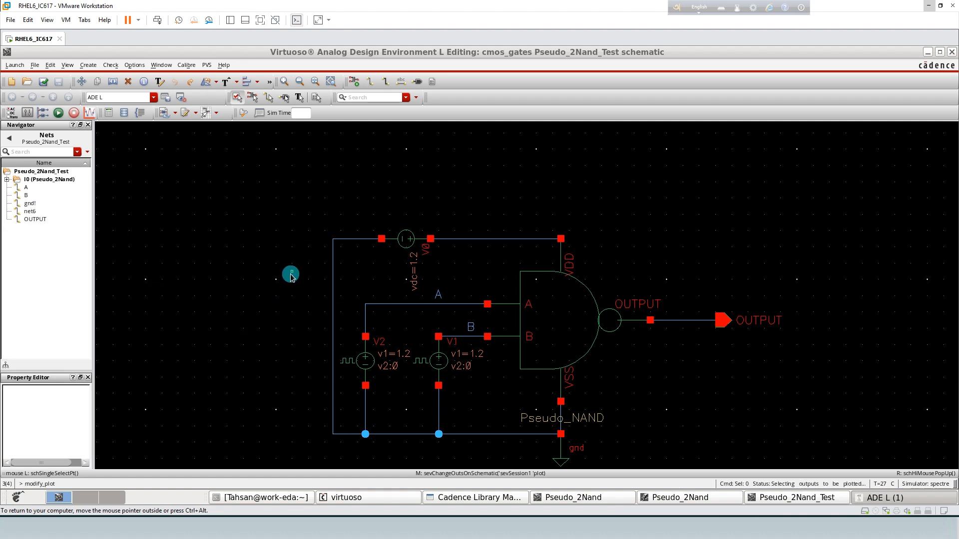
pyautogui.click(25, 188)
pyautogui.click(26, 196)
pyautogui.click(34, 219)
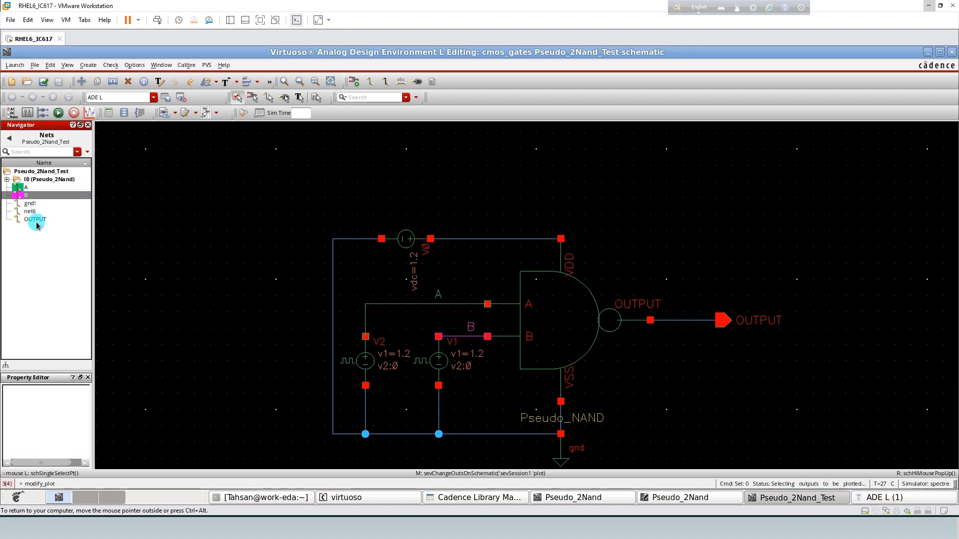
# Finish selecting the plot outputs and return to ADE L to run the transient simulation of the NAND test bench
pyautogui.click(382, 331)
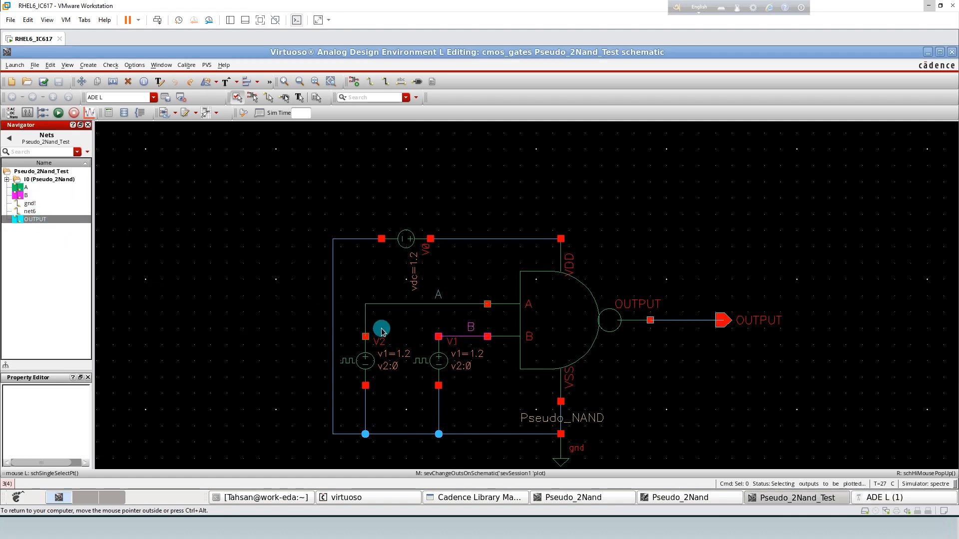
pyautogui.click(857, 494)
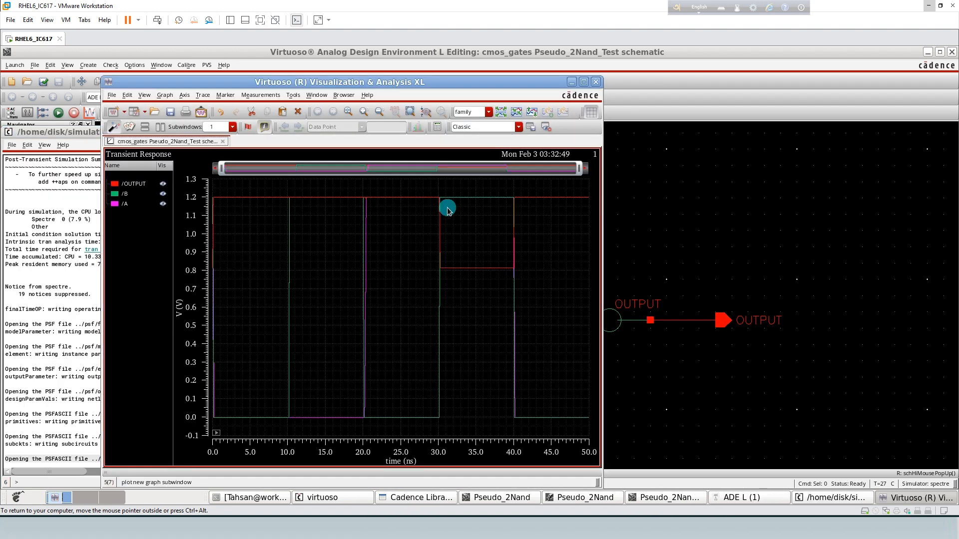
# Split the transient response into separate strips ordered B, A, OUTPUT, and maximize the plot window to examine the OUTPUT trace
pyautogui.click(528, 116)
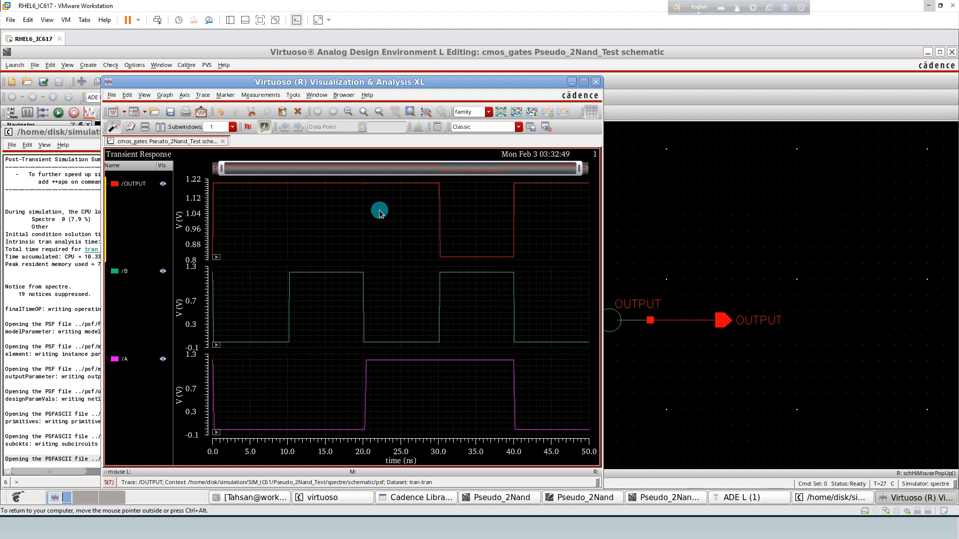
pyautogui.moveTo(379, 212); pyautogui.dragTo(372, 387)
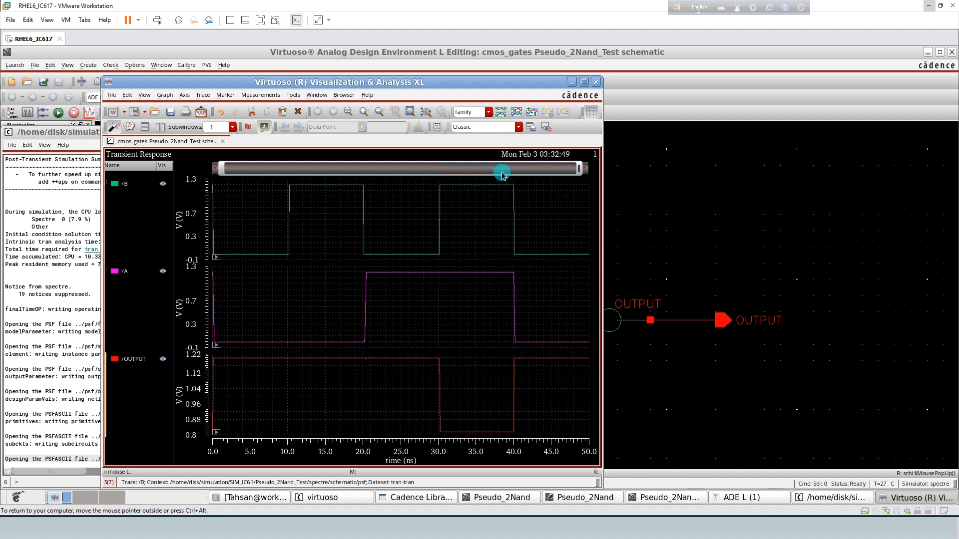
pyautogui.click(583, 82)
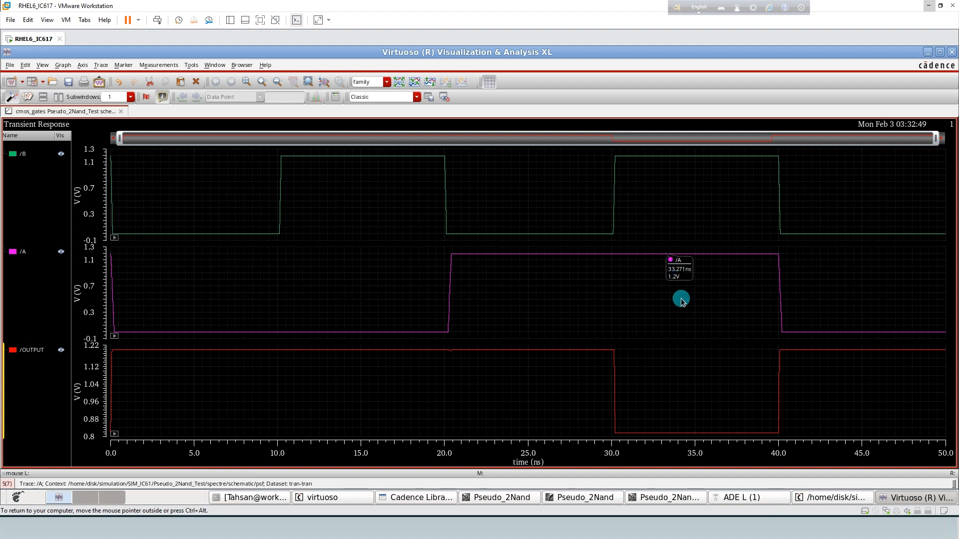
pyautogui.moveTo(780, 381)
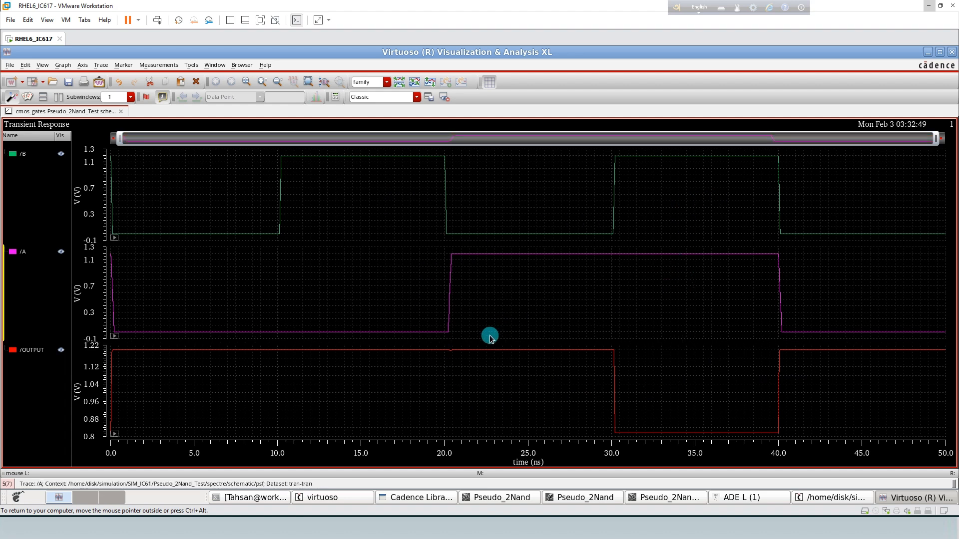
pyautogui.click(484, 349)
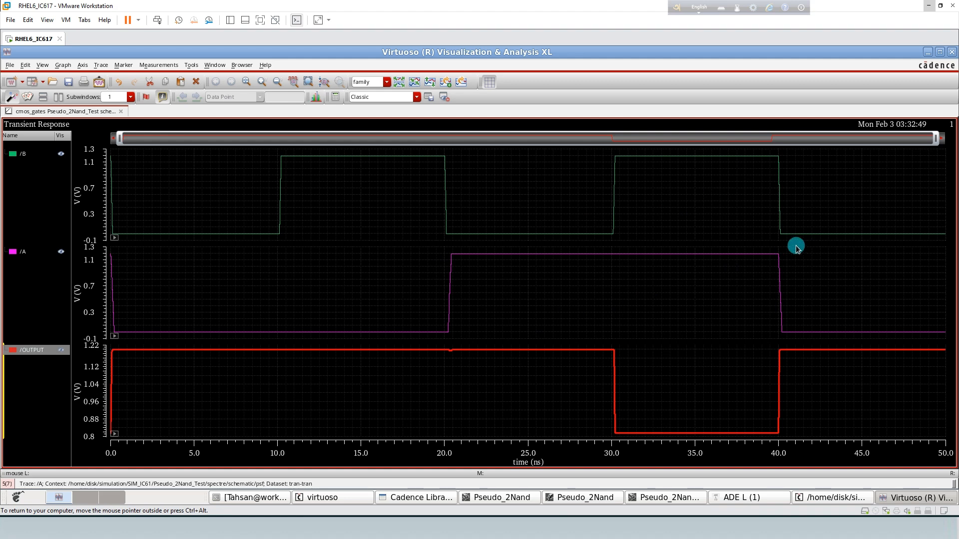